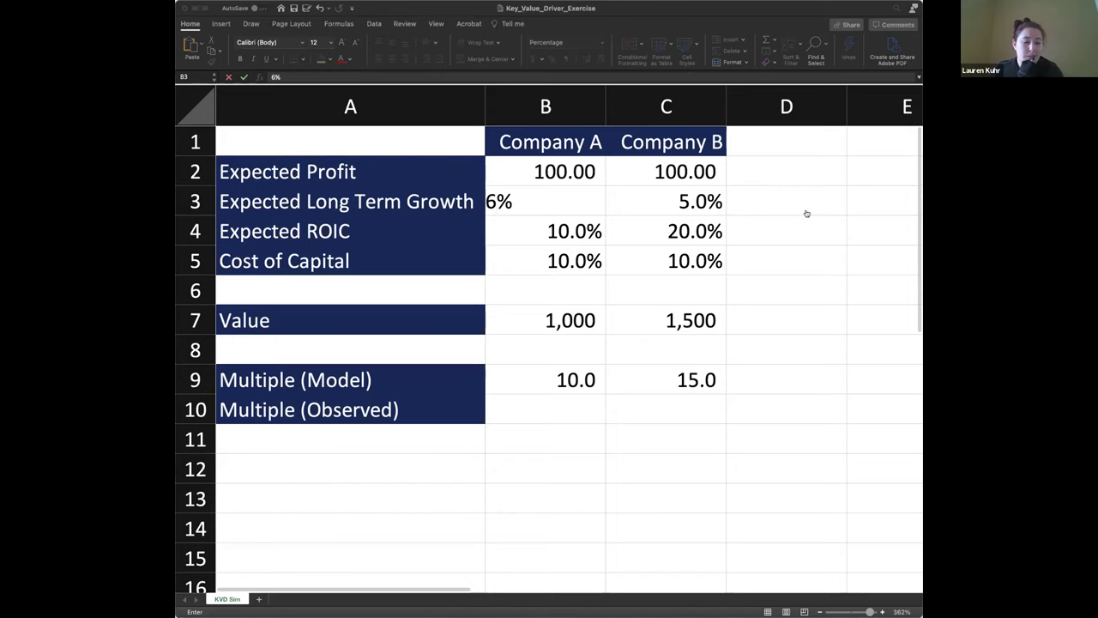
# Set Company A's expected long-term growth to 6%, and after committing that, raise it to 7%.
pyautogui.click(558, 225)
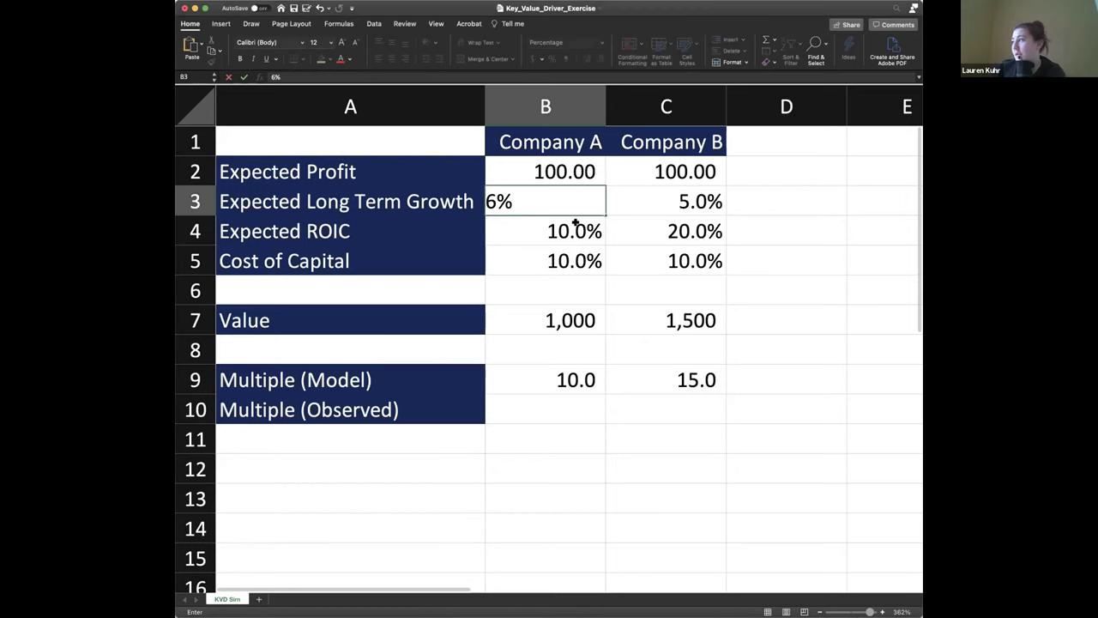
pyautogui.click(575, 230)
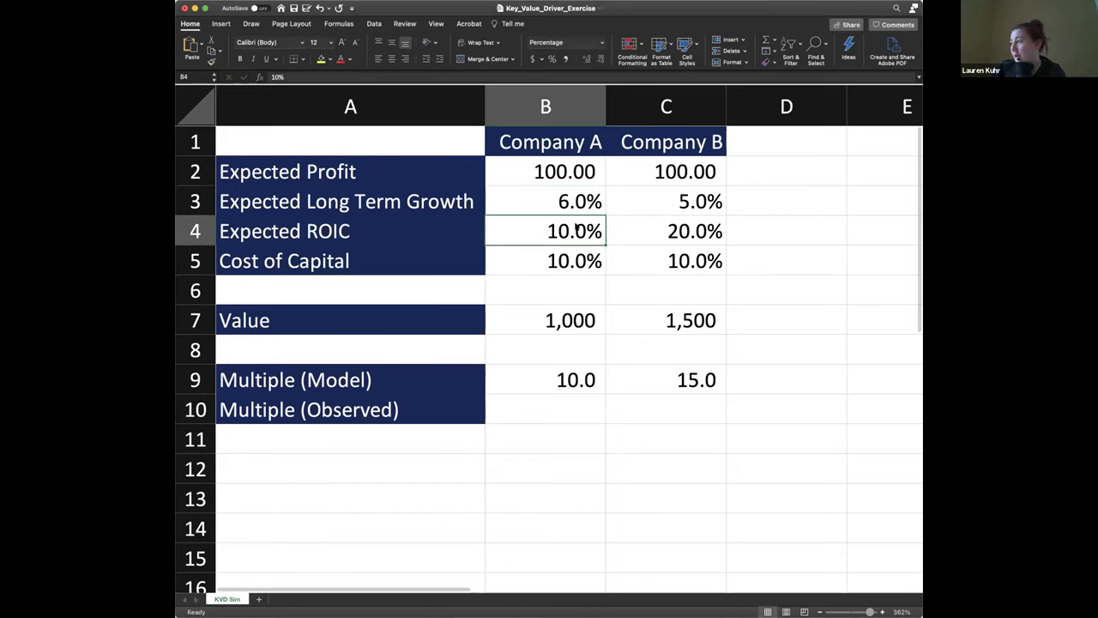
pyautogui.press('Up')
pyautogui.write('70')
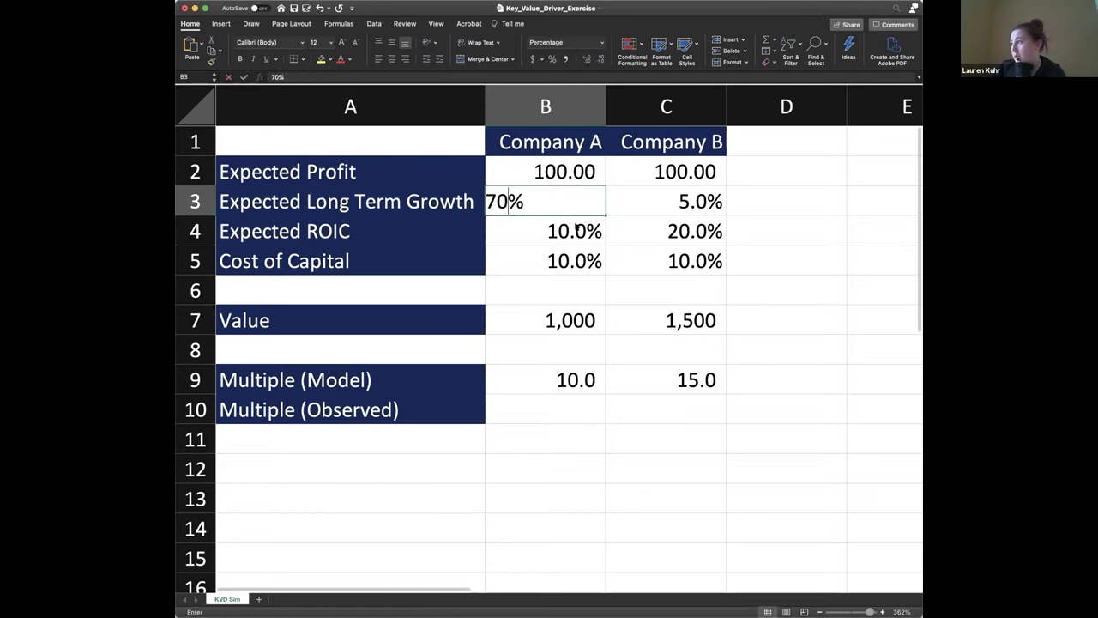
pyautogui.press('BackSpace')
pyautogui.click(574, 225)
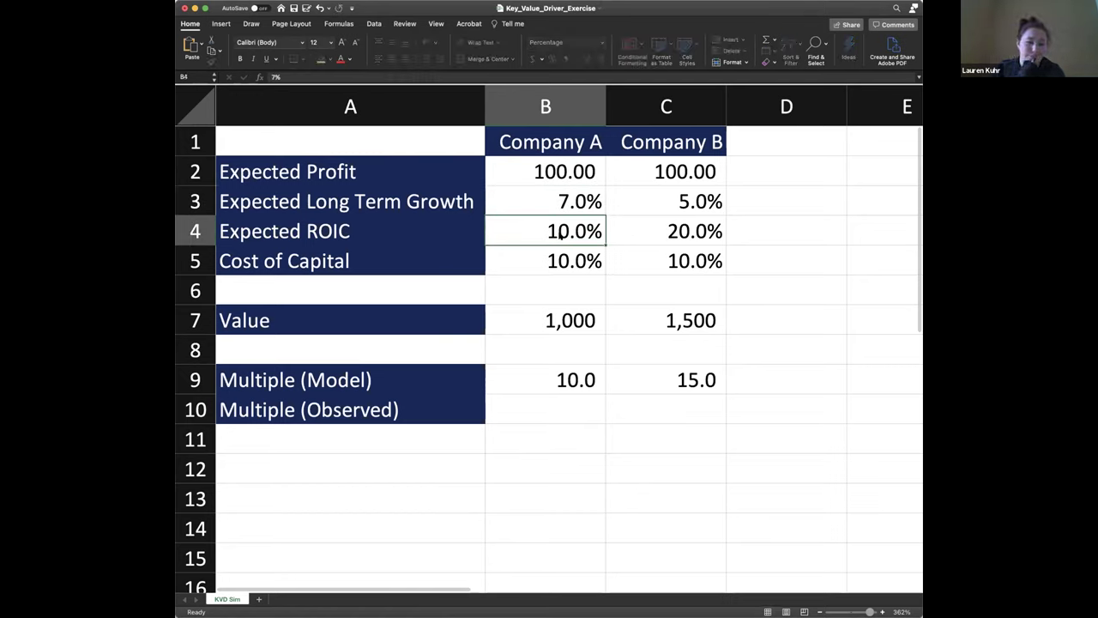
# Raise Company A's expected long-term growth to 8%, and after committing that, to 9%.
pyautogui.press('Up')
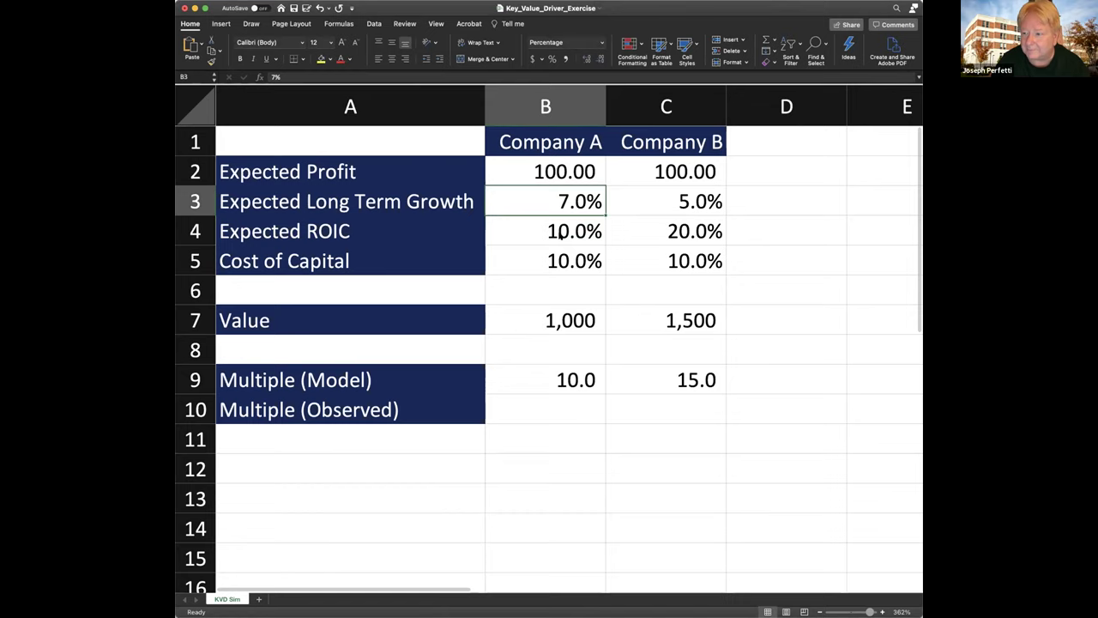
pyautogui.write('8')
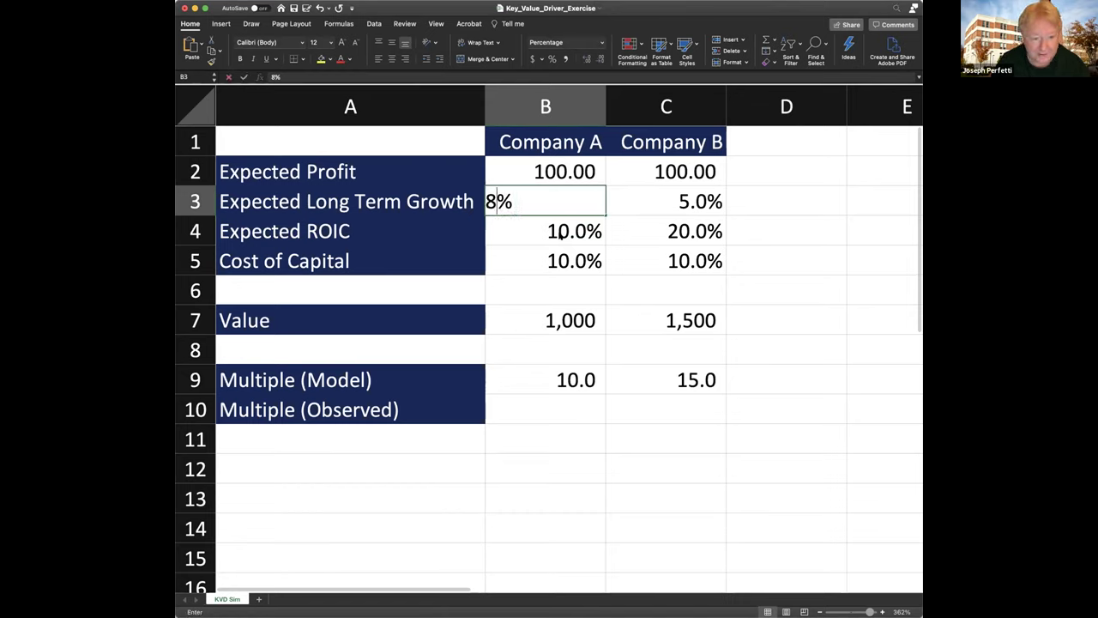
pyautogui.click(558, 233)
pyautogui.press('Up')
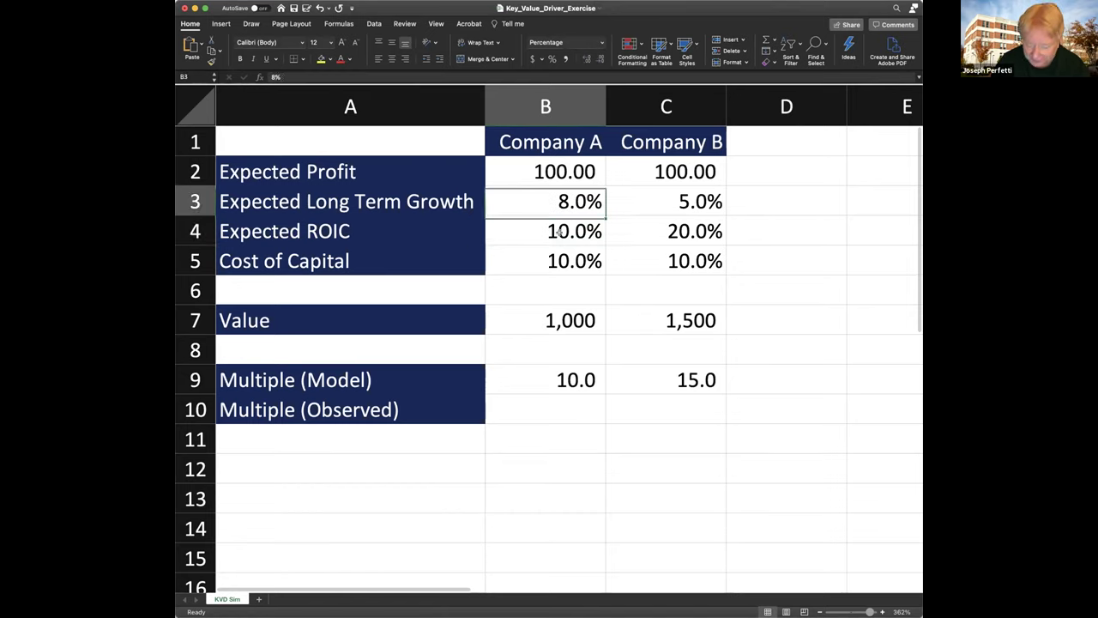
pyautogui.write('9')
pyautogui.click(558, 234)
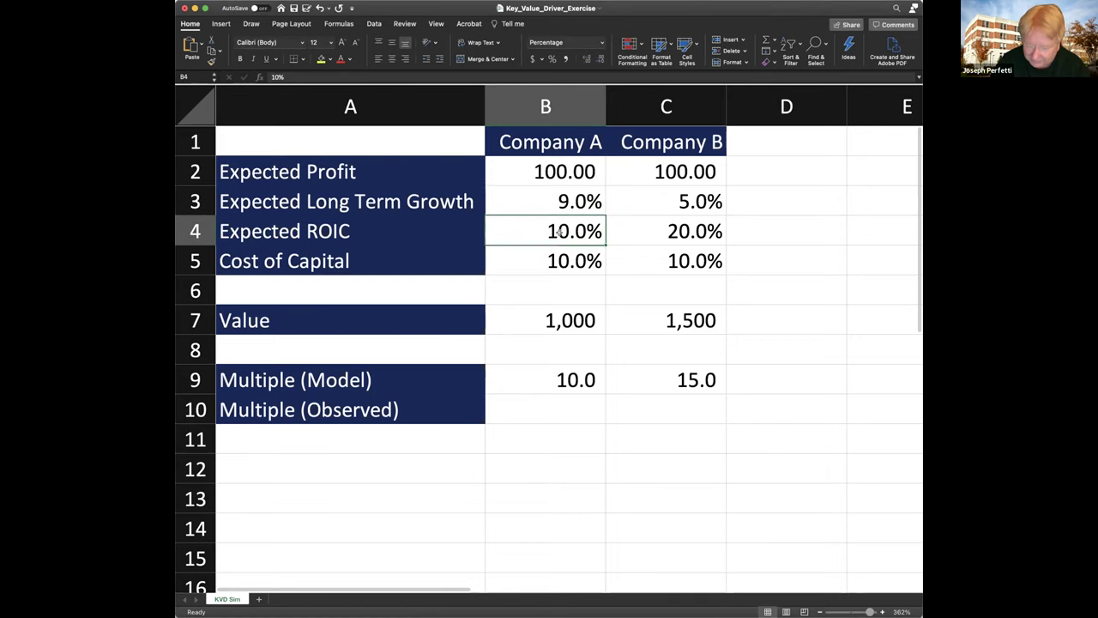
# Set Company A's expected long-term growth back to 5%.
pyautogui.press('Up')
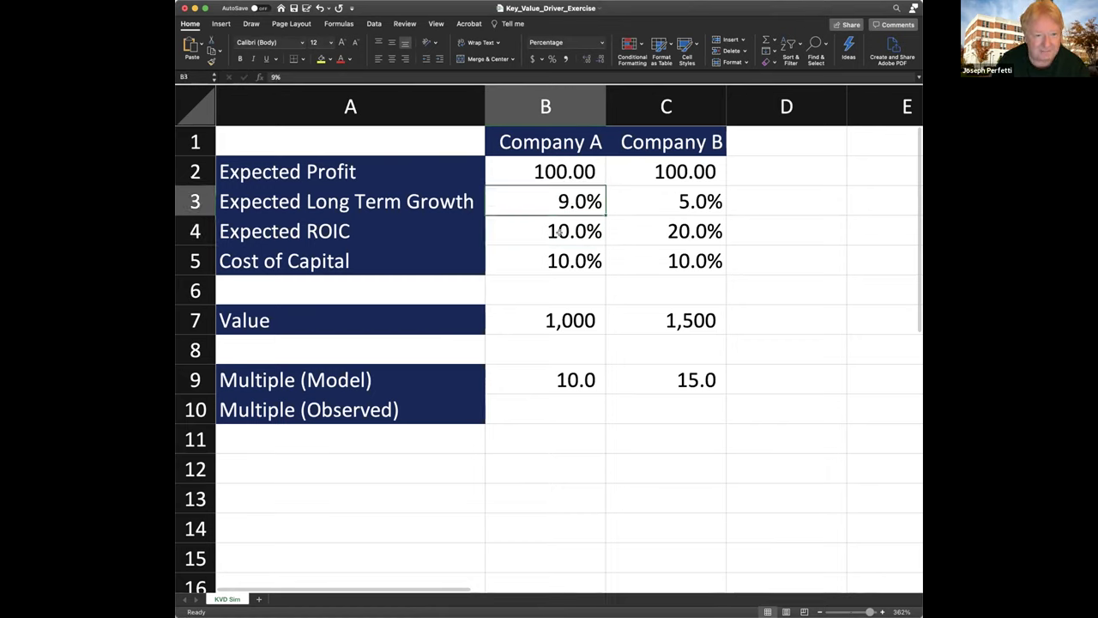
pyautogui.write('5')
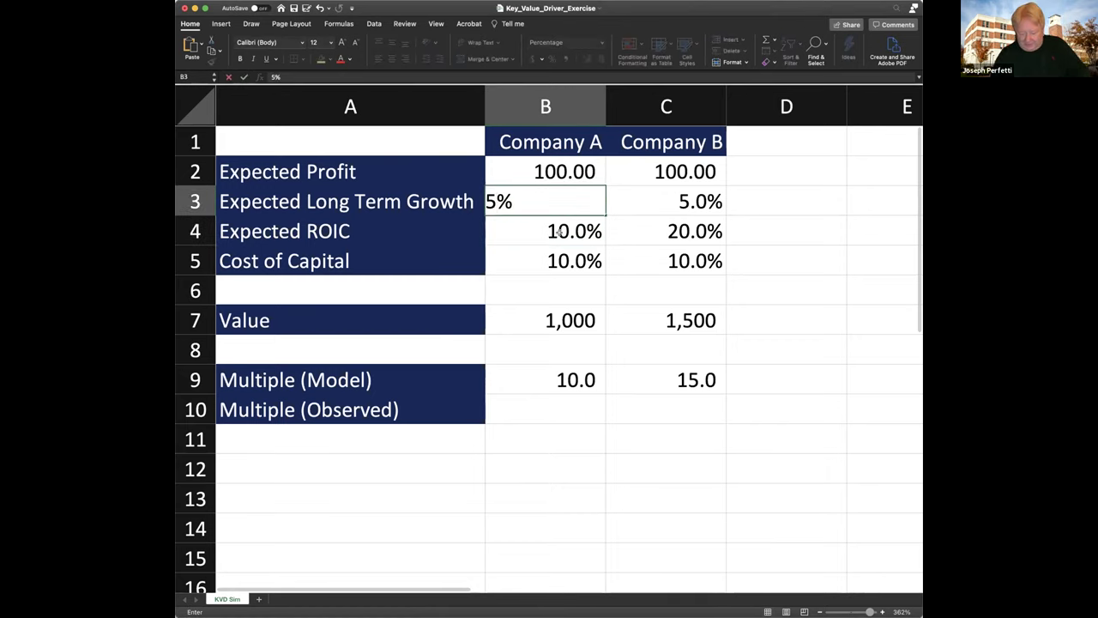
pyautogui.press('Tab')
# Set the expected long-term growth of both Company A and Company B to 6%.
pyautogui.press('Left')
pyautogui.write('6')
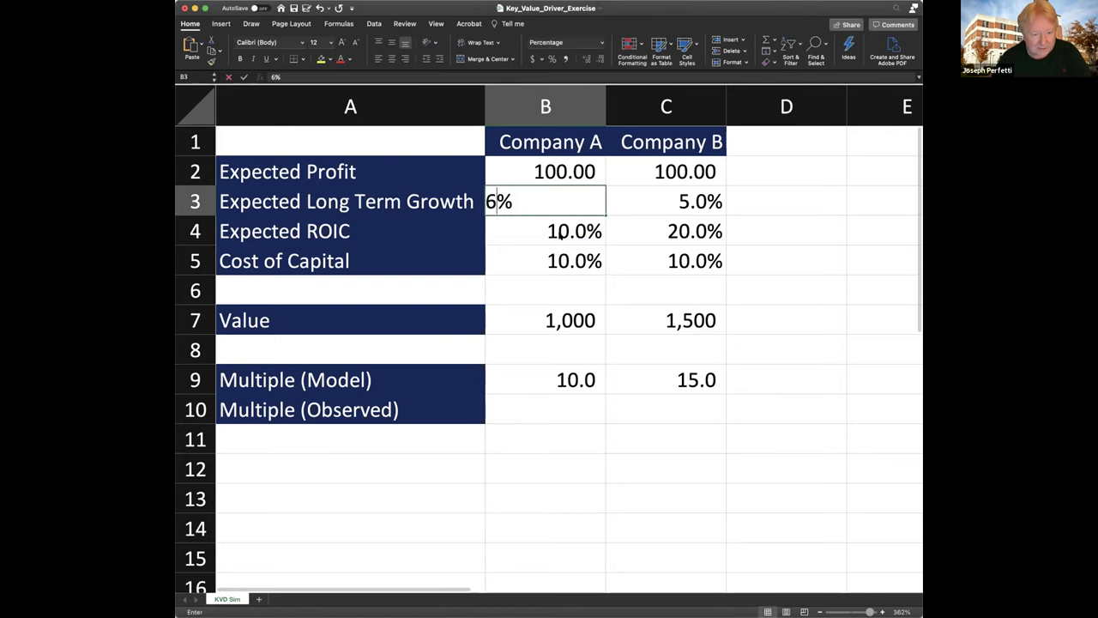
pyautogui.press('Tab')
pyautogui.write('6')
pyautogui.press('Tab')
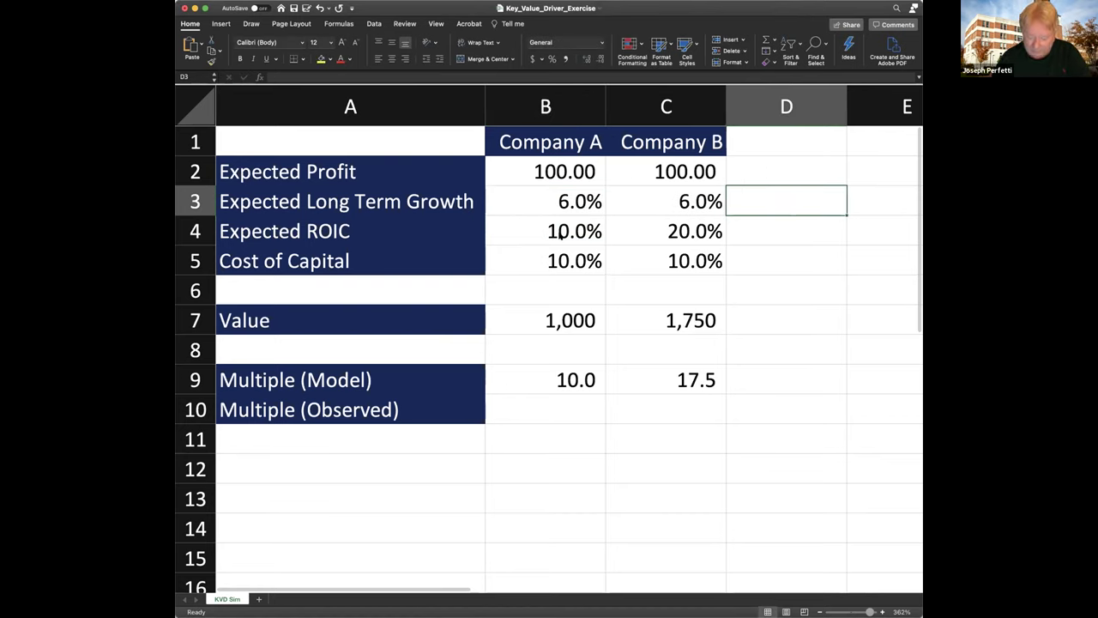
# Set the expected long-term growth of both Company A and Company B to 7%.
pyautogui.press('Left')
pyautogui.press('Left')
pyautogui.write('7')
pyautogui.press('Tab')
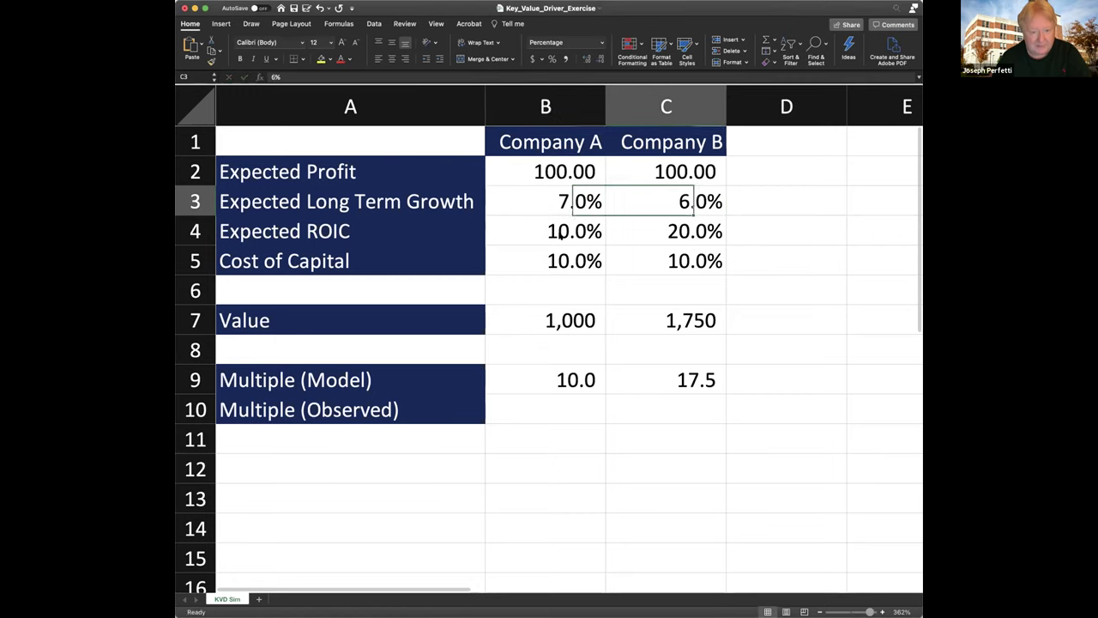
pyautogui.write('7')
pyautogui.press('Tab')
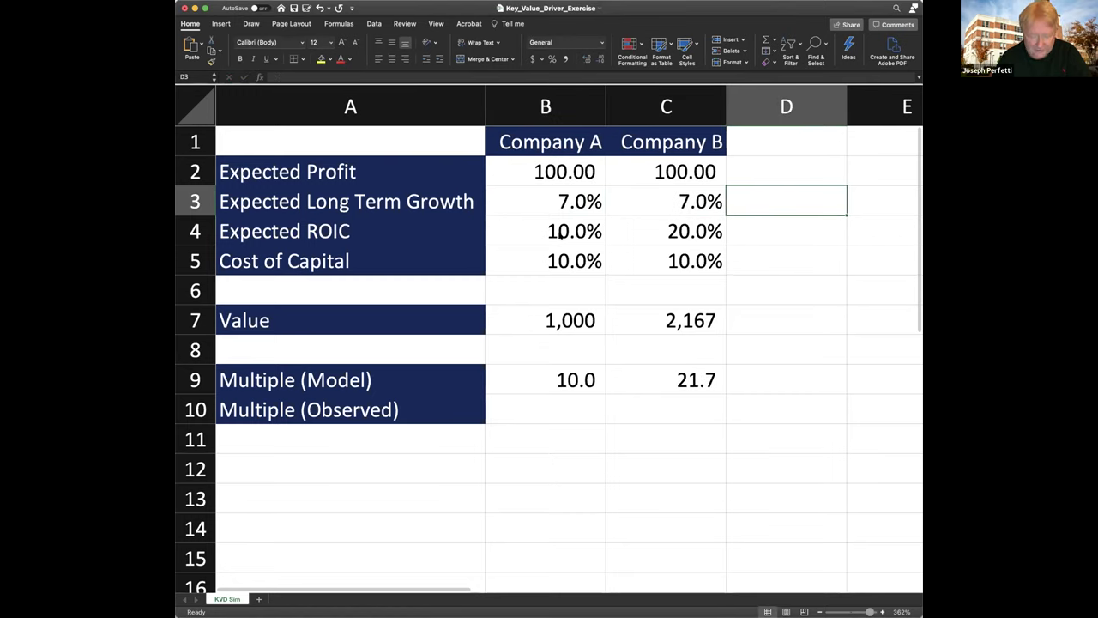
# Set the expected long-term growth of both Company A and Company B to 8%.
pyautogui.press('Left')
pyautogui.press('Left')
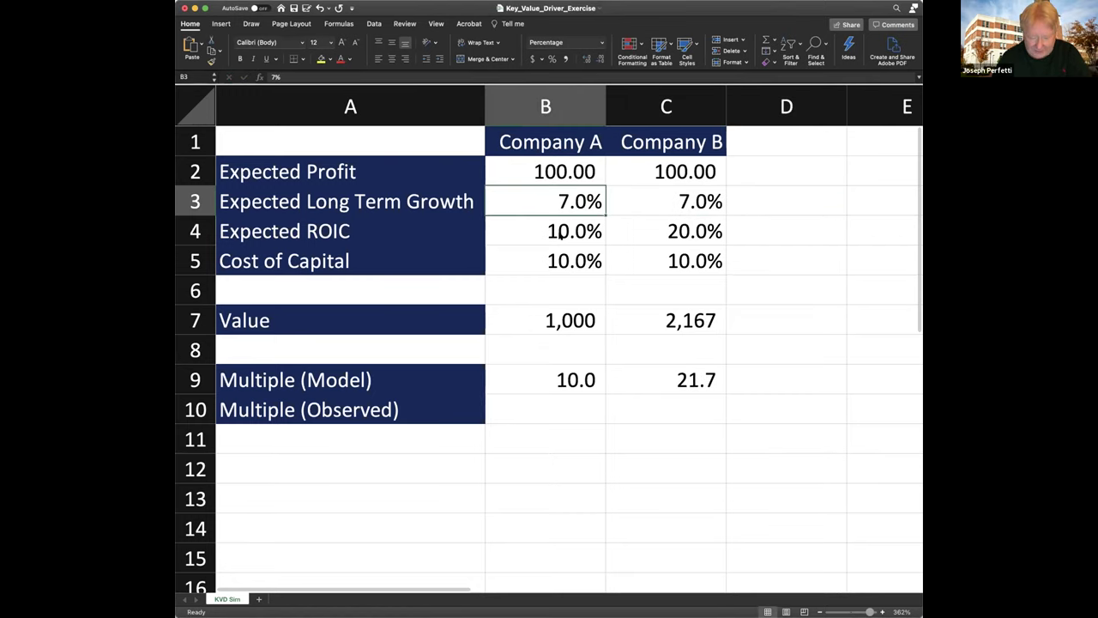
pyautogui.write('8')
pyautogui.press('Tab')
pyautogui.write('8')
pyautogui.press('Tab')
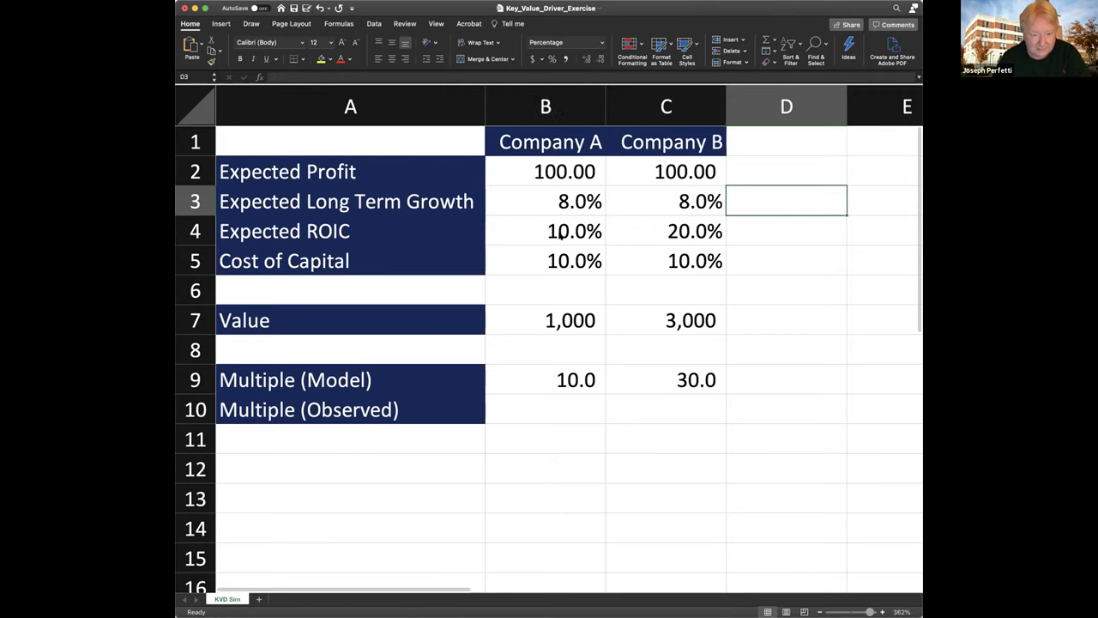
# Set the expected long-term growth of both Company A and Company B to 9%.
pyautogui.press('Left')
pyautogui.press('Left')
pyautogui.write('9')
pyautogui.press('Tab')
pyautogui.write('9')
pyautogui.press('Tab')
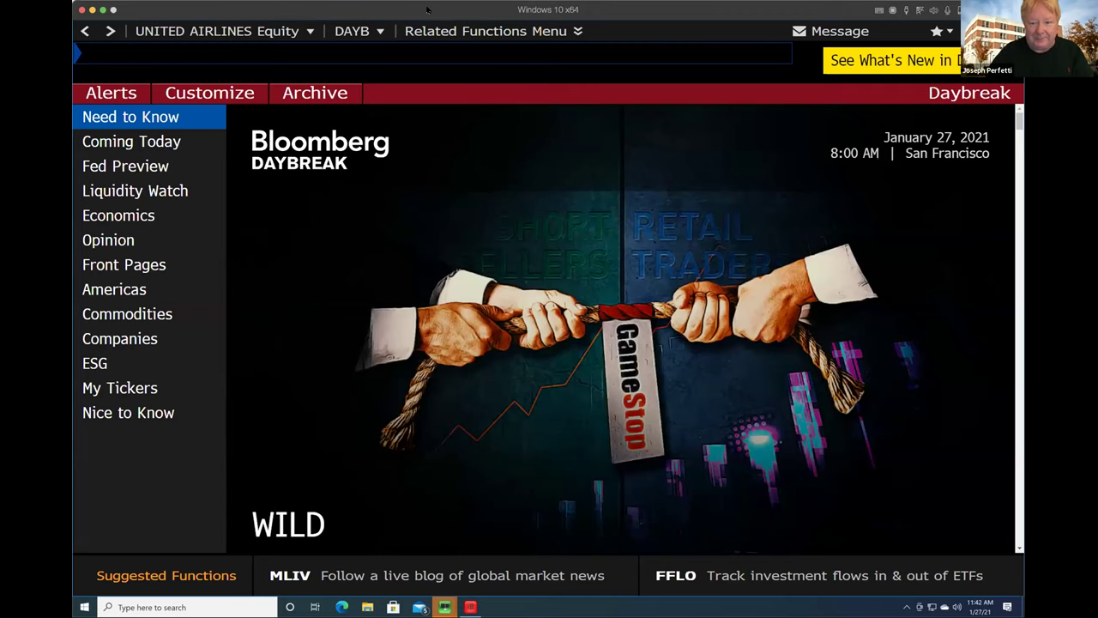
# Switch to the Bloomberg Terminal, look up MRK and load the MRK US Equity security for Merck & Co Inc.
pyautogui.click(387, 50)
pyautogui.write('M')
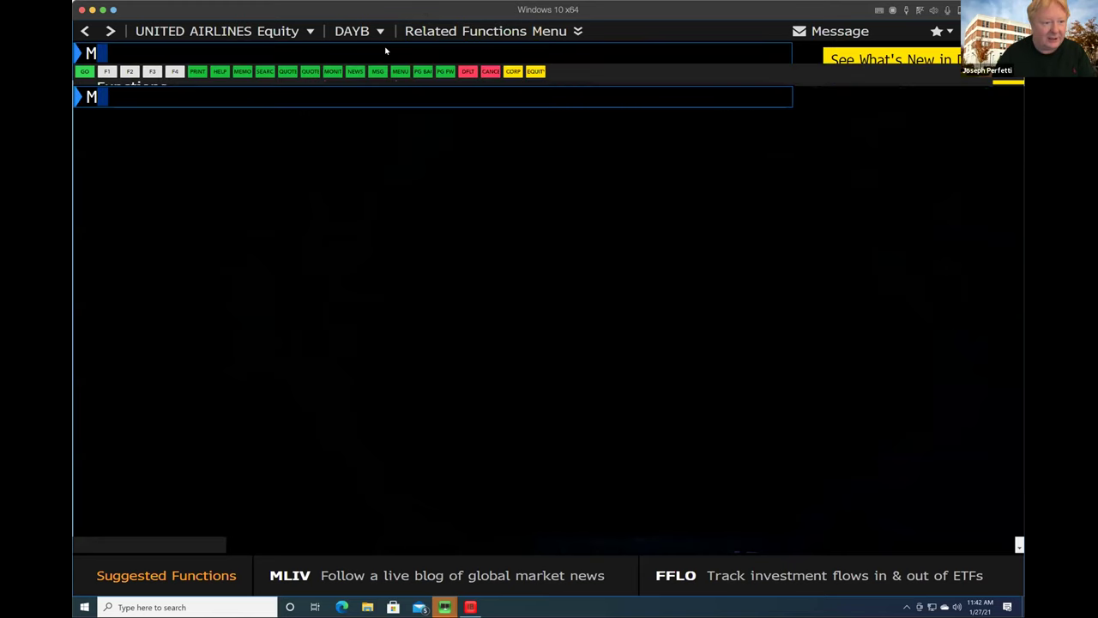
pyautogui.write('RK')
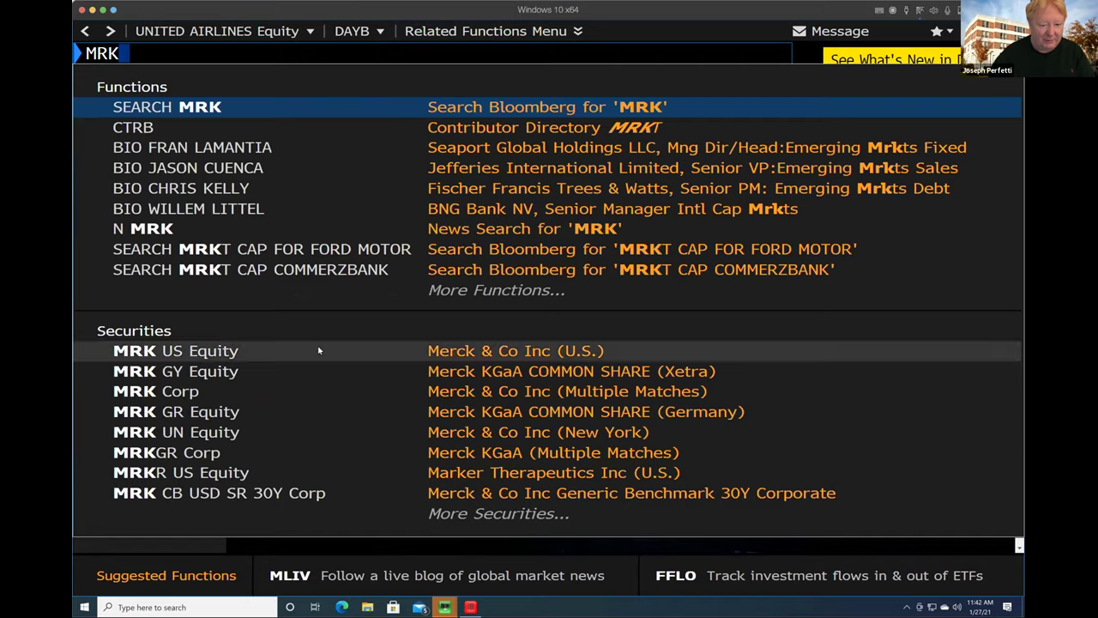
pyautogui.click(319, 350)
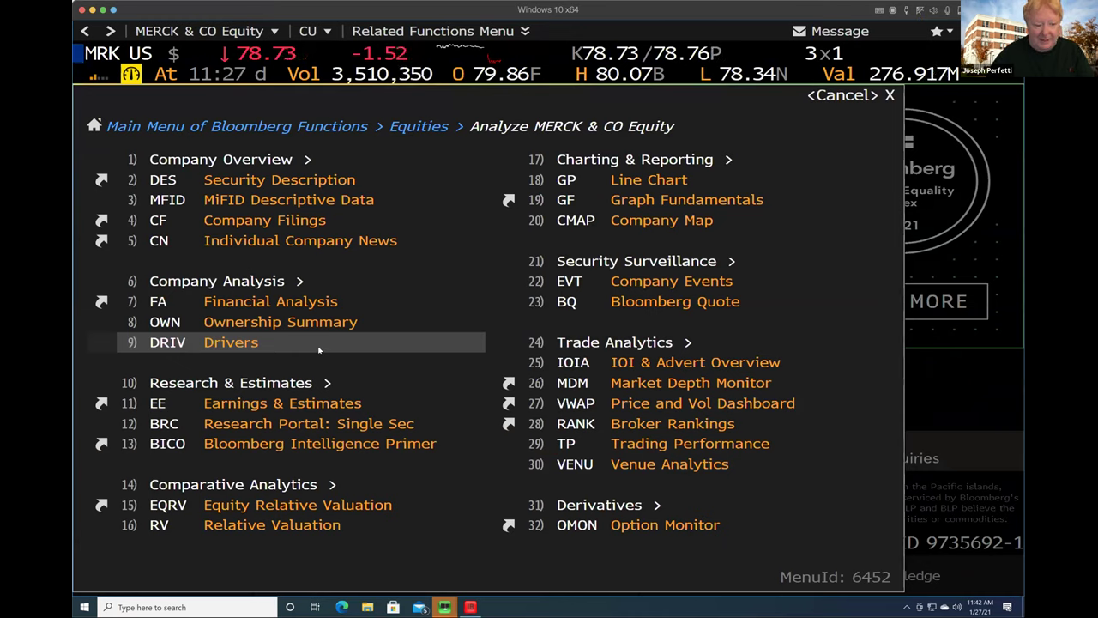
# Open Merck's Financial Analysis and start creating a new custom view.
pyautogui.click(276, 307)
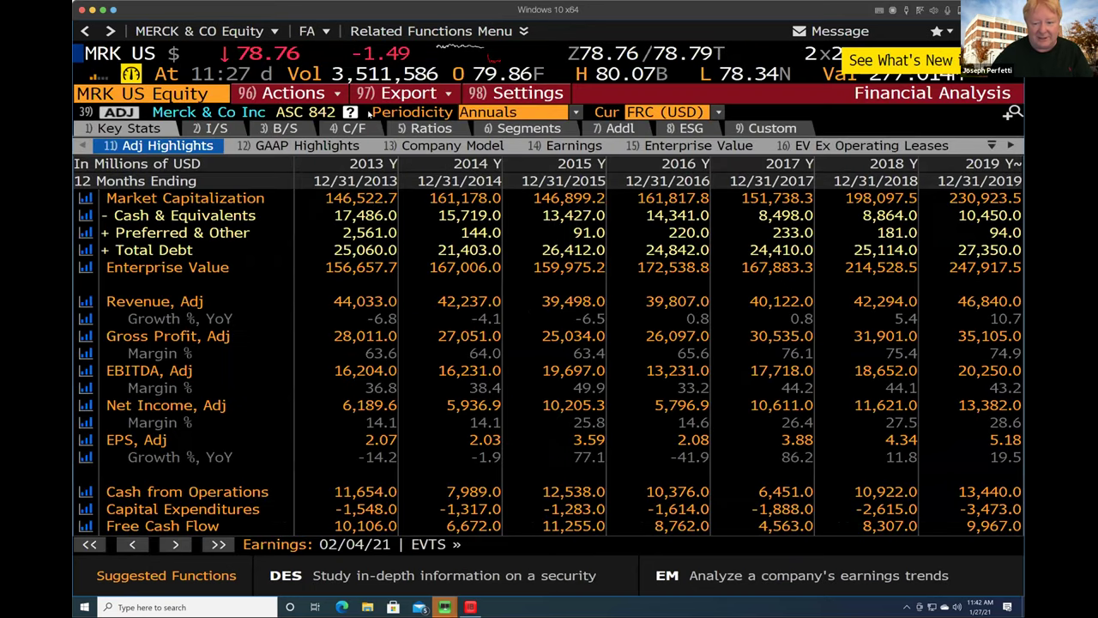
pyautogui.click(725, 220)
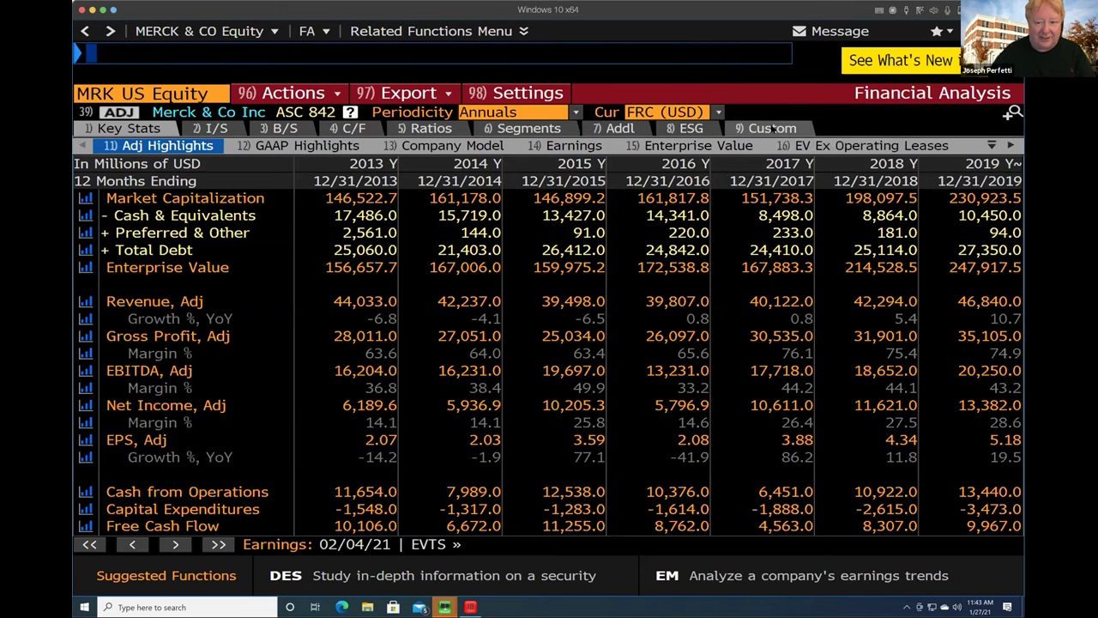
pyautogui.click(772, 127)
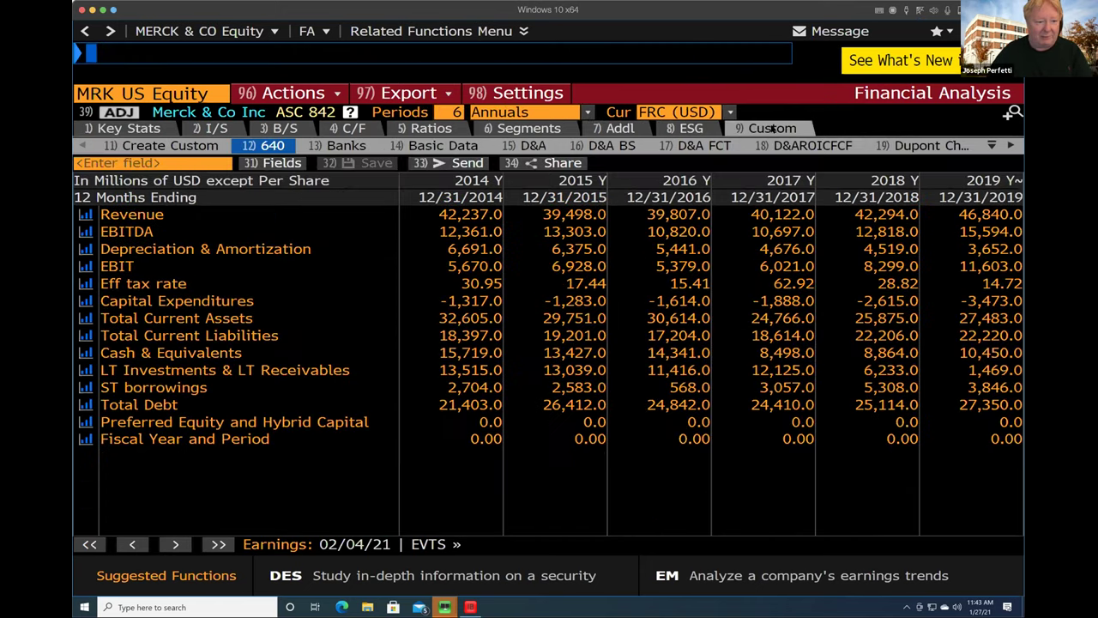
pyautogui.click(178, 146)
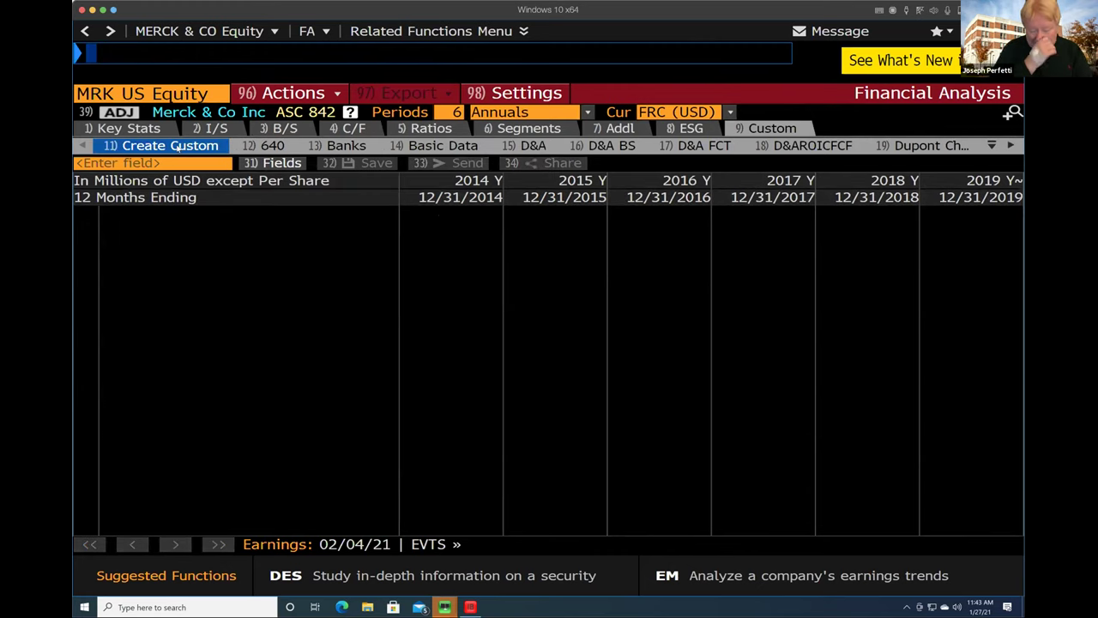
# Search the Bloomberg fields for "return" and add Return on Invested Capital to the custom view.
pyautogui.click(170, 161)
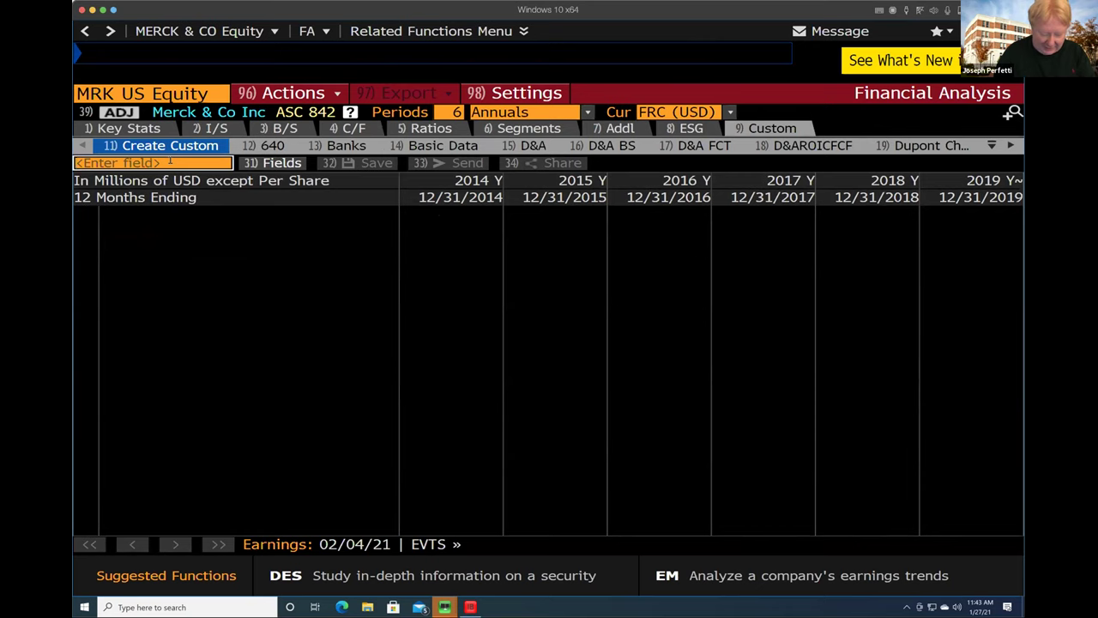
pyautogui.write('roi')
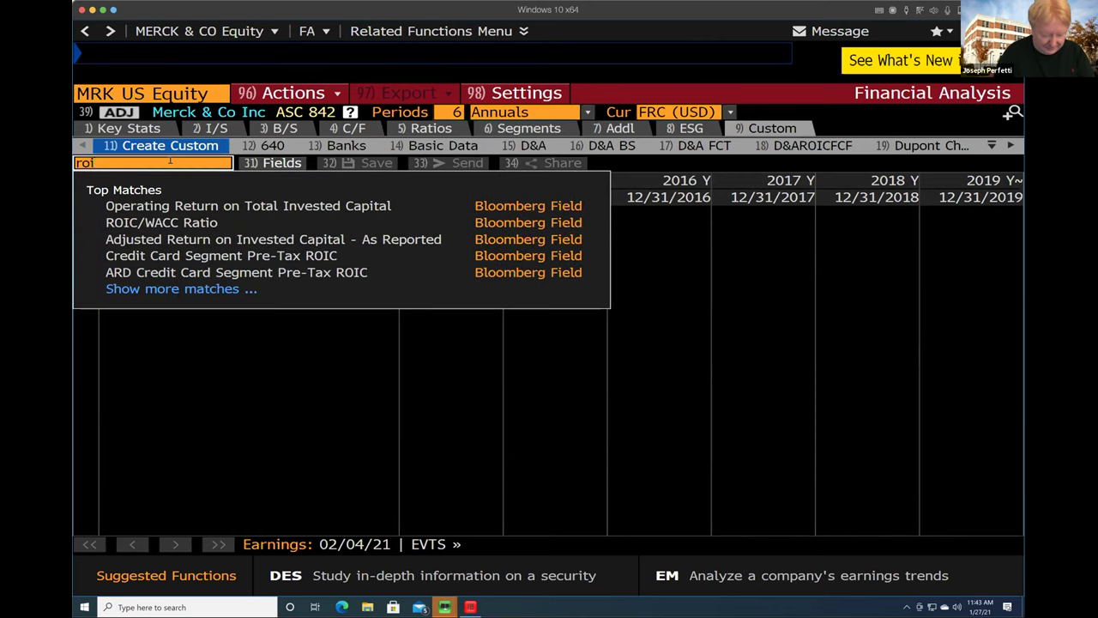
pyautogui.write('c')
pyautogui.press('BackSpace')
pyautogui.press('BackSpace')
pyautogui.press('BackSpace')
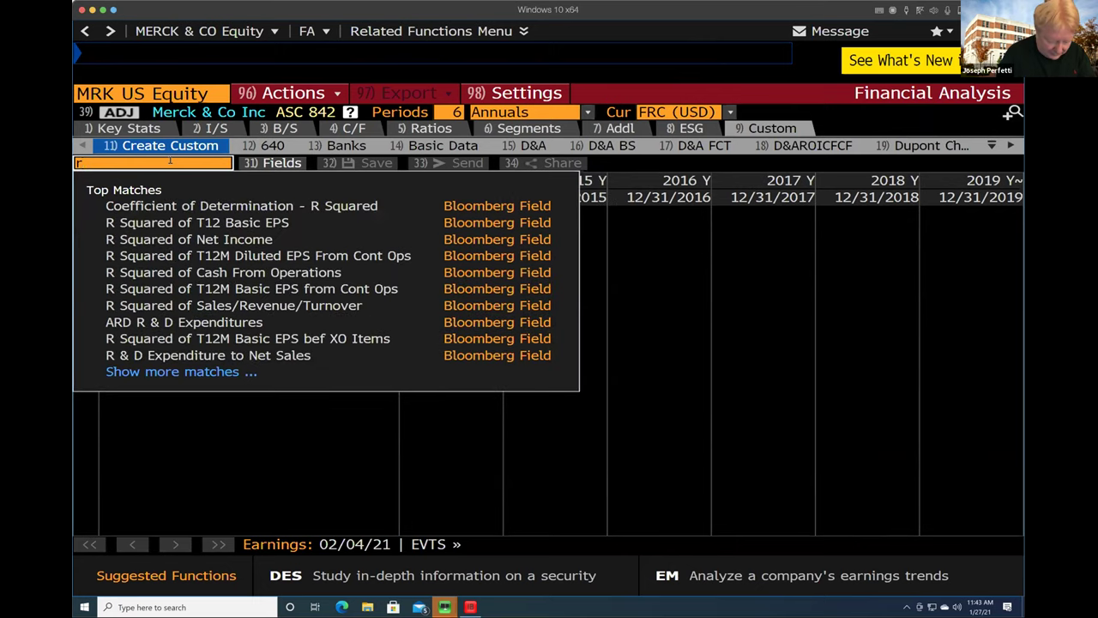
pyautogui.write('eturn')
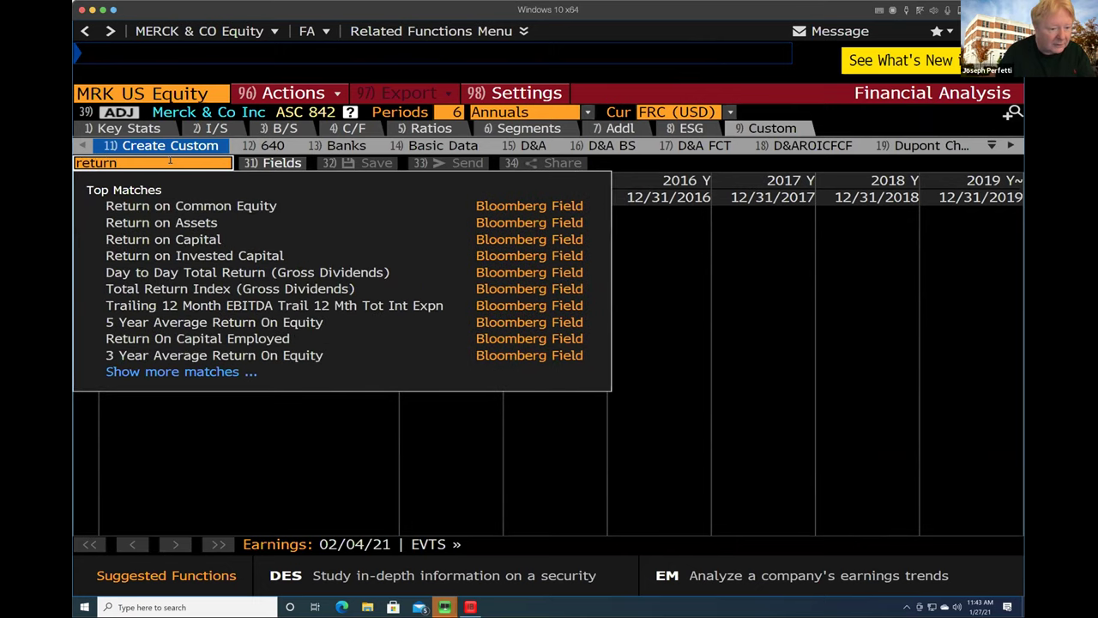
pyautogui.click(182, 254)
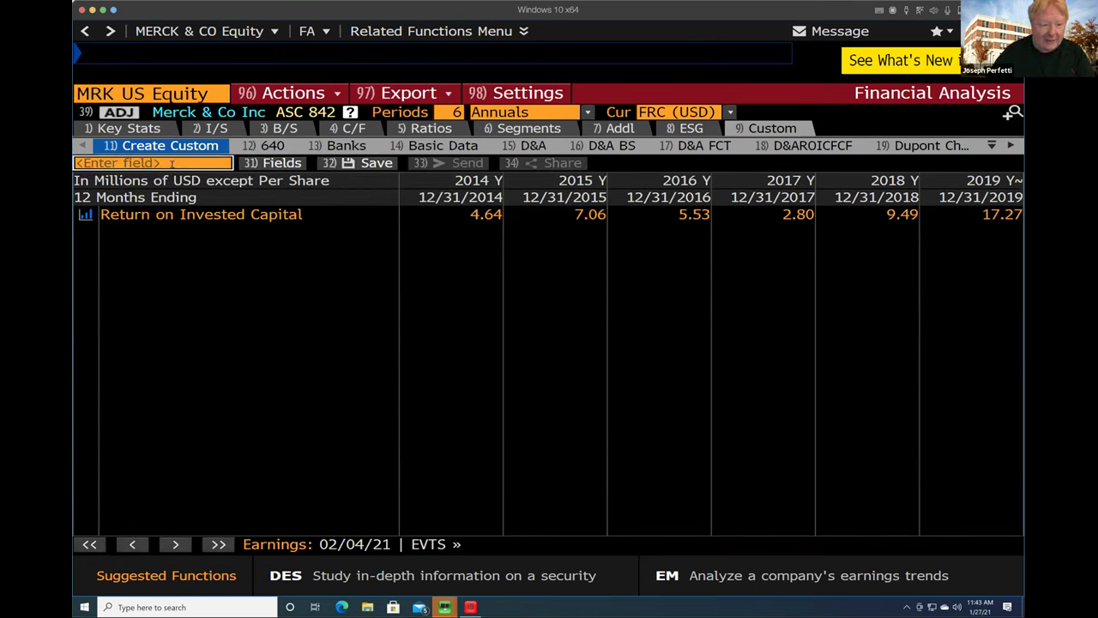
# Add the Weighted Average Cost of Cap and Revenue Growth Year over Year fields to the custom view.
pyautogui.write('wacc')
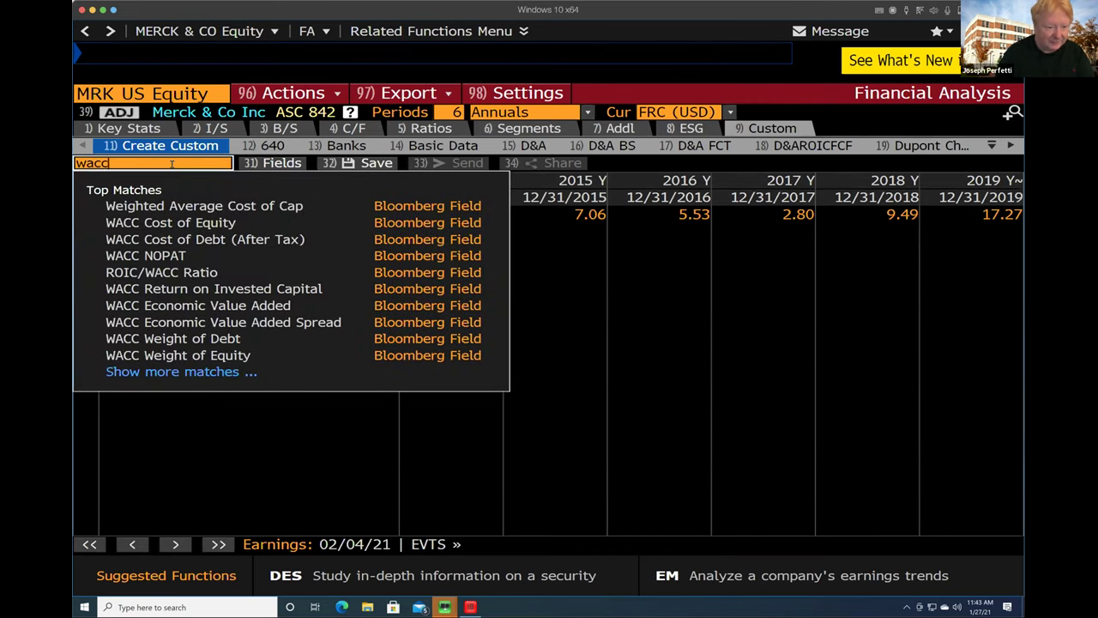
pyautogui.click(169, 203)
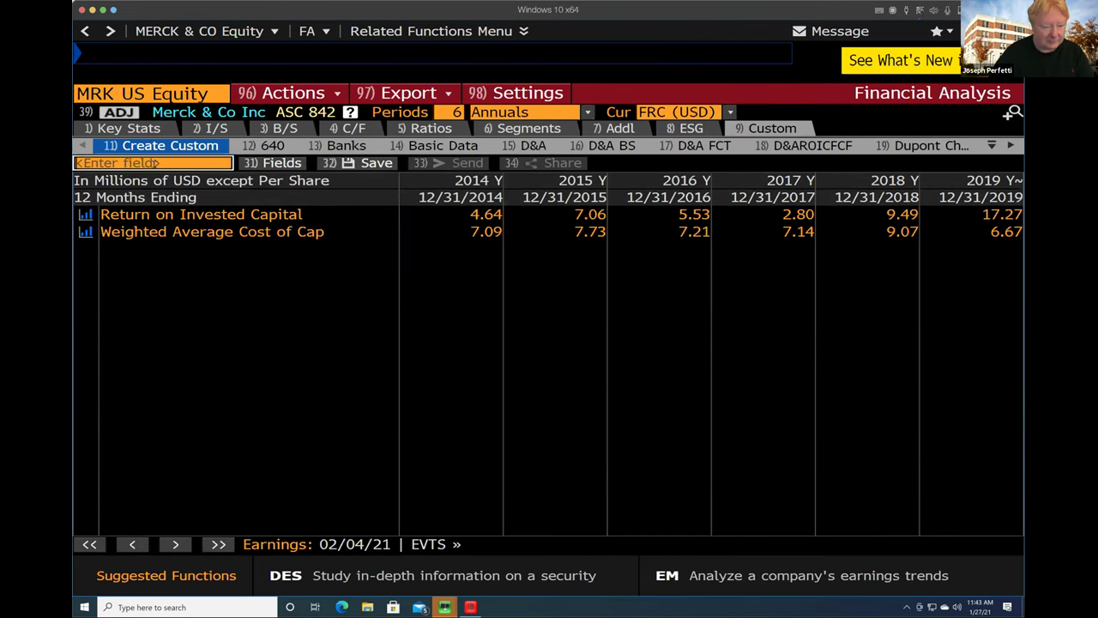
pyautogui.click(154, 163)
pyautogui.write('growth')
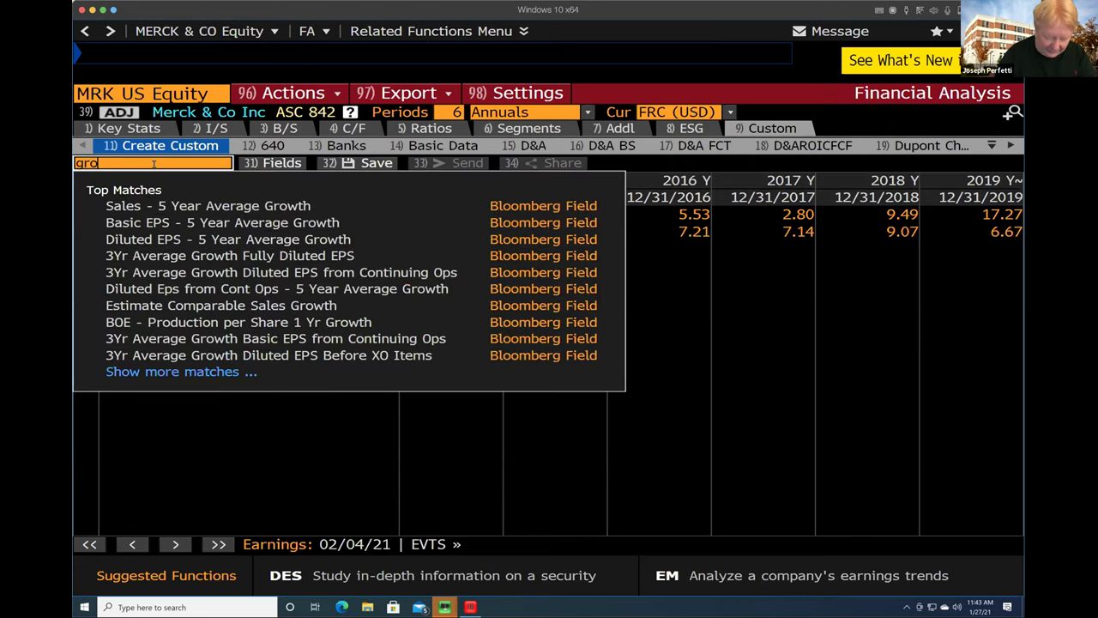
pyautogui.click(165, 204)
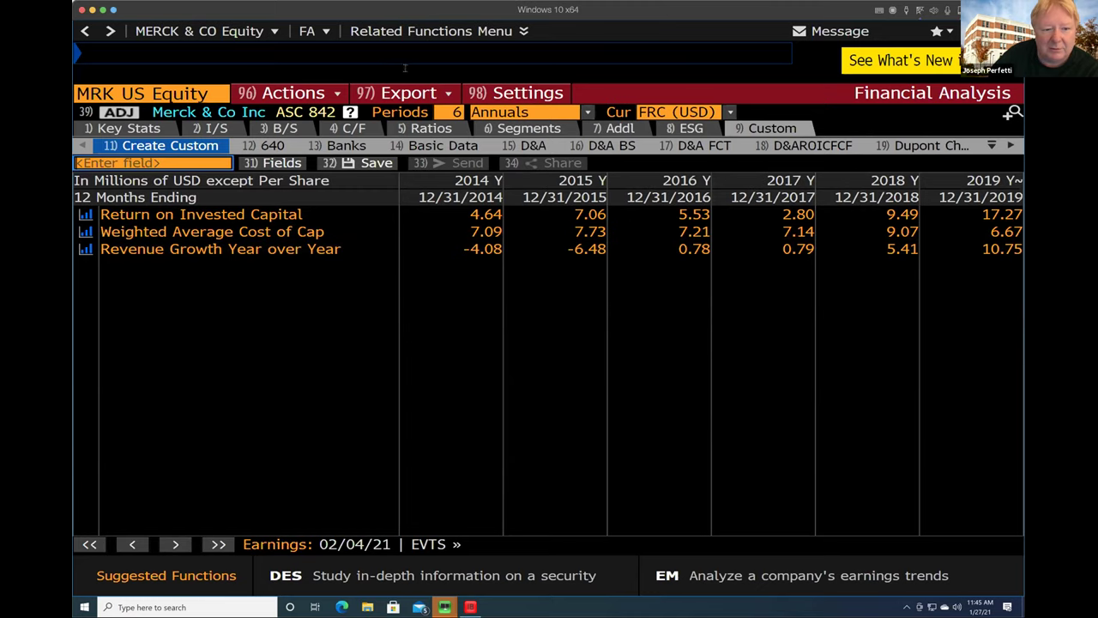
# Display Merck's share price line chart with the GP function.
pyautogui.click(380, 53)
pyautogui.write('GP')
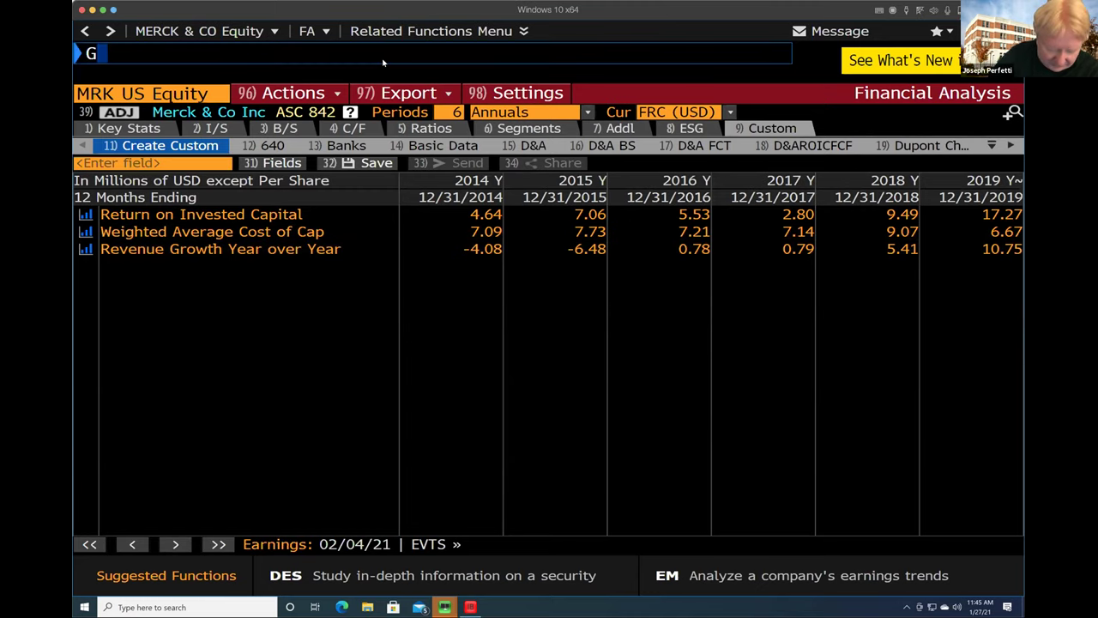
pyautogui.press('Return')
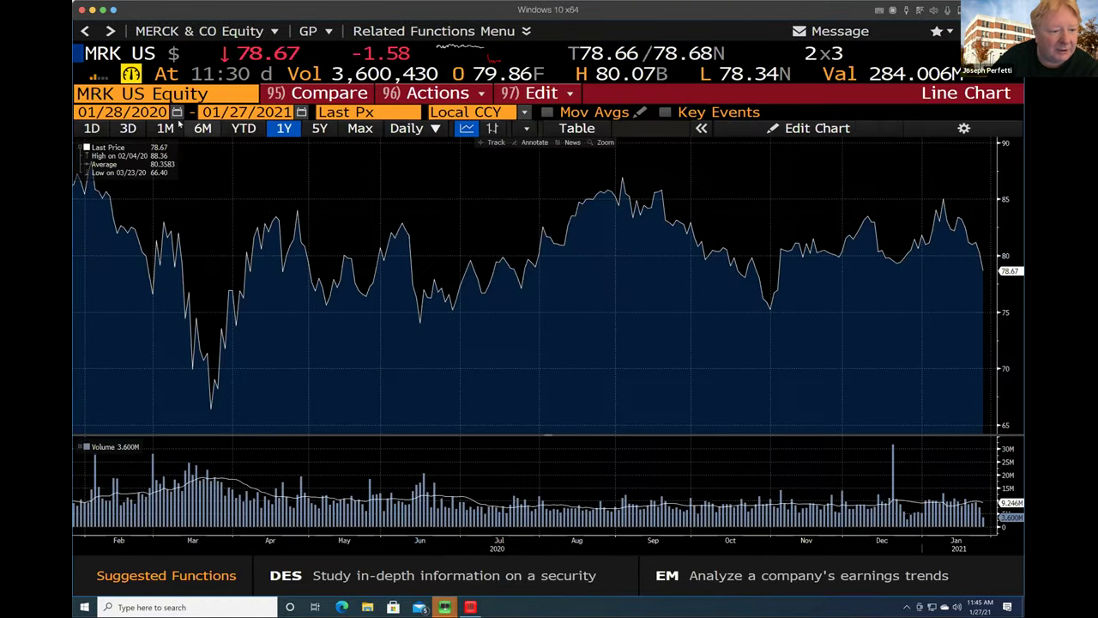
# Extend Merck's price chart back to a start date of 01/28/2013.
pyautogui.click(153, 113)
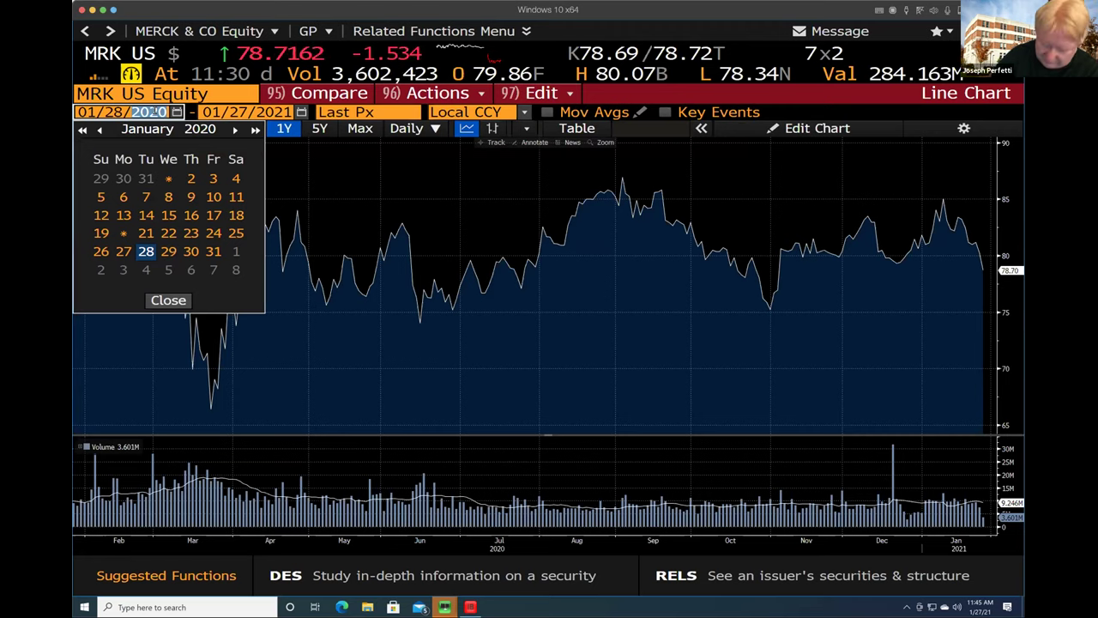
pyautogui.write('2013')
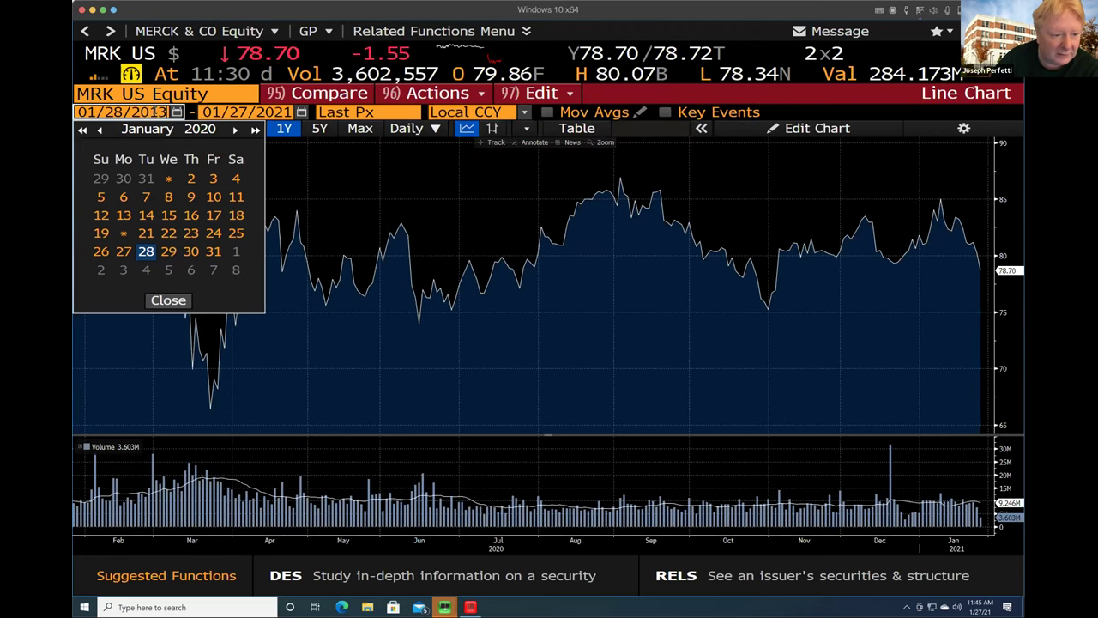
pyautogui.press('Return')
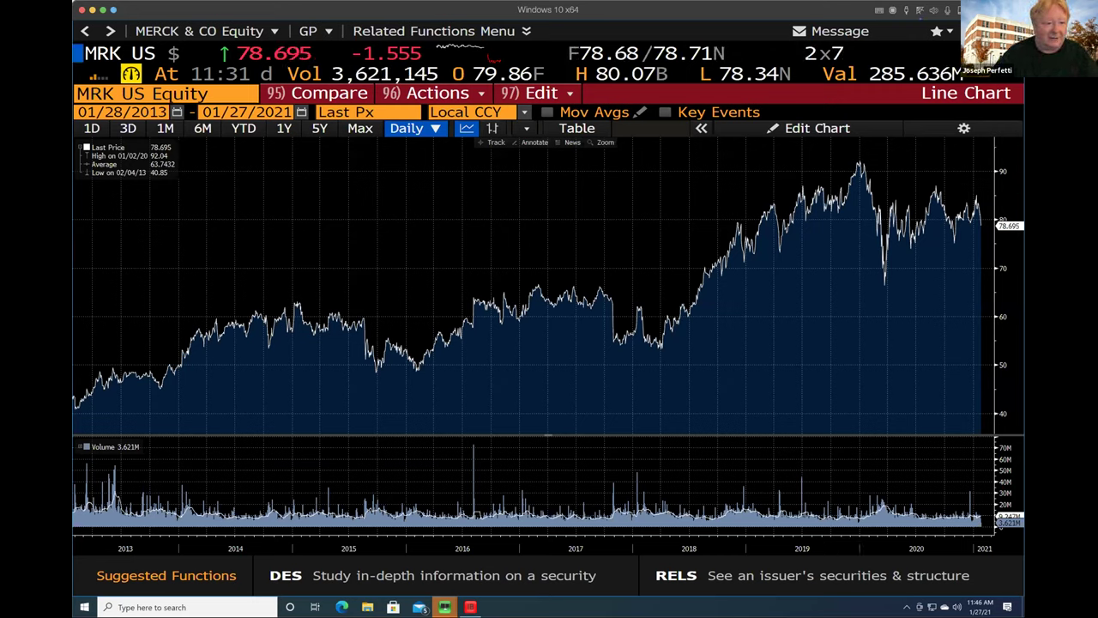
# Load FB US Equity, display its share price line chart with the GP function, and set the range to five years.
pyautogui.write('FB')
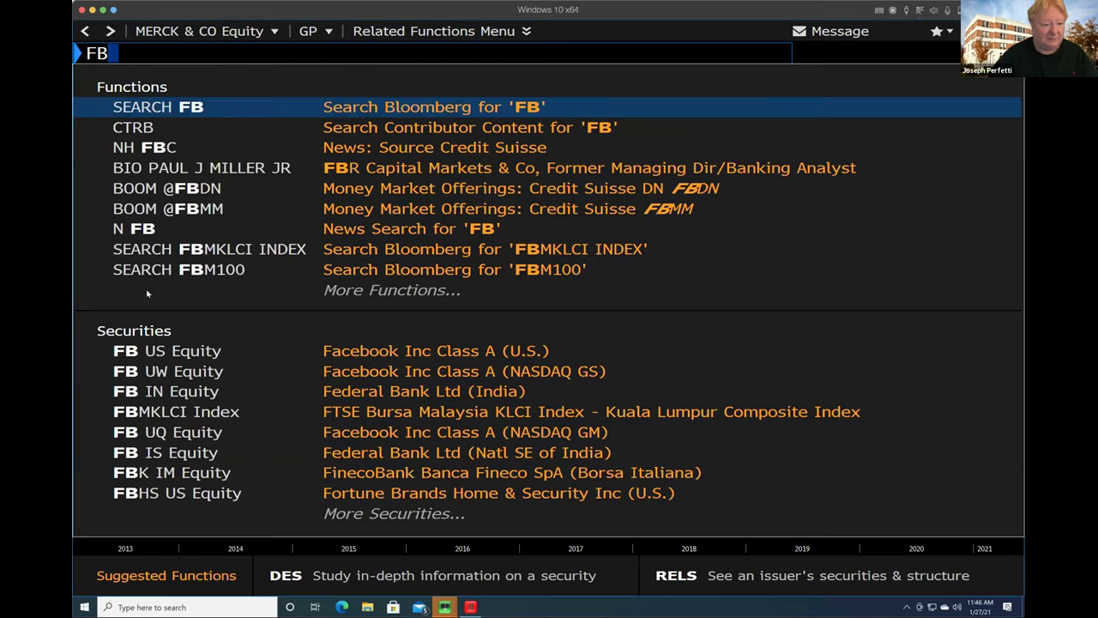
pyautogui.click(161, 352)
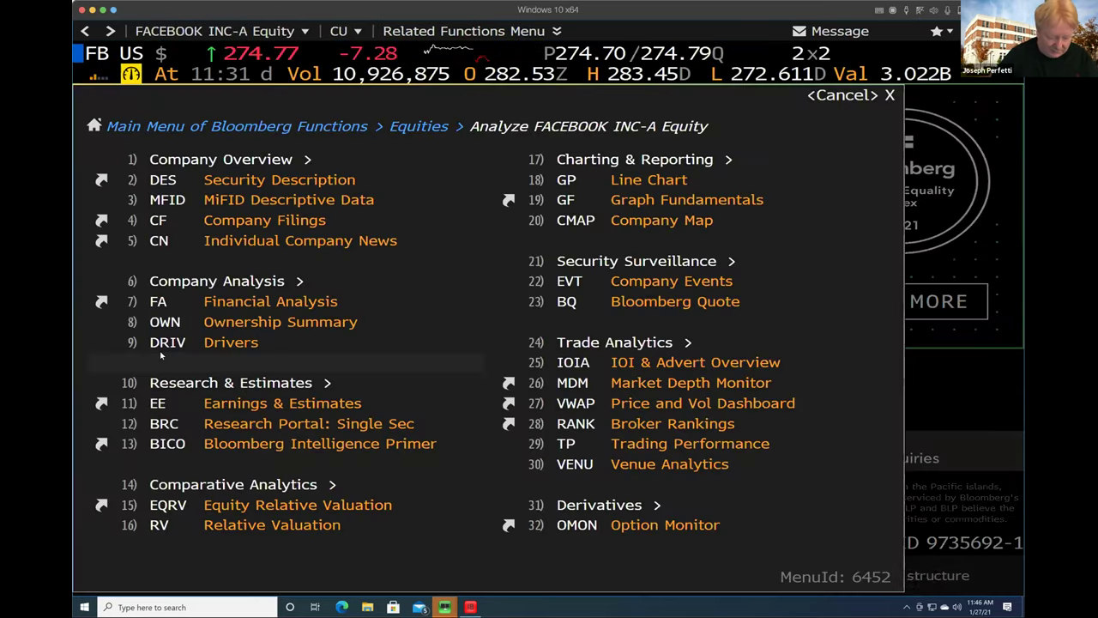
pyautogui.write('GP')
pyautogui.press('Return')
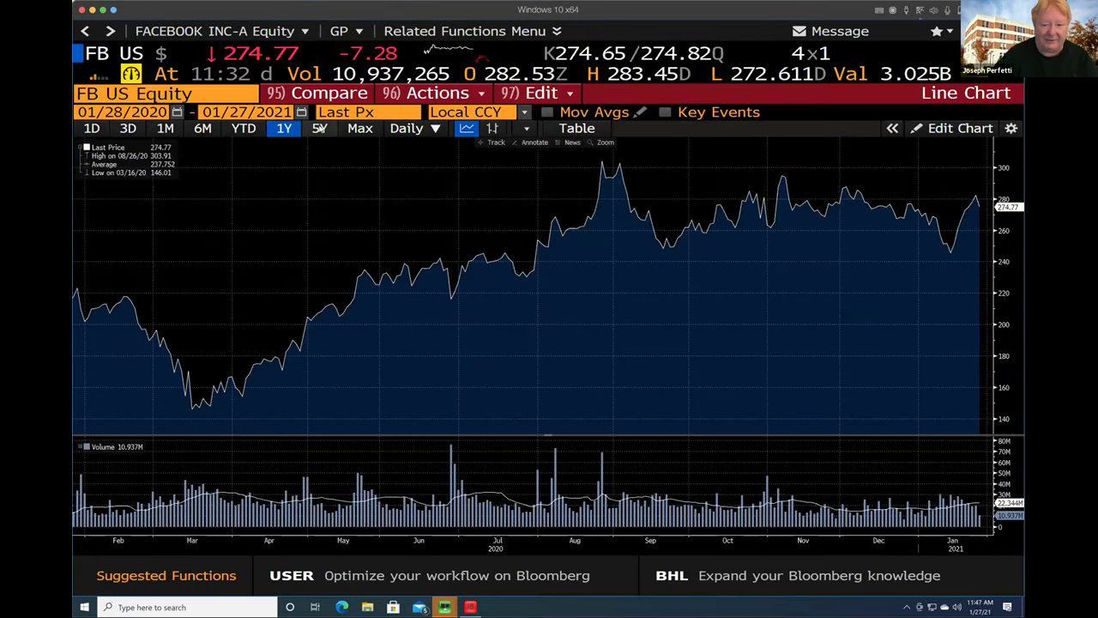
pyautogui.click(319, 128)
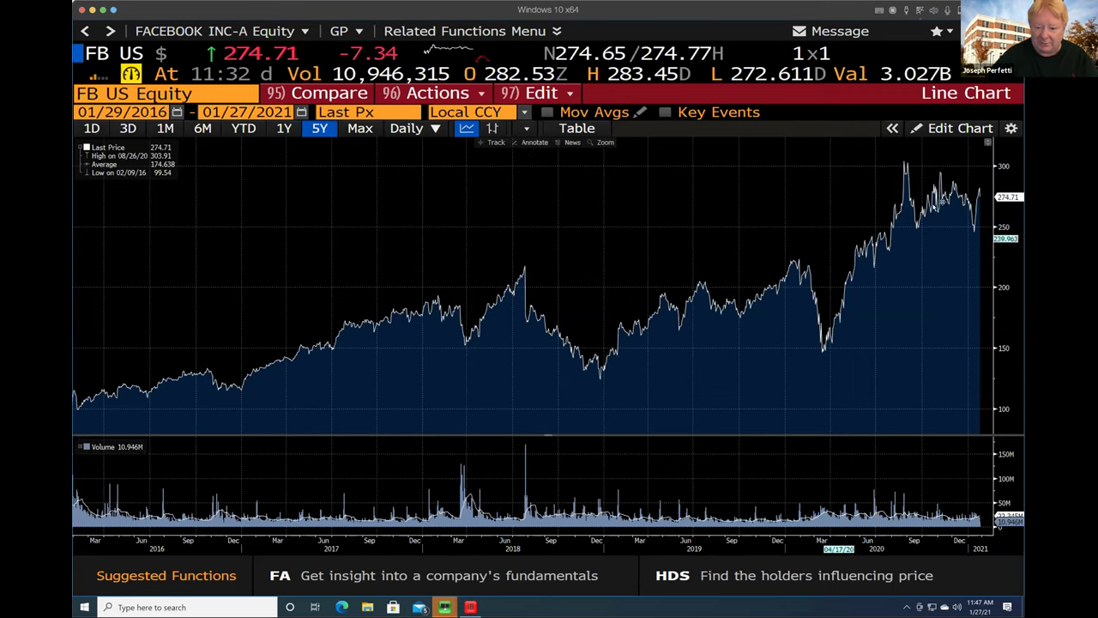
pyautogui.moveTo(963, 201)
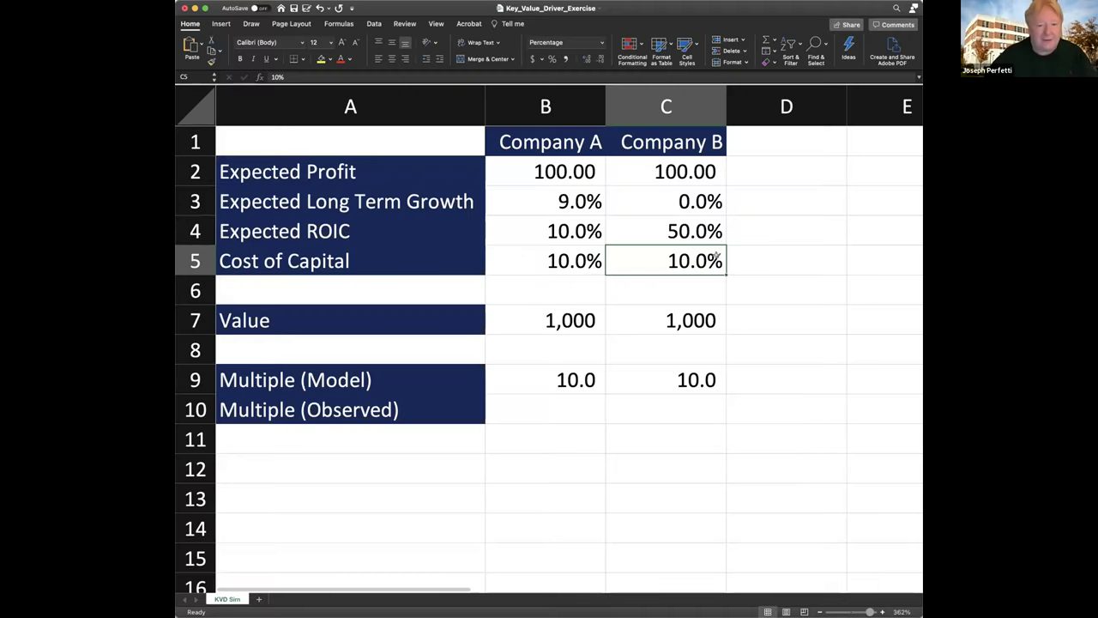
# Test Company B's Expected ROIC at 20%, 30% and finally 40% in the value driver model.
pyautogui.click(693, 237)
pyautogui.write('20')
pyautogui.press('Return')
pyautogui.click(693, 237)
pyautogui.write('30')
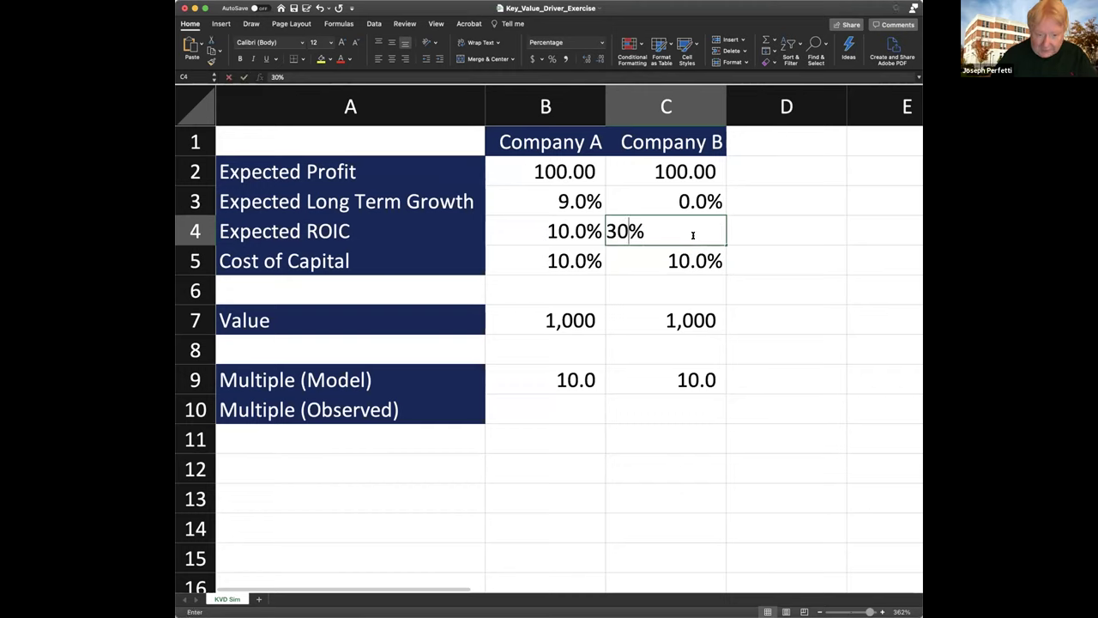
pyautogui.press('Return')
pyautogui.click(685, 189)
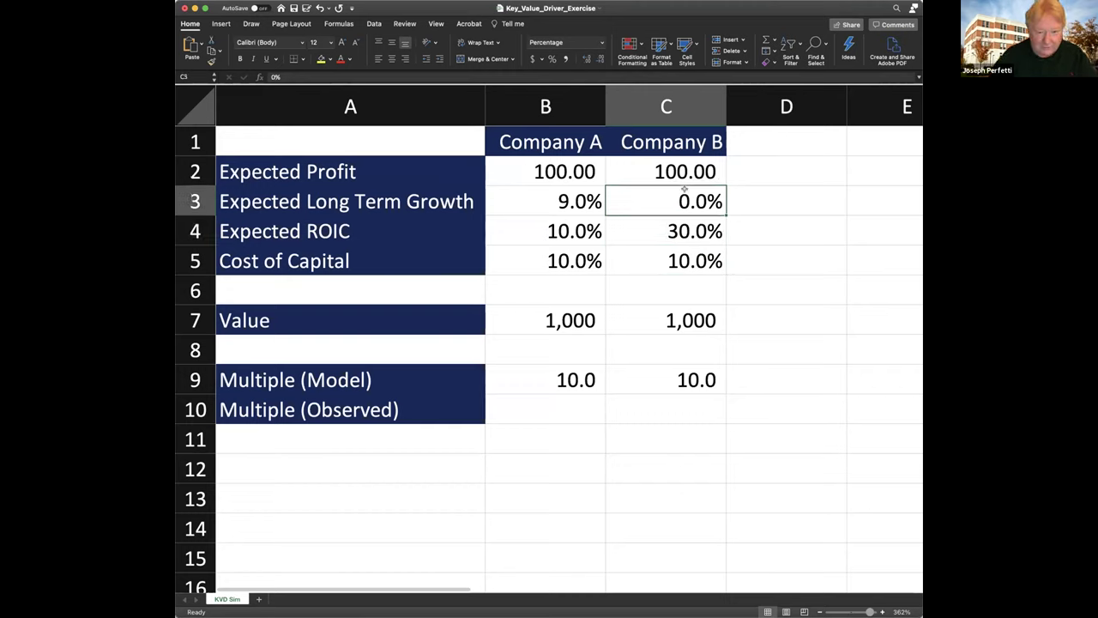
pyautogui.press('Down')
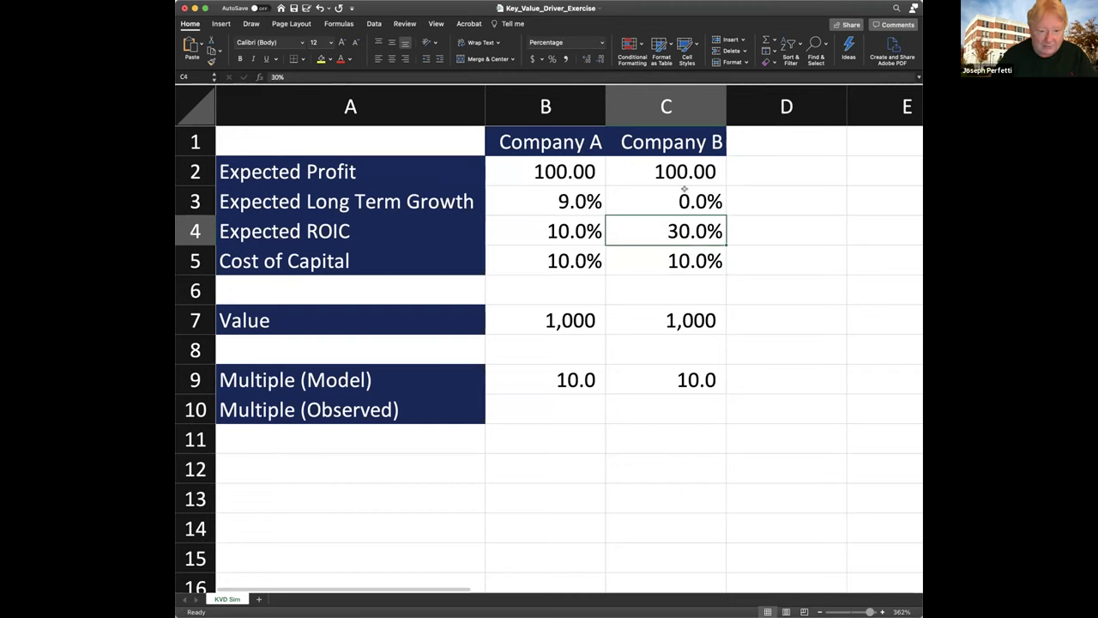
pyautogui.write('40%')
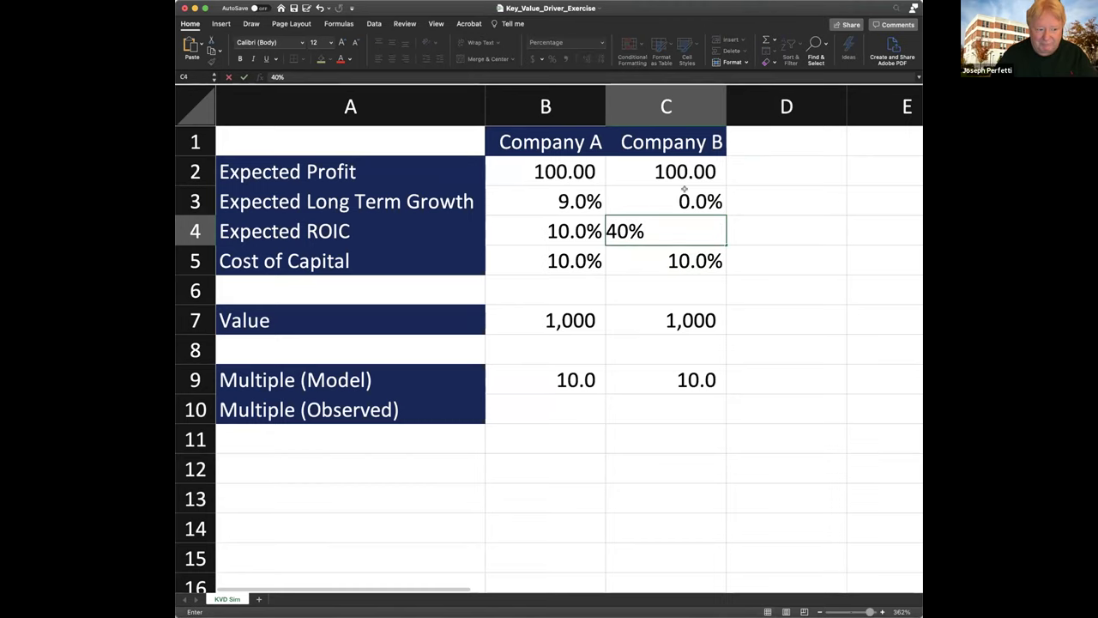
pyautogui.press('Return')
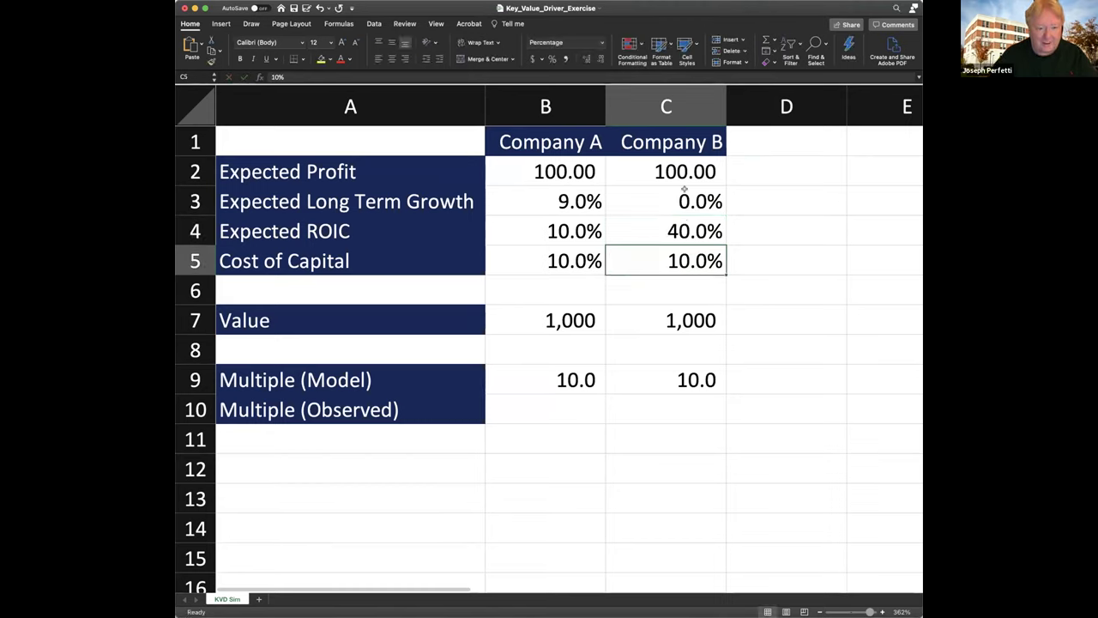
# Raise Company B's Expected Long Term Growth one point at a time from 1% to 6%.
pyautogui.click(685, 190)
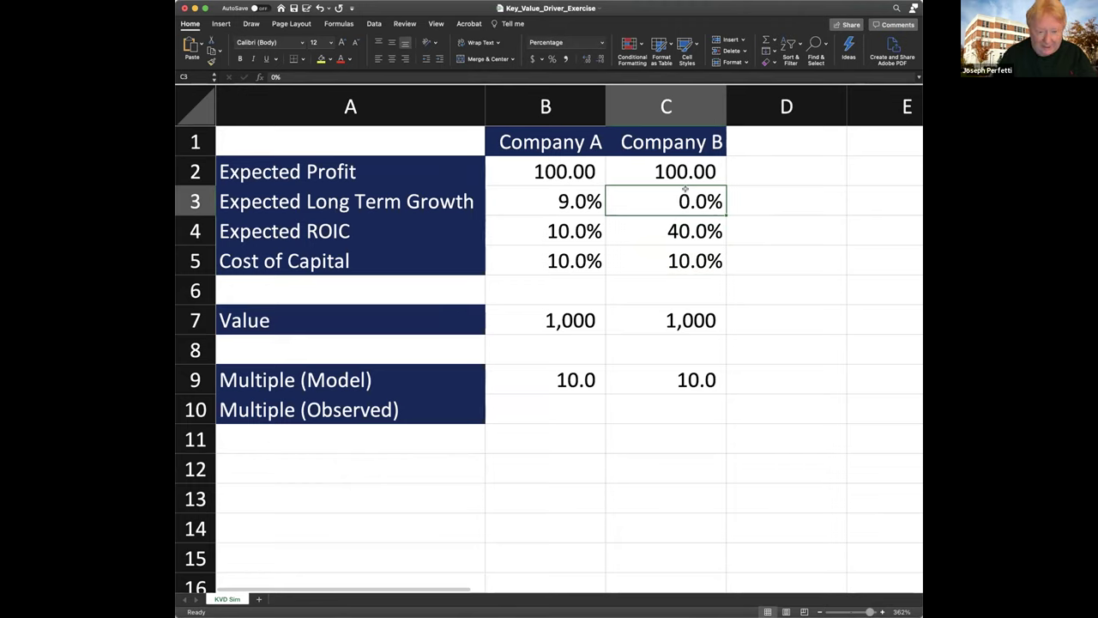
pyautogui.write('1')
pyautogui.press('Return')
pyautogui.click(686, 195)
pyautogui.write('2')
pyautogui.press('Return')
pyautogui.click(686, 196)
pyautogui.write('3')
pyautogui.press('Return')
pyautogui.click(686, 195)
pyautogui.write('4')
pyautogui.press('Return')
pyautogui.click(686, 196)
pyautogui.write('5')
pyautogui.press('Return')
pyautogui.click(686, 195)
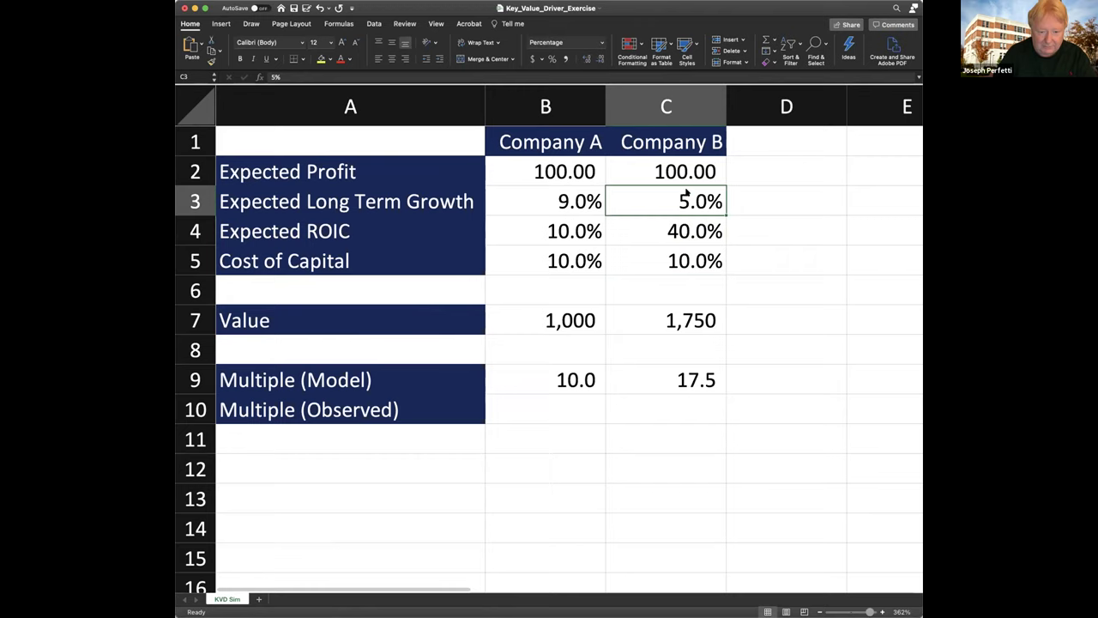
pyautogui.write('6')
pyautogui.press('Return')
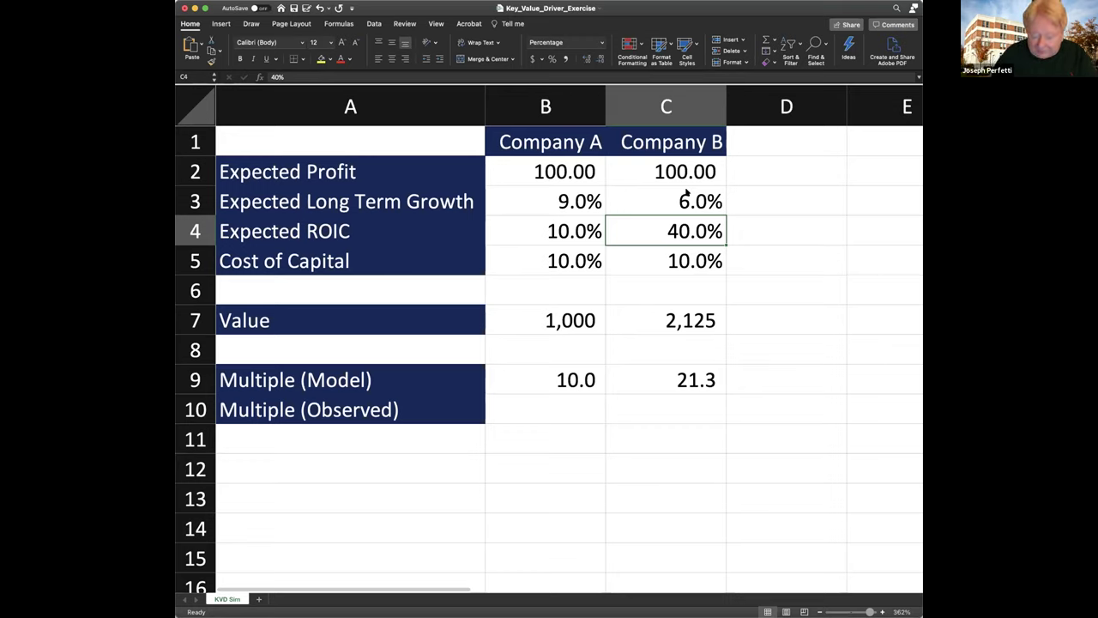
# Set the Expected Long Term Growth of both Company A and Company B to 5%.
pyautogui.press('Left')
pyautogui.press('Up')
pyautogui.press('Down')
pyautogui.press('Up')
pyautogui.write('5%')
pyautogui.press('Tab')
pyautogui.write('5%')
pyautogui.press('Tab')
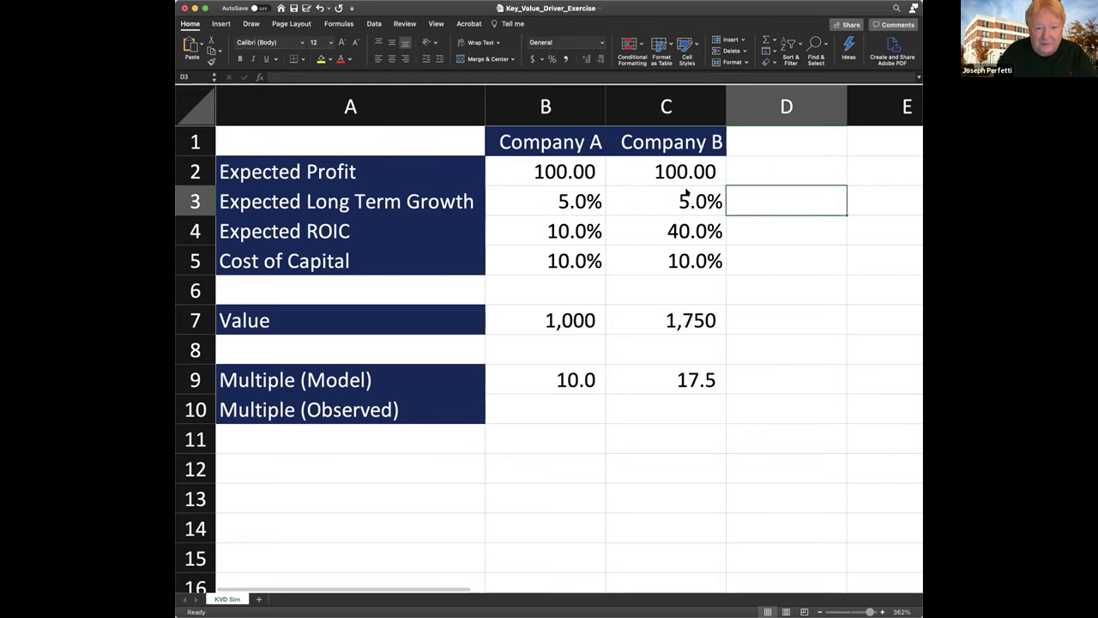
# Set Company B's Expected Long Term Growth to 7%.
pyautogui.press('Down')
pyautogui.click(687, 193)
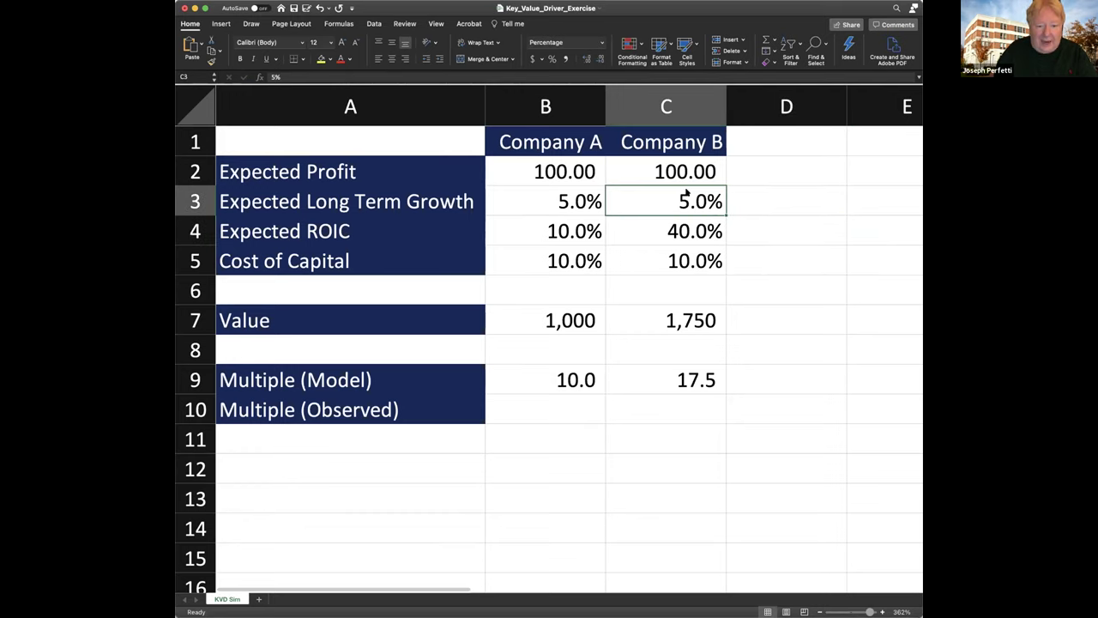
pyautogui.write('7')
pyautogui.press('Return')
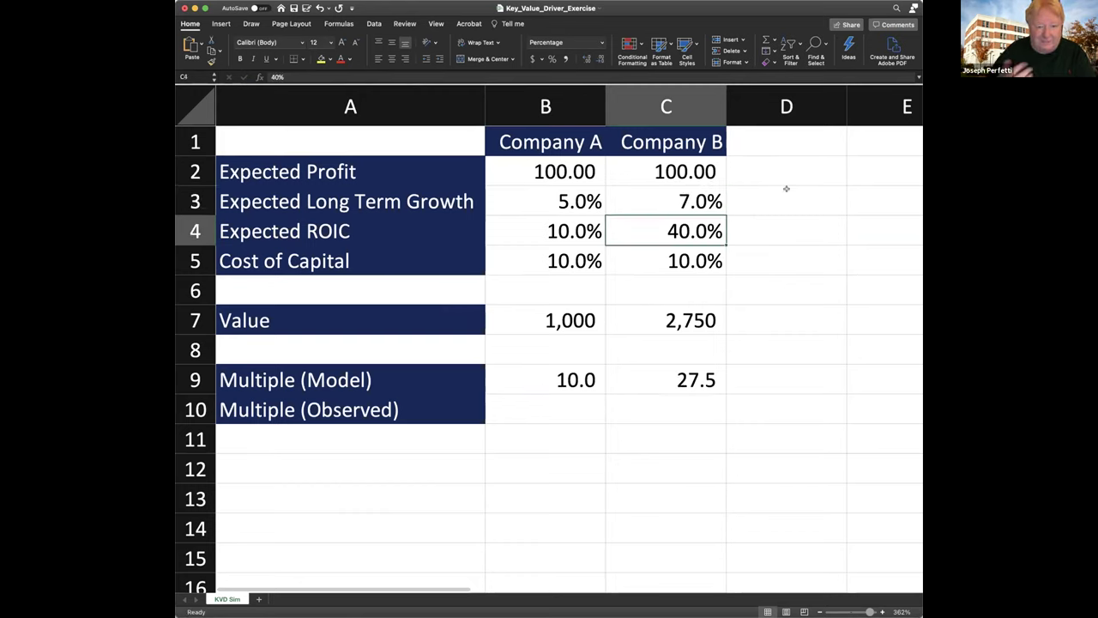
# Lower Company B's Expected Long Term Growth one point at a time through 6%, 5% and 4% to 3%.
pyautogui.press('Up')
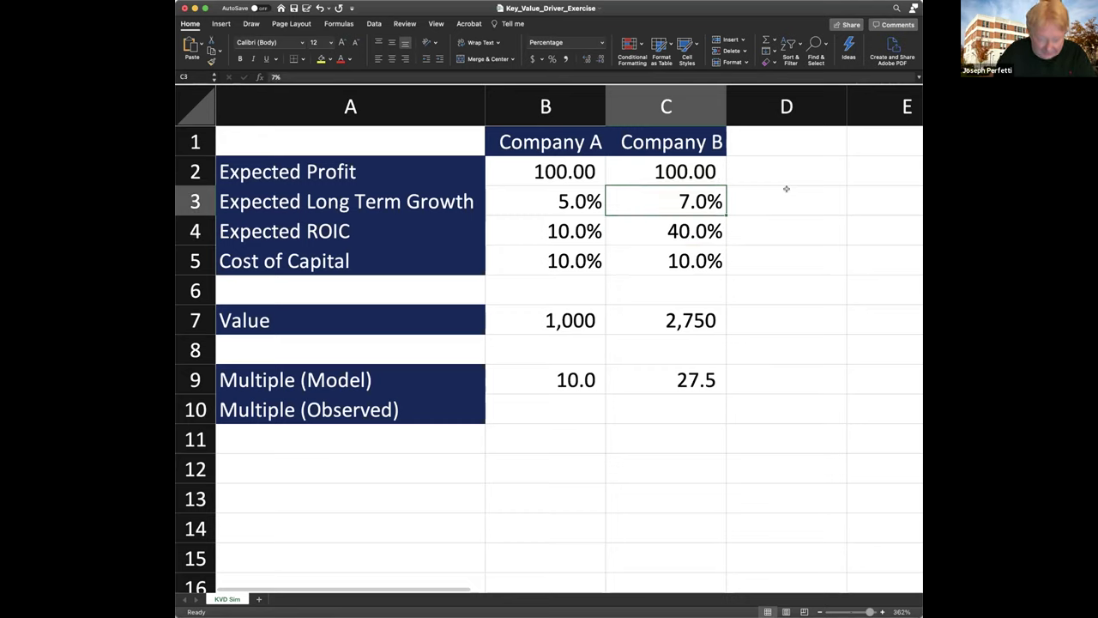
pyautogui.write('6%')
pyautogui.press('Return')
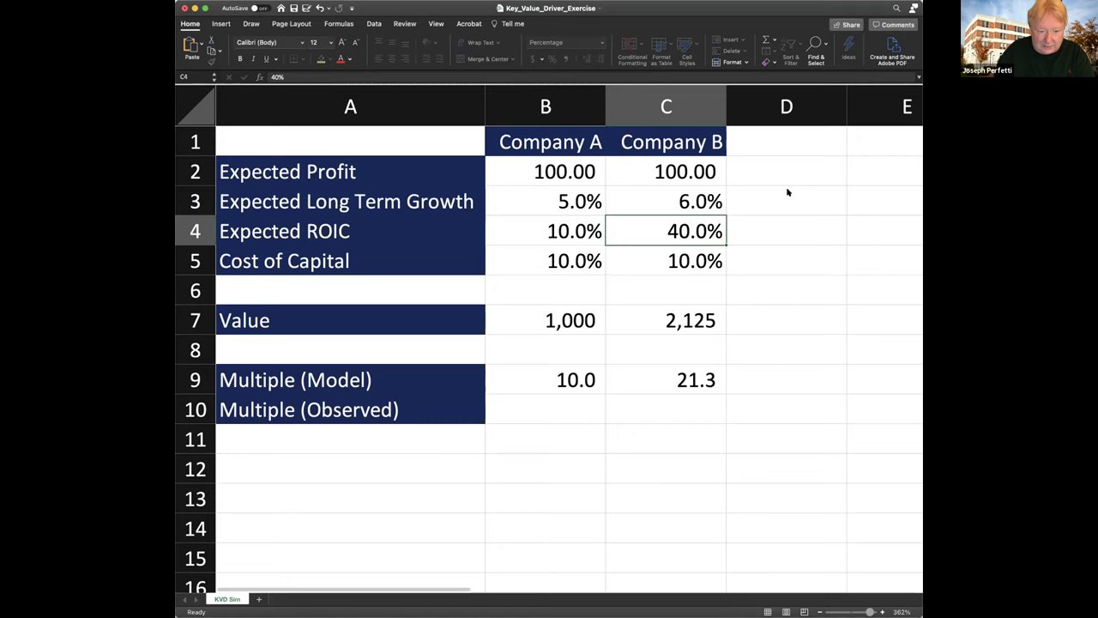
pyautogui.press('Up')
pyautogui.write('5%')
pyautogui.press('Return')
pyautogui.press('Up')
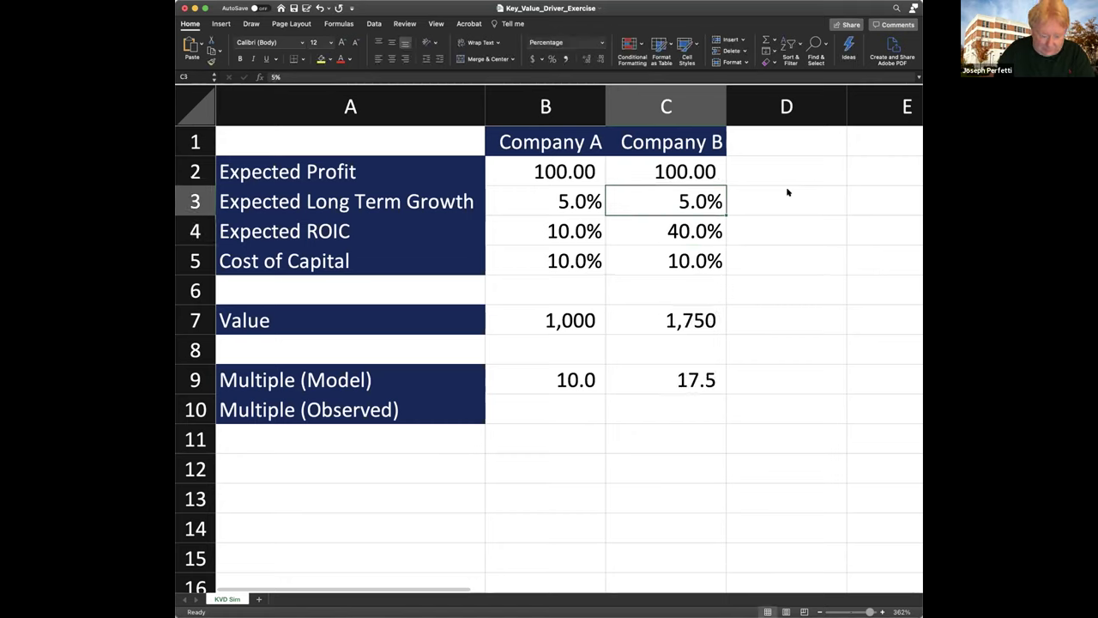
pyautogui.write('4%')
pyautogui.press('Return')
pyautogui.press('Up')
pyautogui.write('3%')
pyautogui.press('Return')
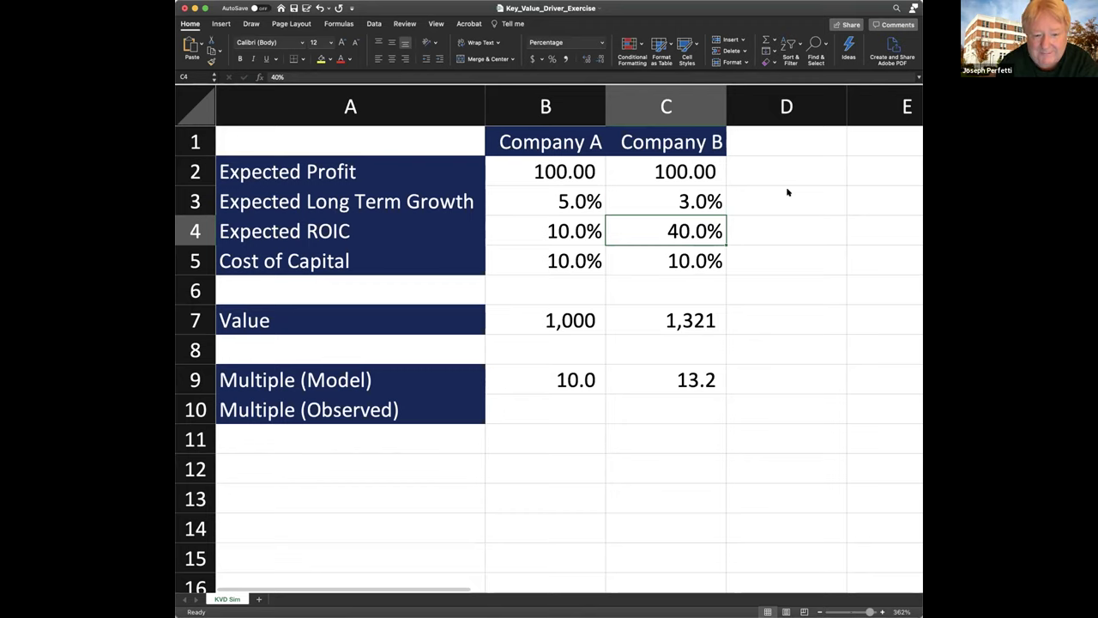
# Set Company B's Expected ROIC to 20%.
pyautogui.press('Up')
pyautogui.press('Down')
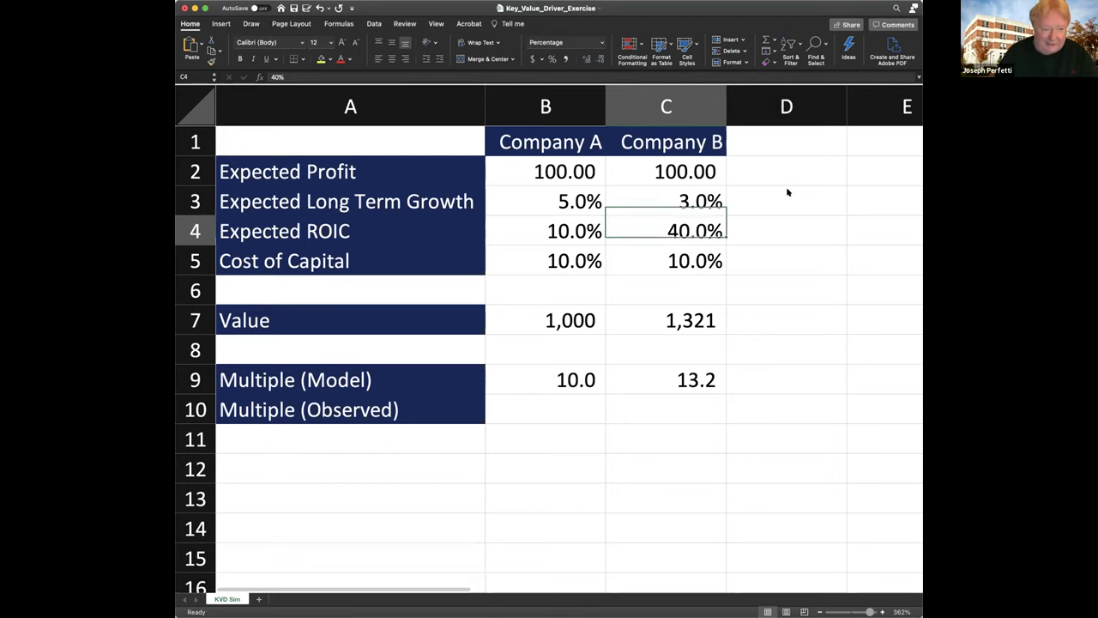
pyautogui.write('20\\%')
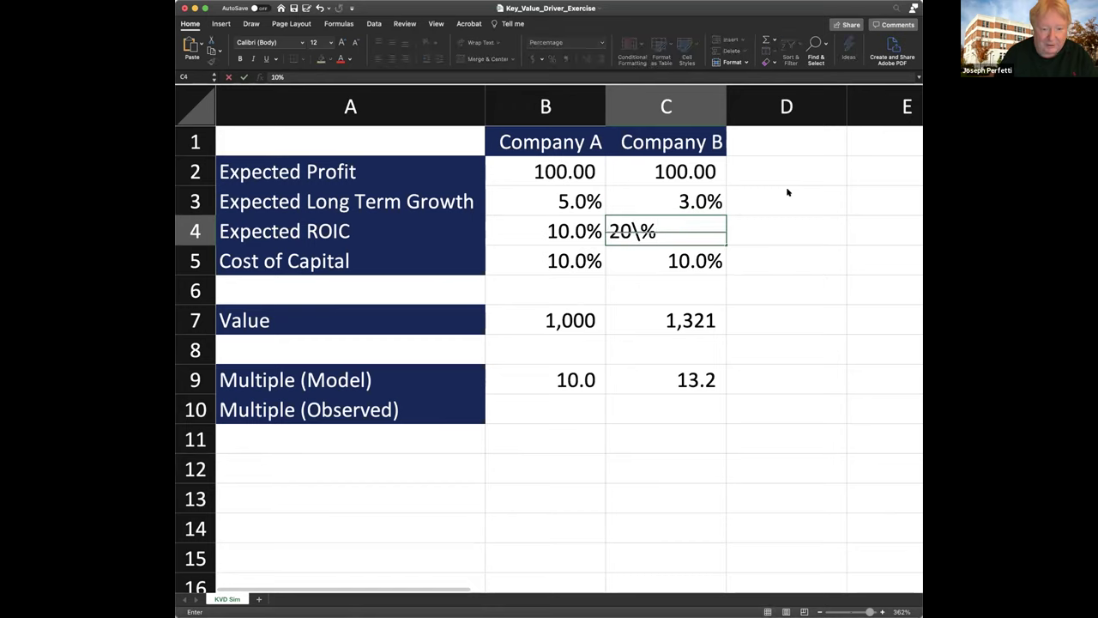
pyautogui.press('Return')
pyautogui.press('Up')
pyautogui.press('Up')
pyautogui.press('Down')
pyautogui.write('20')
pyautogui.press('Return')
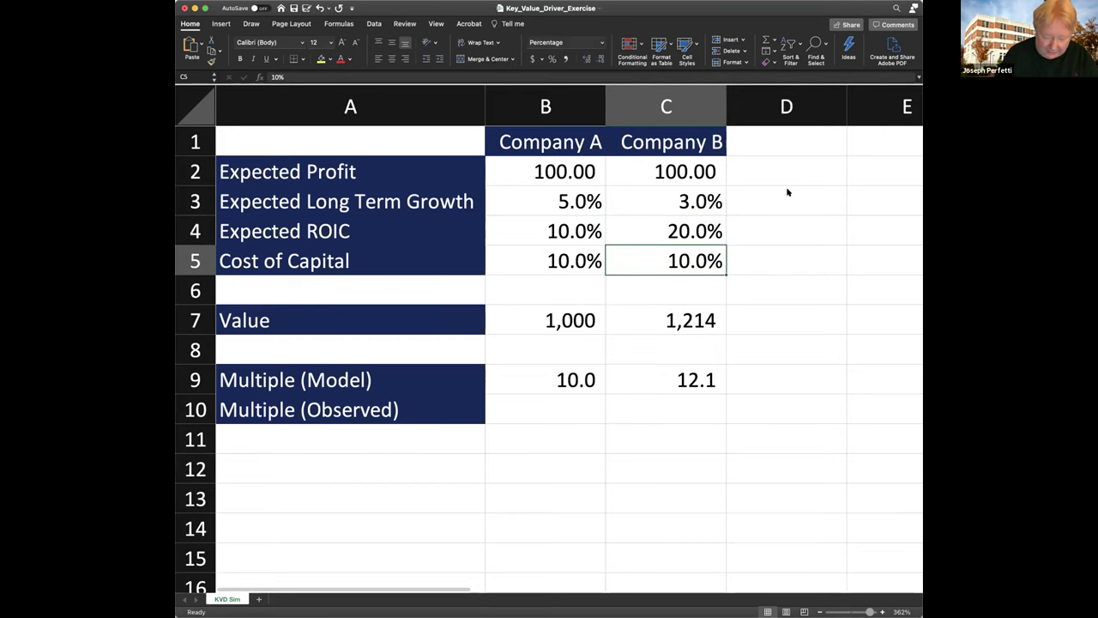
# Test Company B's Expected Long Term Growth at 5% and return it to 3%.
pyautogui.press('Up')
pyautogui.press('Up')
pyautogui.write('5')
pyautogui.press('Return')
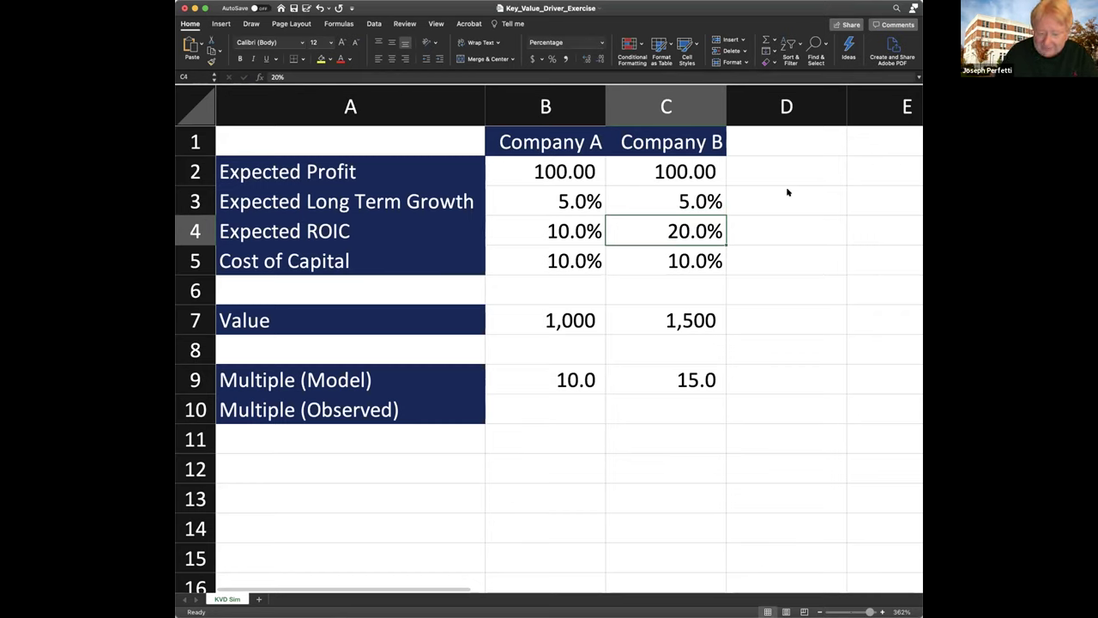
pyautogui.press('Up')
pyautogui.write('3')
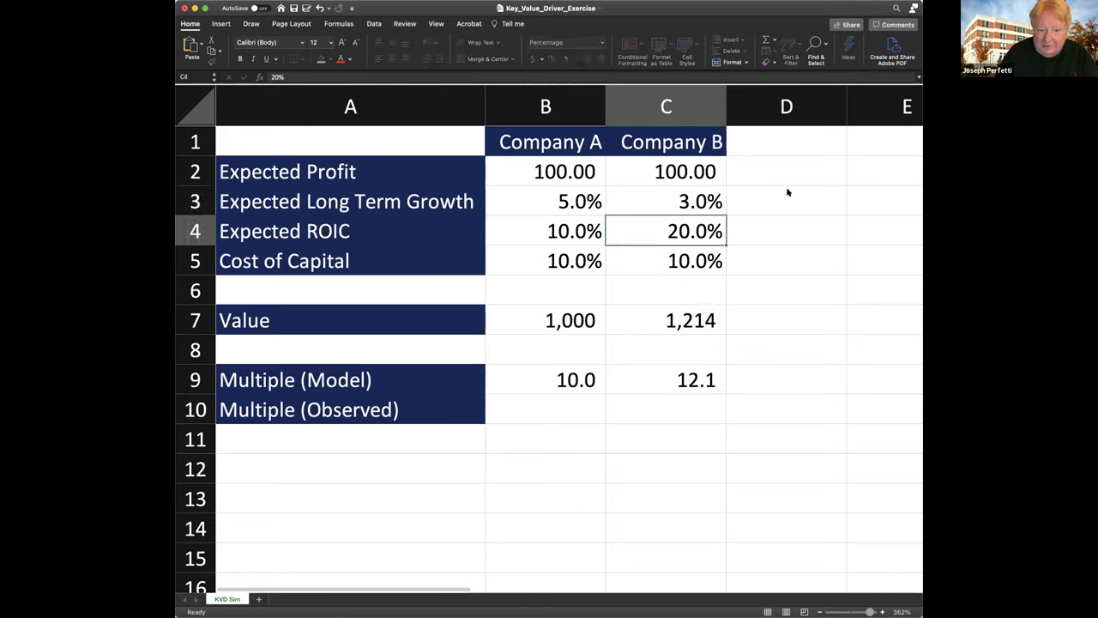
pyautogui.press('Return')
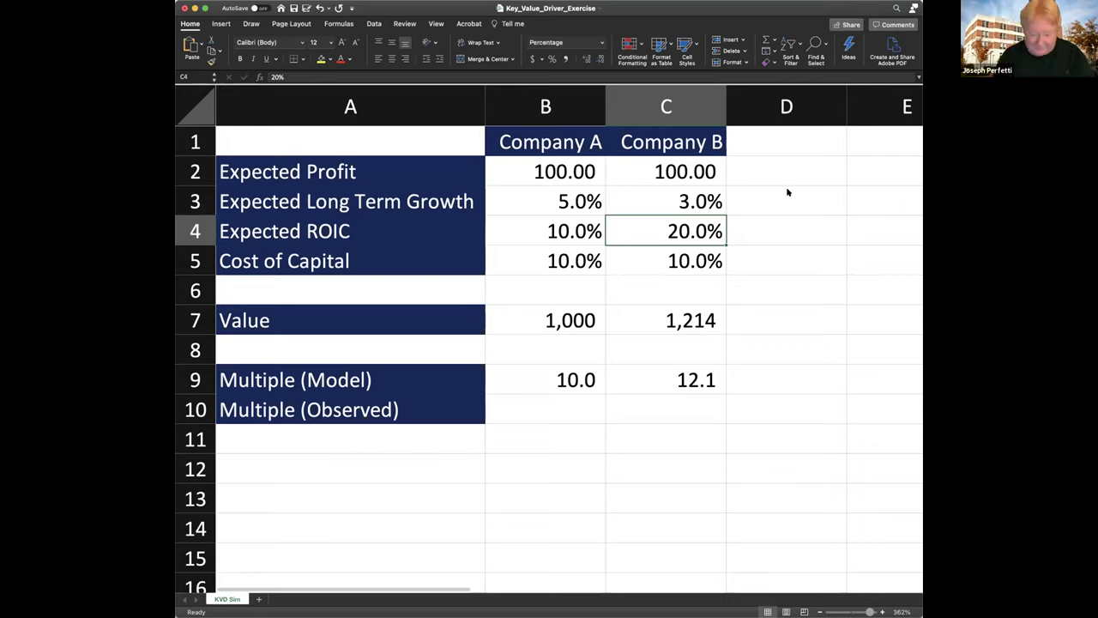
# Set Company A's Expected ROIC to 8%, below its cost of capital.
pyautogui.press('Left')
pyautogui.write('8')
pyautogui.press('Return')
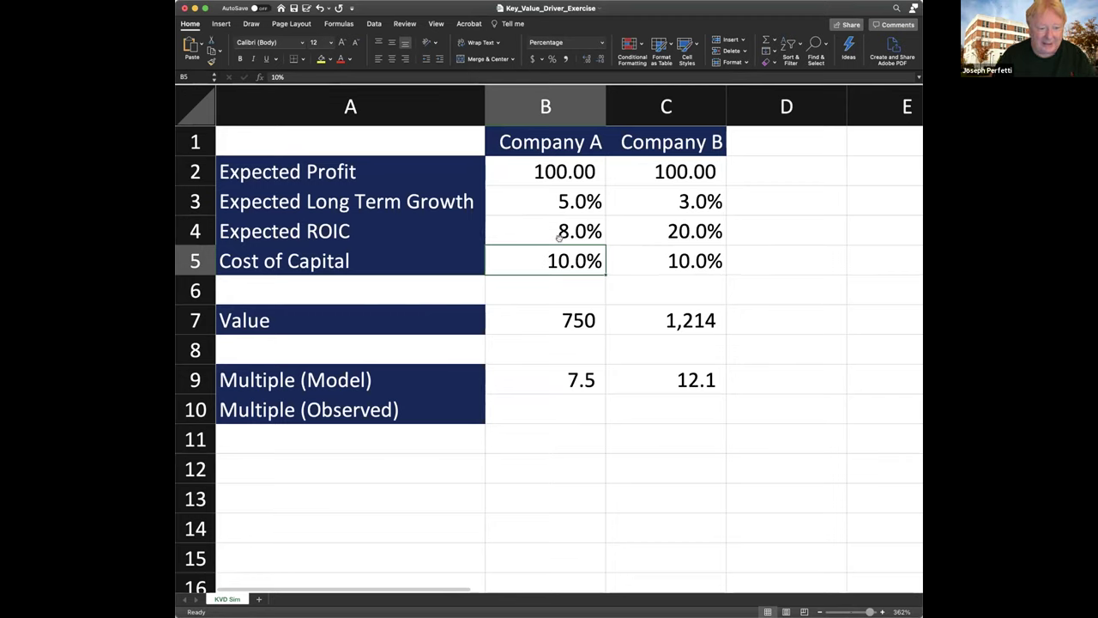
# Raise Company A's Expected Long Term Growth to 6% and on to 7%.
pyautogui.click(567, 205)
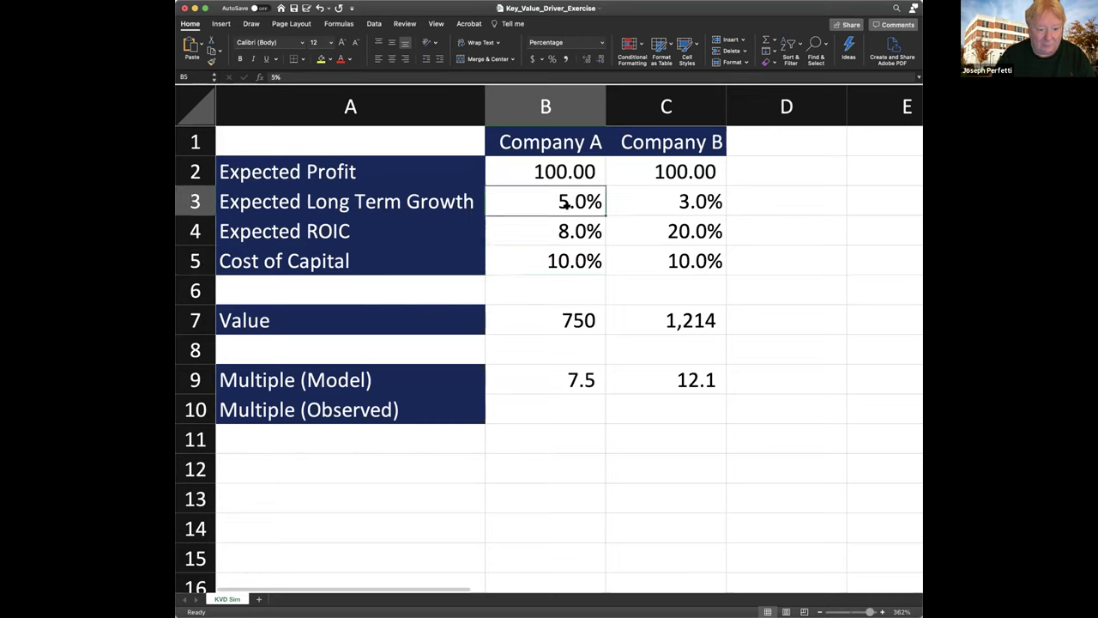
pyautogui.write('6')
pyautogui.press('Return')
pyautogui.click(567, 208)
pyautogui.write('7')
pyautogui.press('Return')
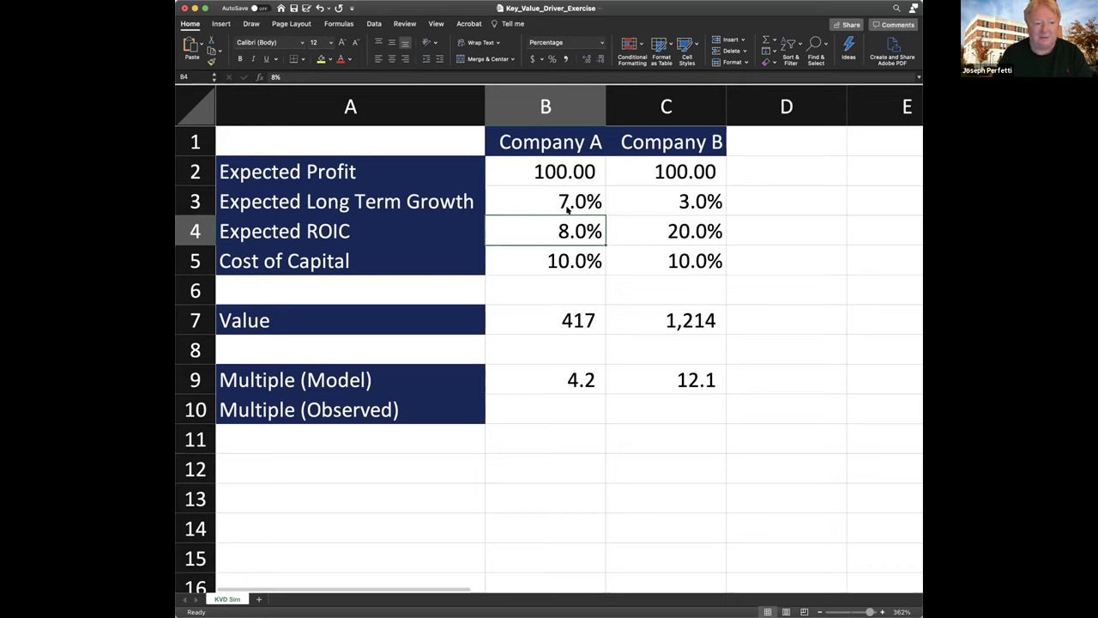
# Set Company A's Expected Long Term Growth to 3%.
pyautogui.click(567, 207)
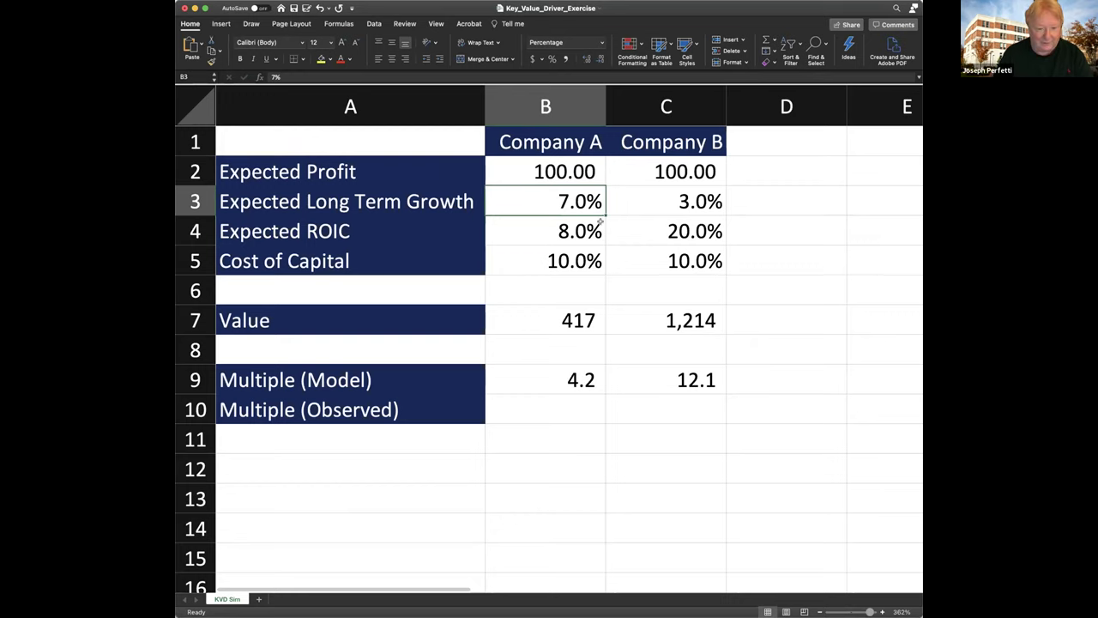
pyautogui.write('3')
pyautogui.press('Return')
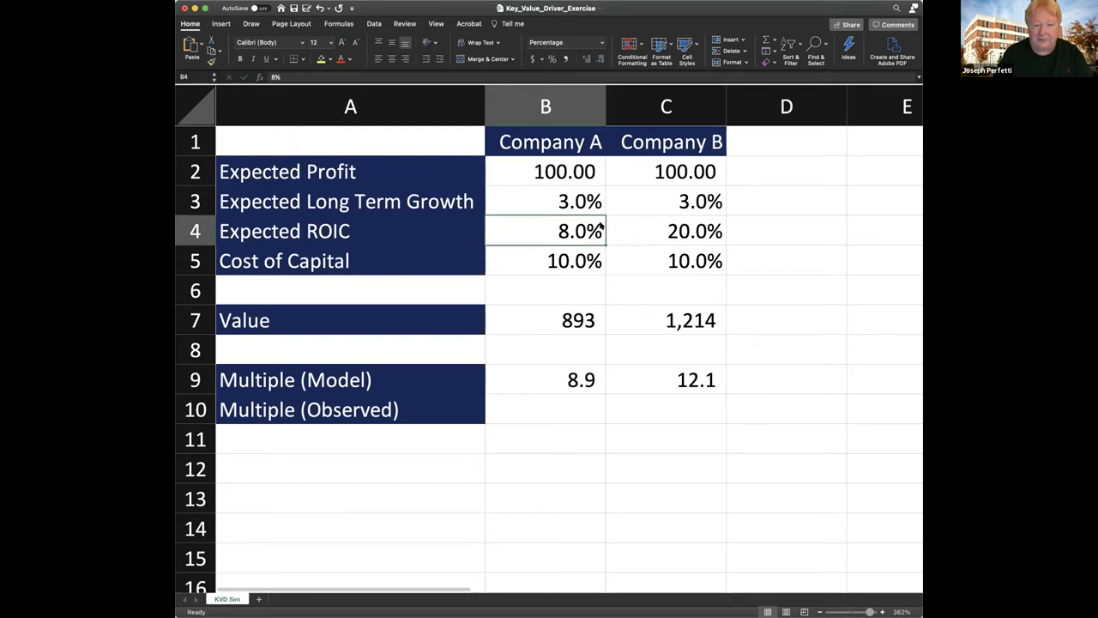
pyautogui.press('Up')
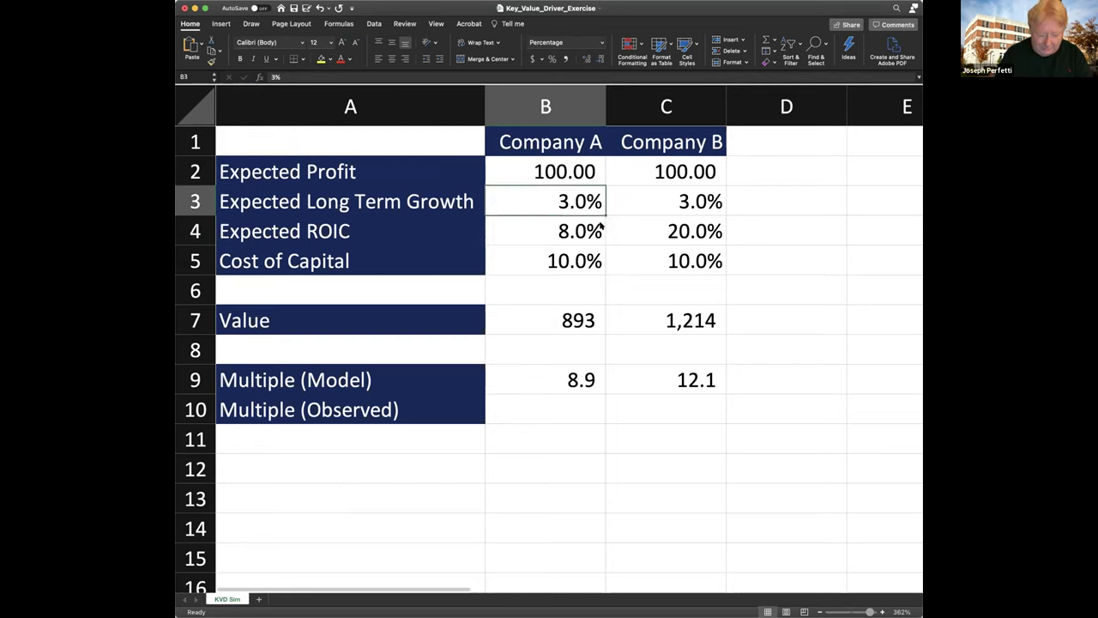
# Test Company A's Expected Long Term Growth at 0% and lower it to -3%.
pyautogui.write('0')
pyautogui.press('Return')
pyautogui.press('Up')
pyautogui.write('-3')
pyautogui.press('Return')
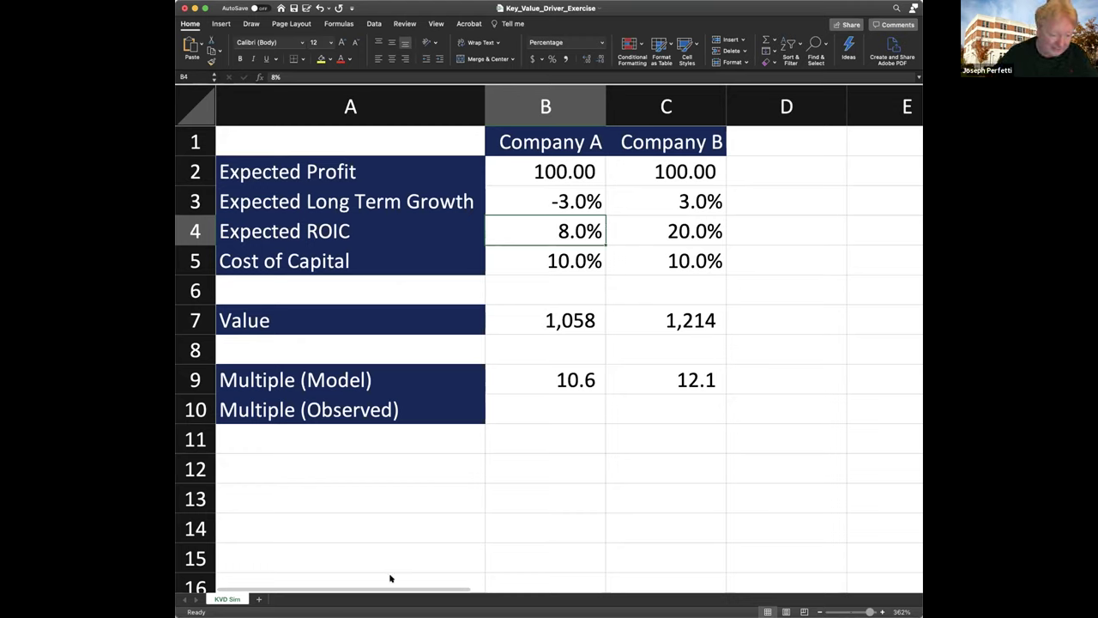
pyautogui.click(588, 220)
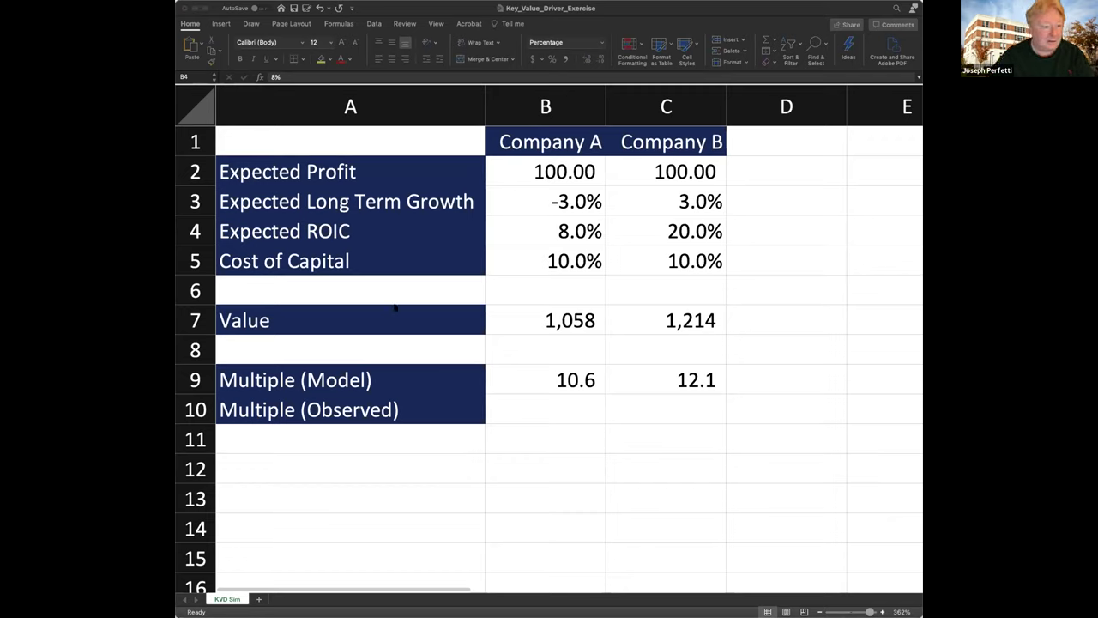
pyautogui.click(355, 306)
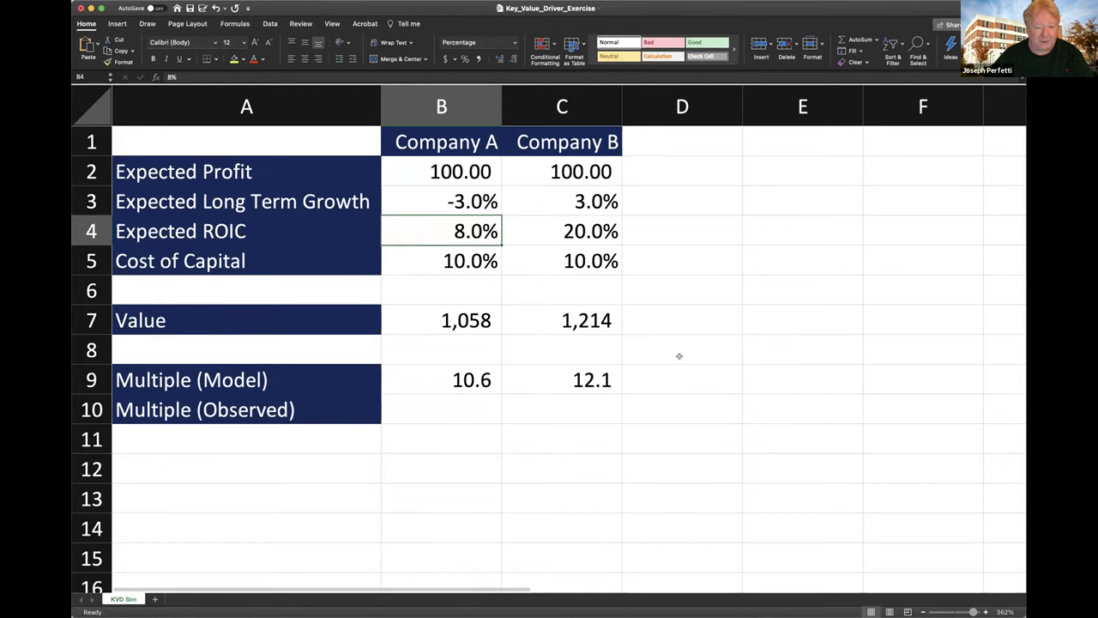
# Enter the heading Costco in cell E1.
pyautogui.click(792, 144)
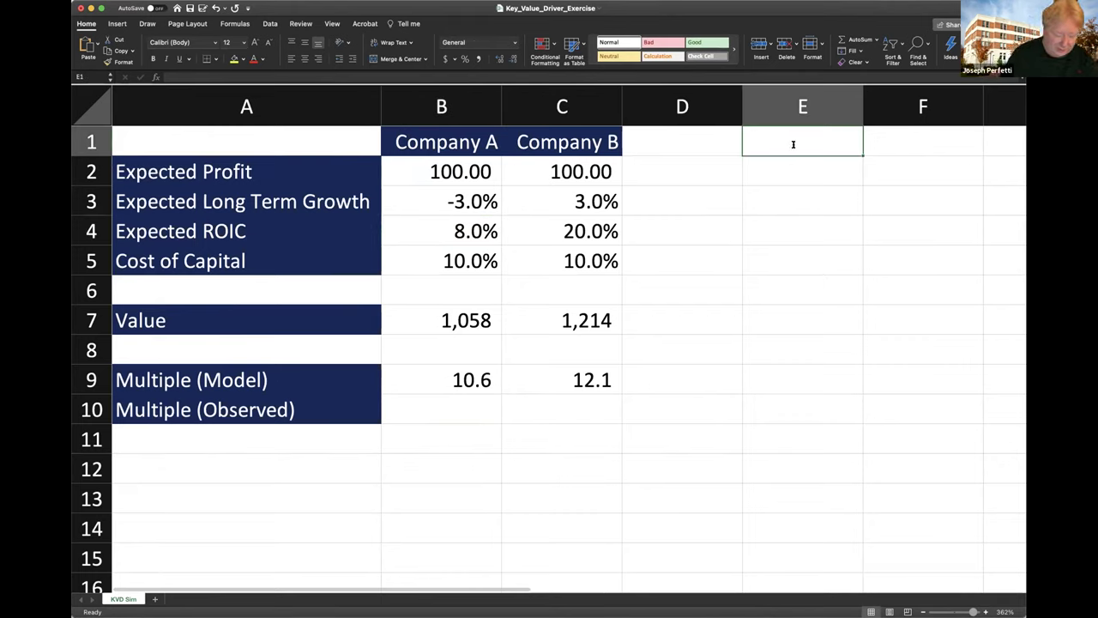
pyautogui.write('Costco')
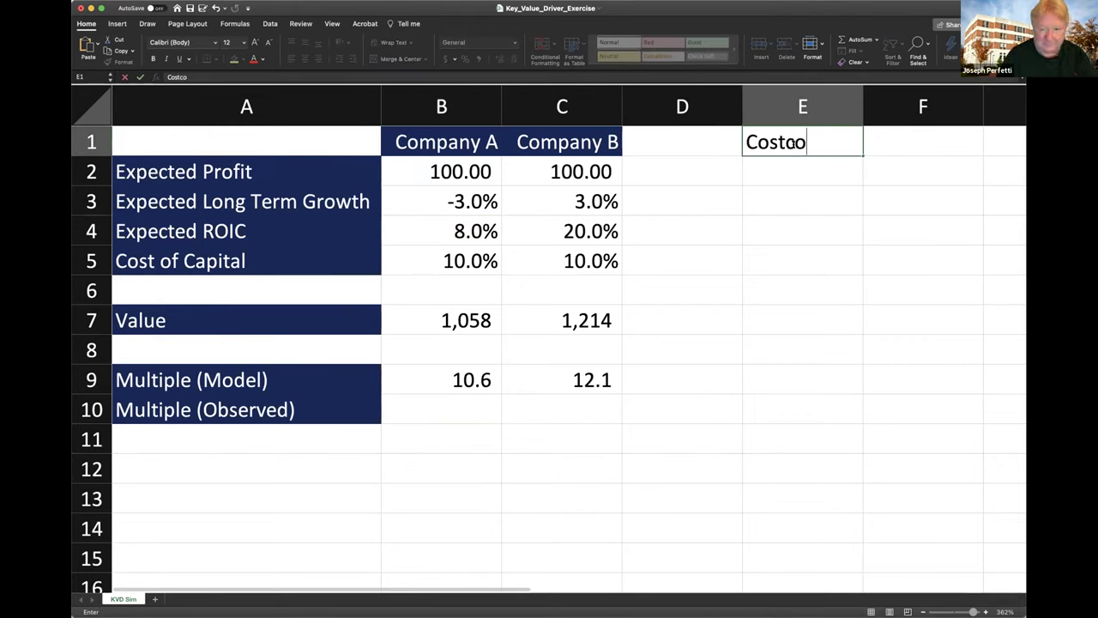
pyautogui.press('Return')
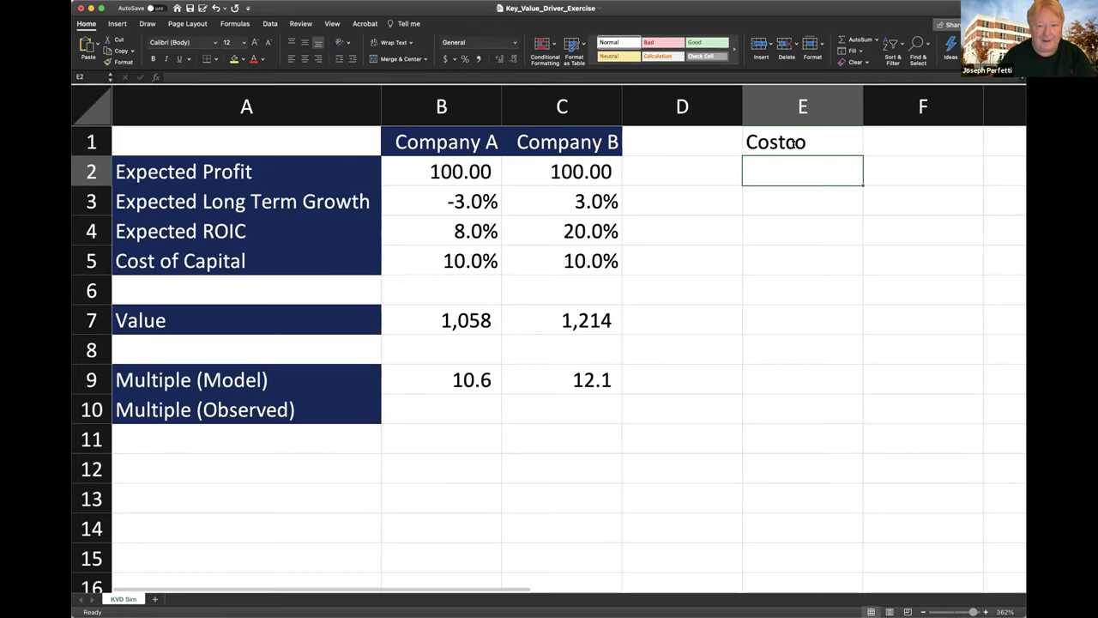
# Label D2 as "Exp NI" and D3 as "g in NI" for the Costco inputs.
pyautogui.click(696, 177)
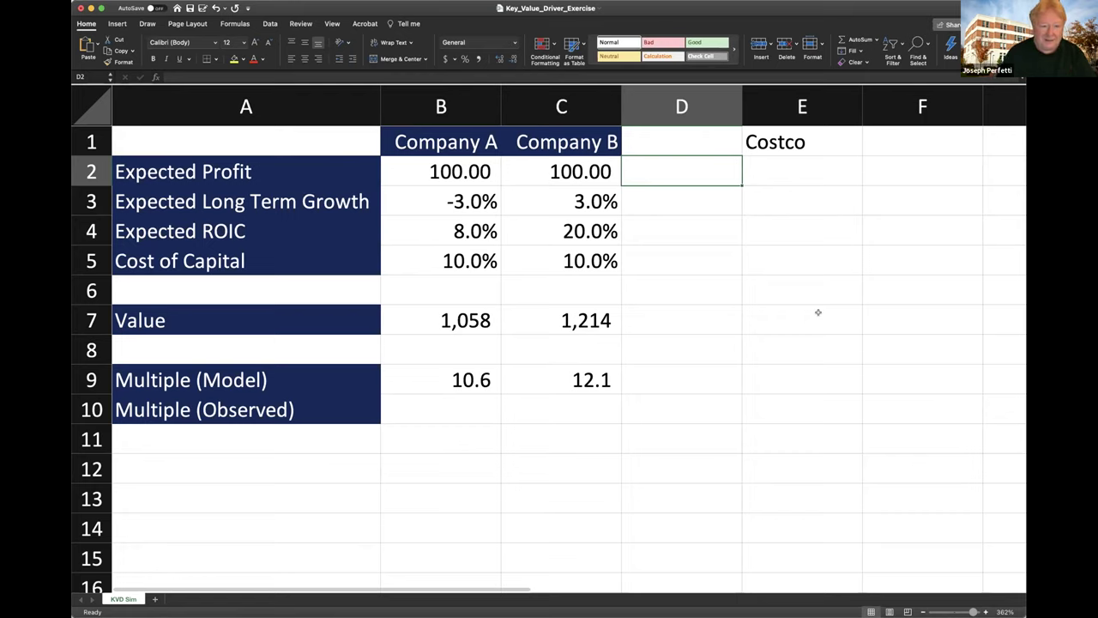
pyautogui.write('Expm')
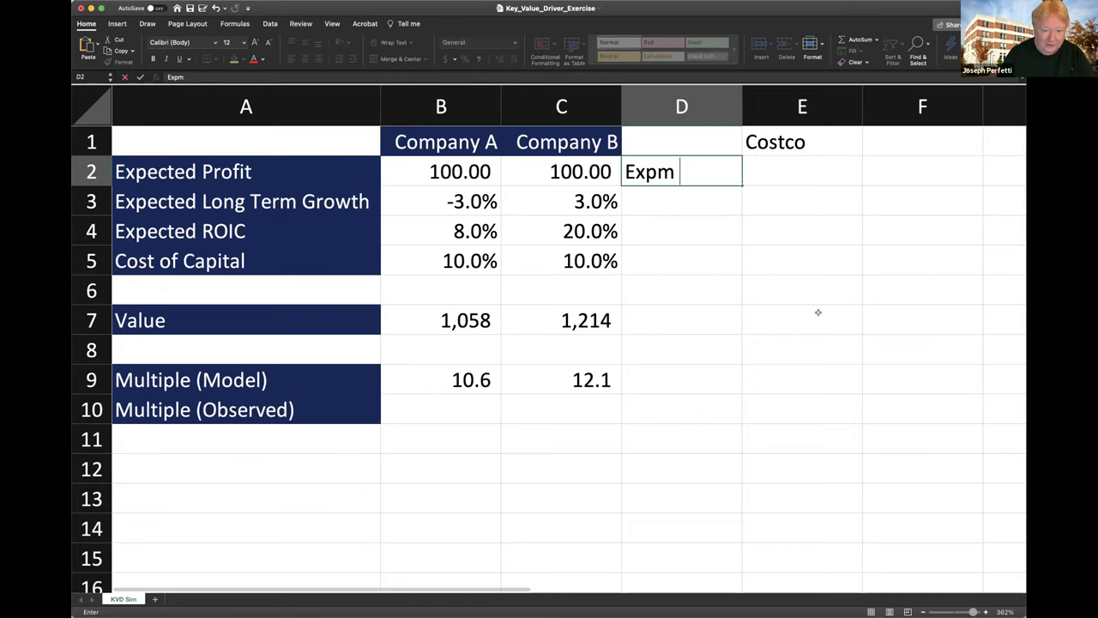
pyautogui.press('BackSpace')
pyautogui.write('n NI')
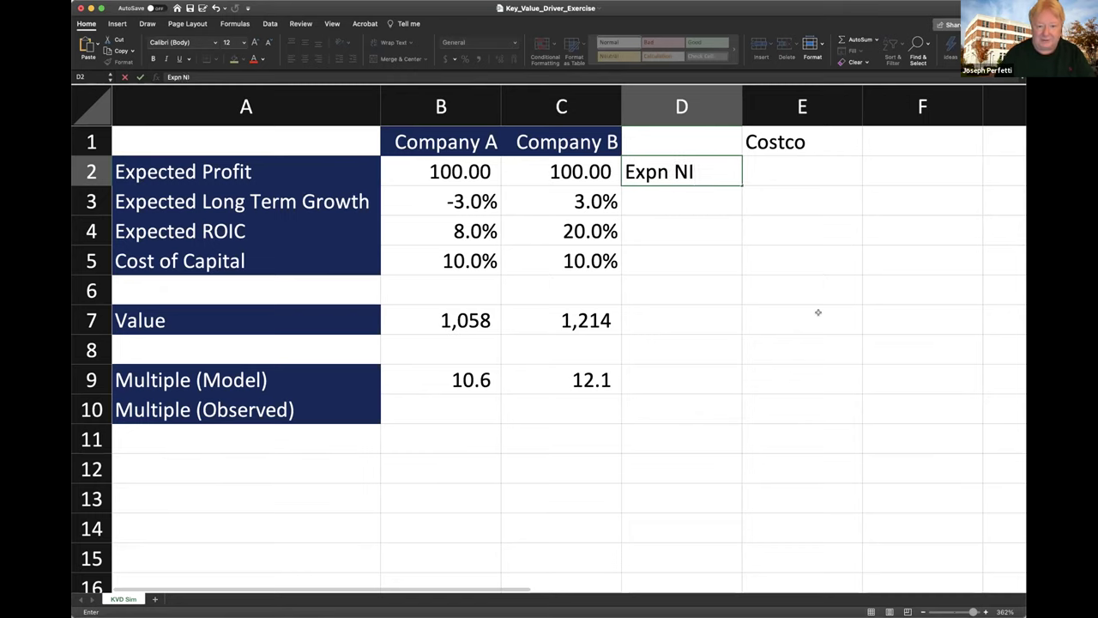
pyautogui.press('Return')
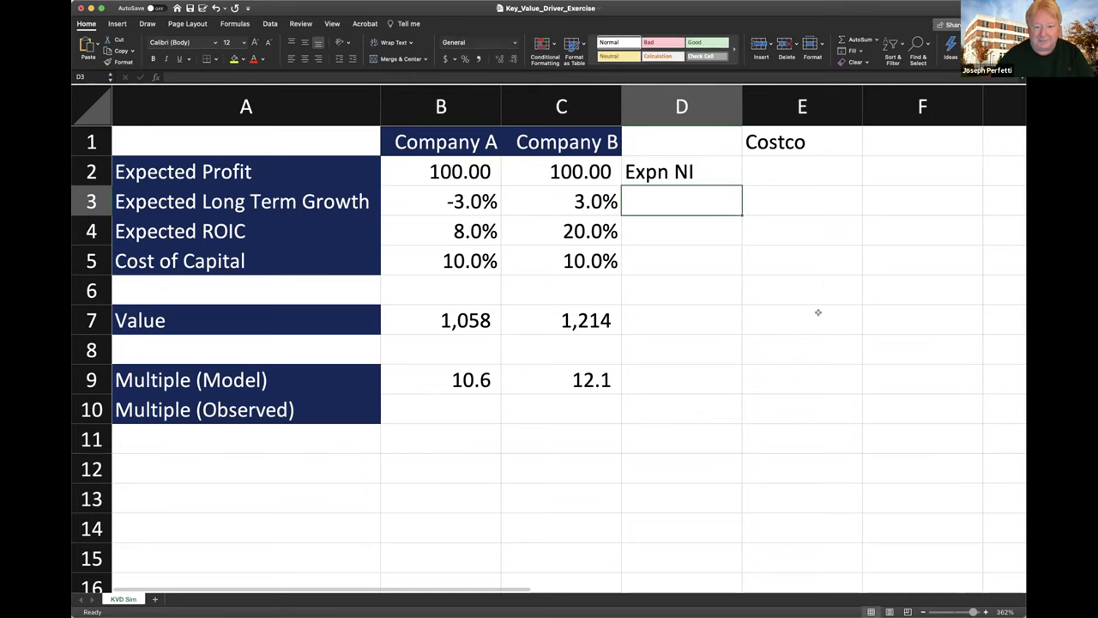
pyautogui.doubleClick(674, 172)
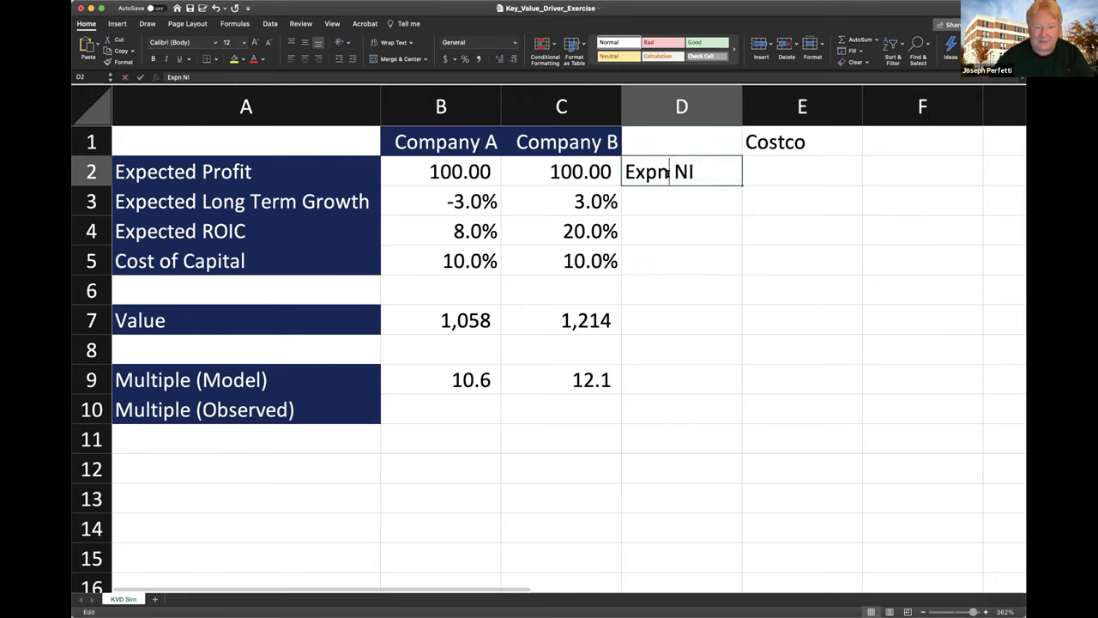
pyautogui.press('BackSpace')
pyautogui.press('Return')
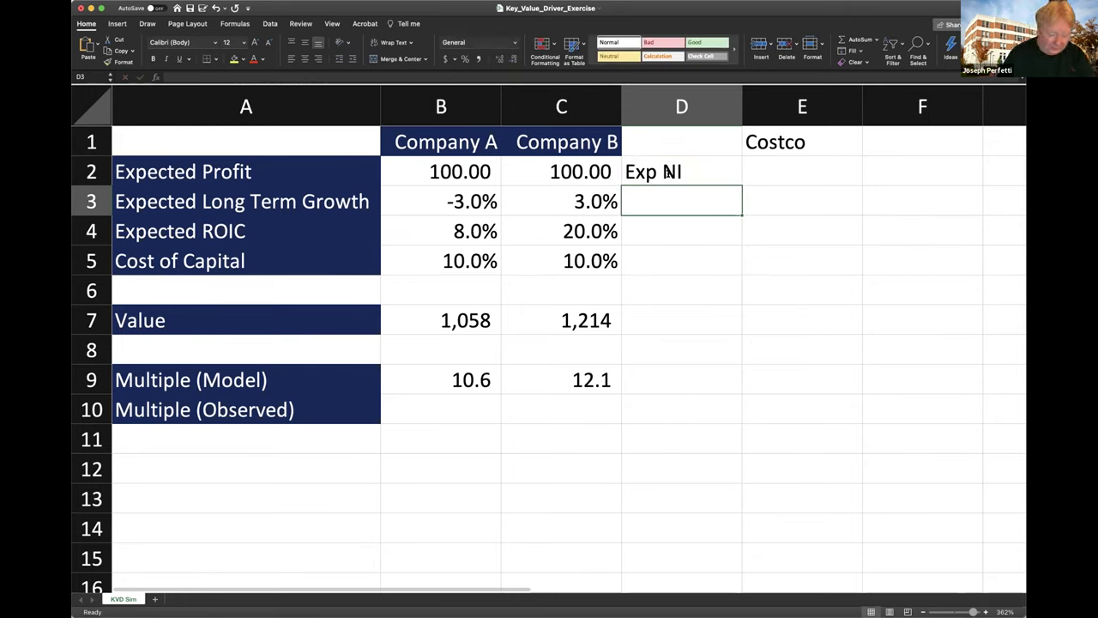
pyautogui.write('g in NI')
pyautogui.press('Return')
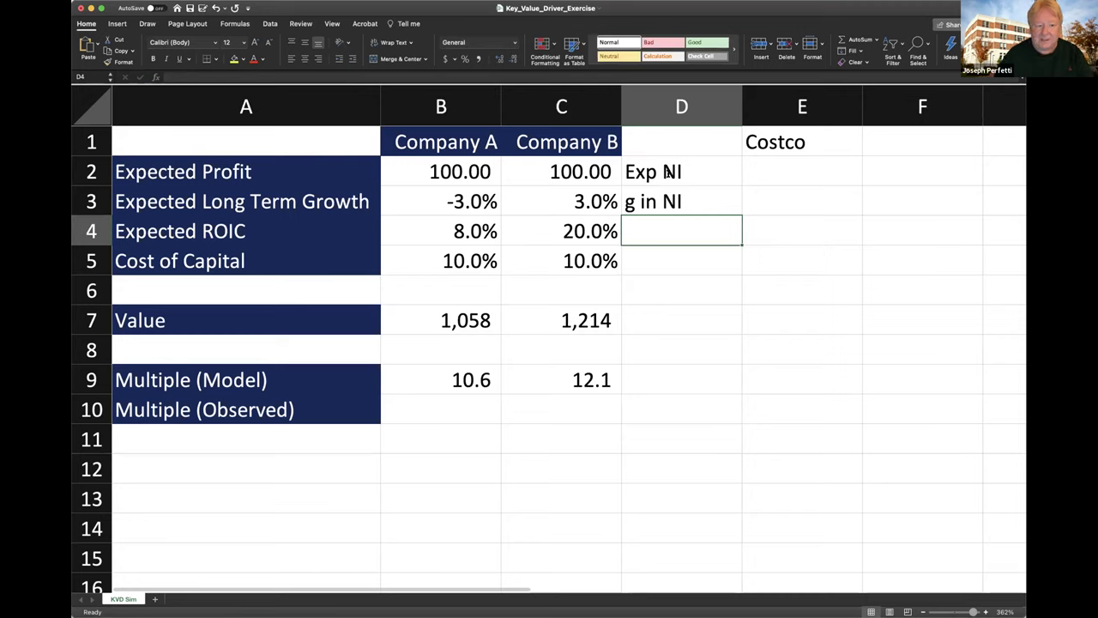
# Label cell D4 as "Exp ROE", leaving Company B's Expected ROIC at 20%.
pyautogui.write('Exp NI')
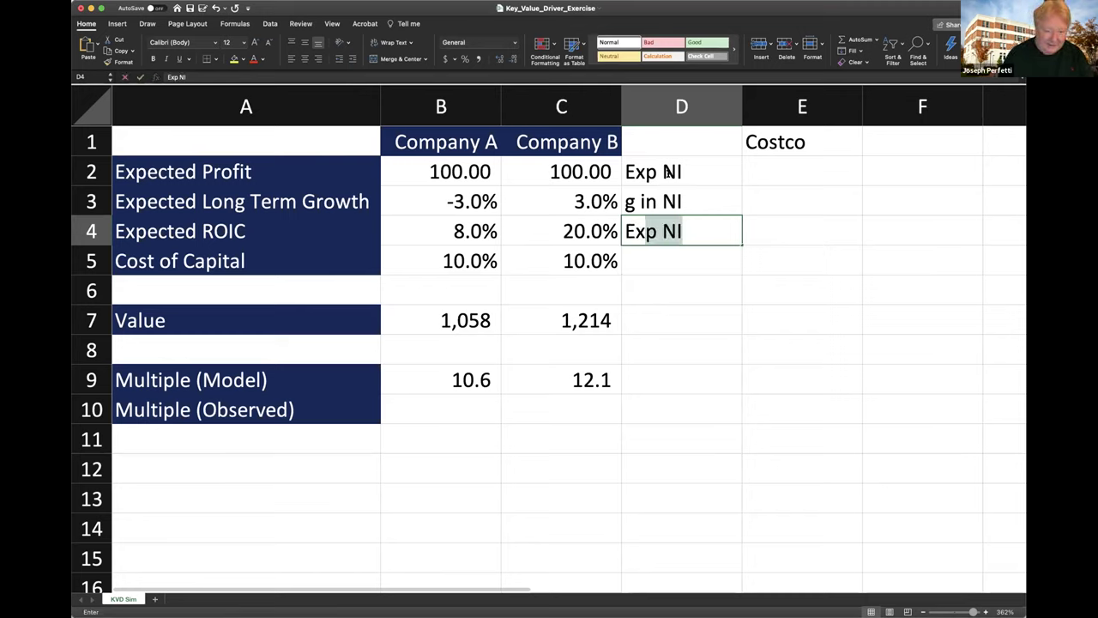
pyautogui.press('Left')
pyautogui.write('mROE')
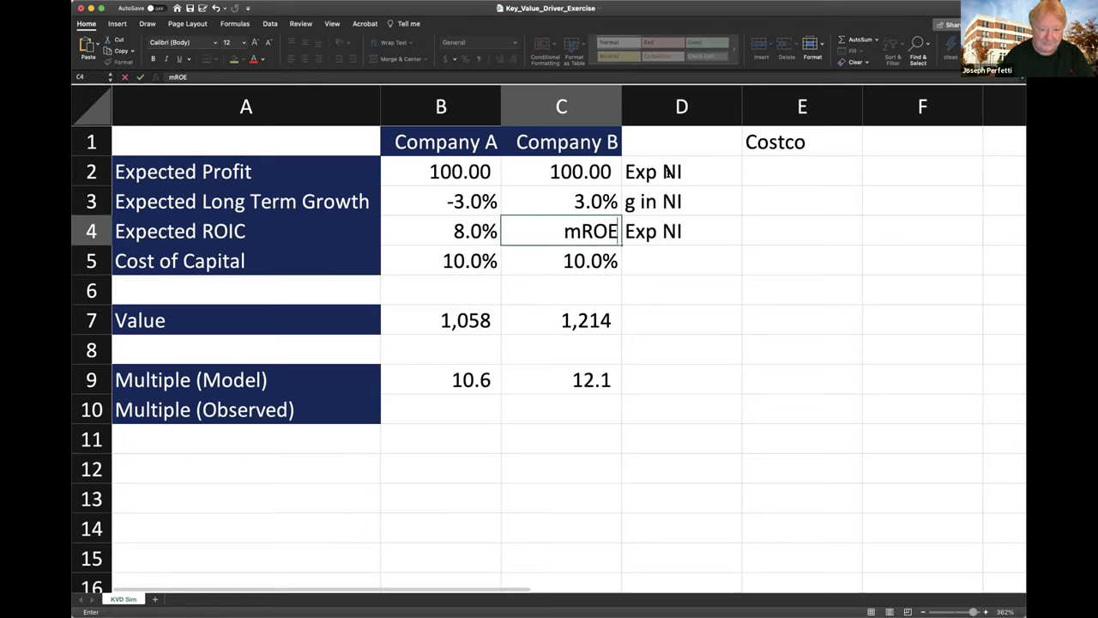
pyautogui.press('Escape')
pyautogui.click(668, 225)
pyautogui.doubleClick(703, 226)
pyautogui.press('BackSpace')
pyautogui.press('BackSpace')
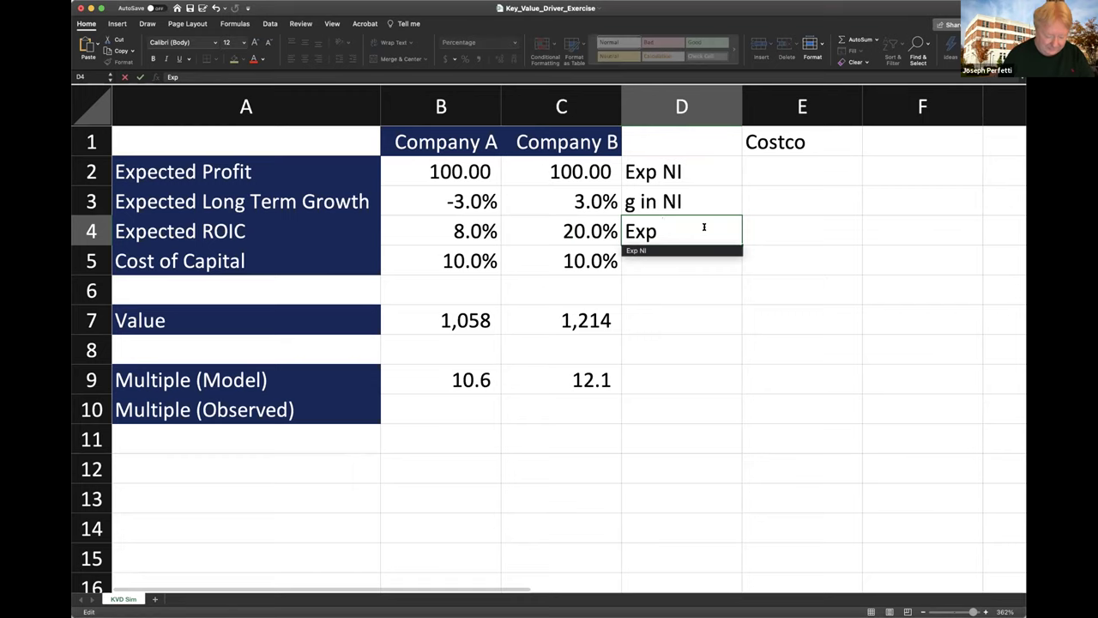
pyautogui.write('ROE')
pyautogui.press('Return')
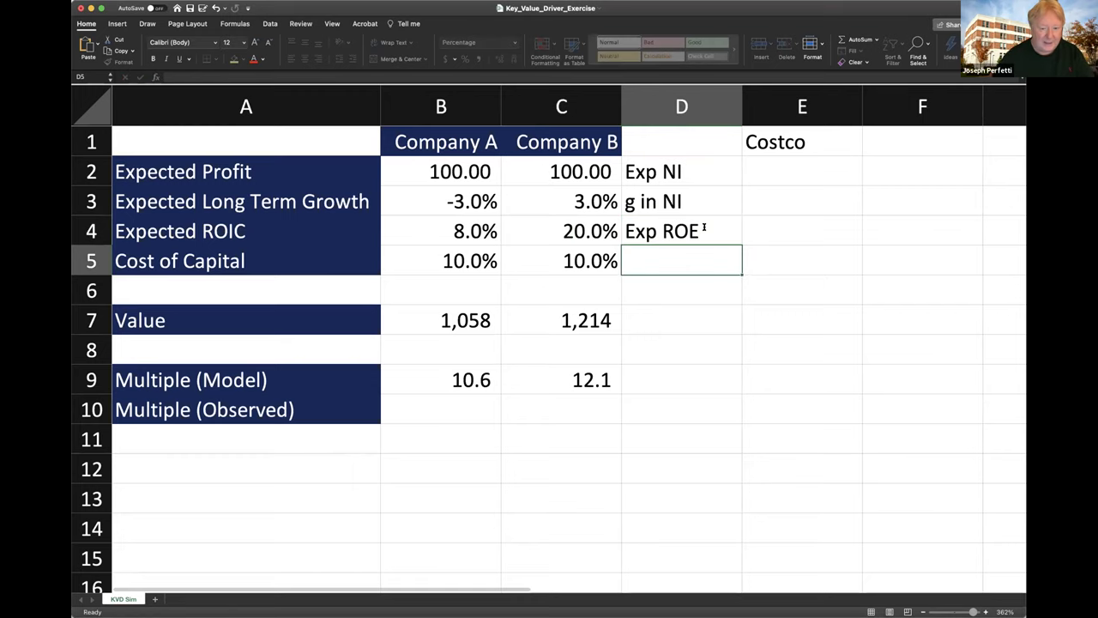
# Label cell D5 as "Cost of Equity" and widen column D to fit the text.
pyautogui.write('Cosgt')
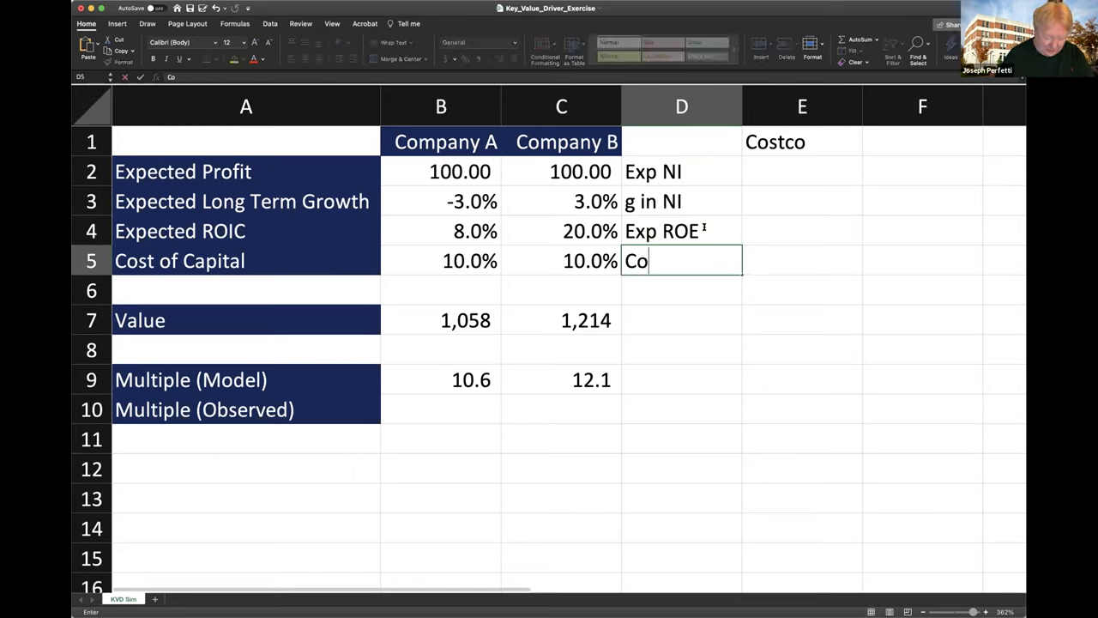
pyautogui.press('BackSpace')
pyautogui.press('BackSpace')
pyautogui.write('t of ')
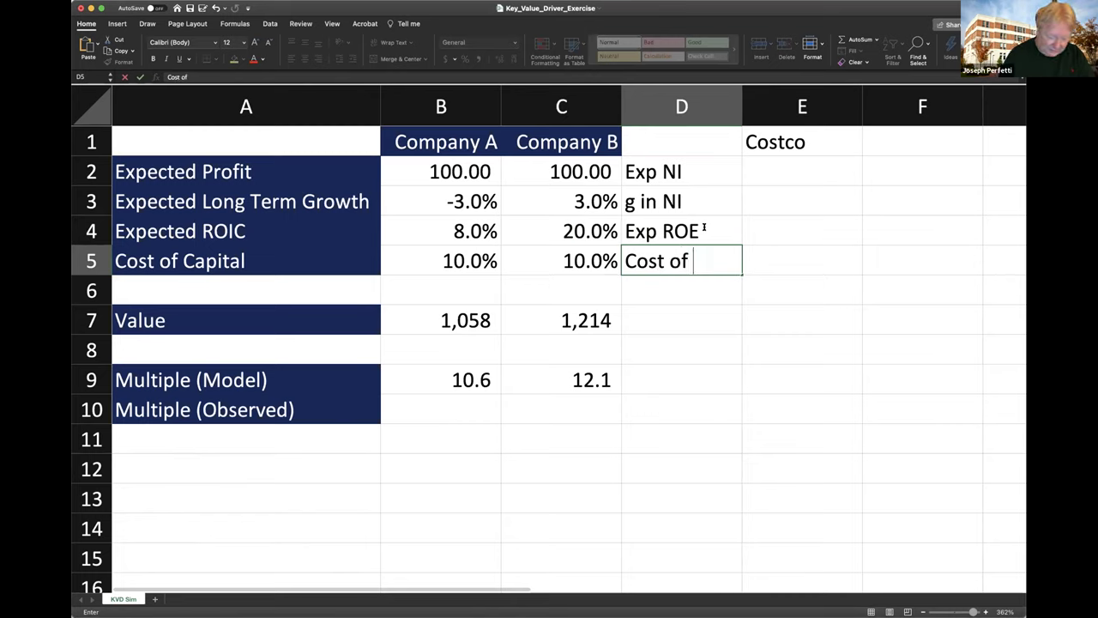
pyautogui.write('Equity')
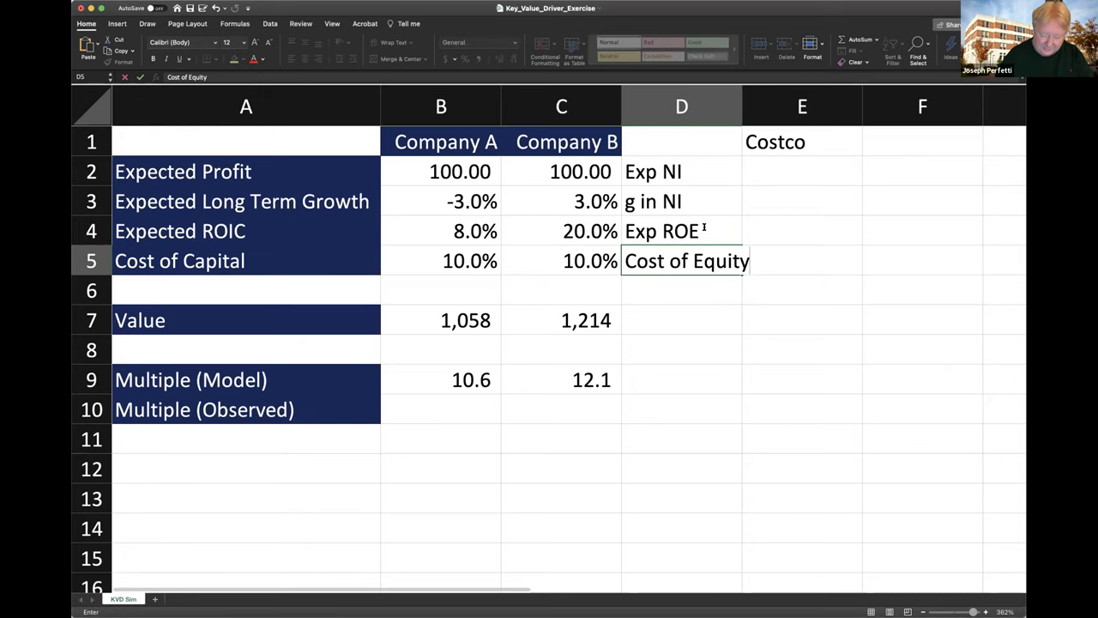
pyautogui.press('Return')
pyautogui.moveTo(740, 108); pyautogui.dragTo(753, 107)
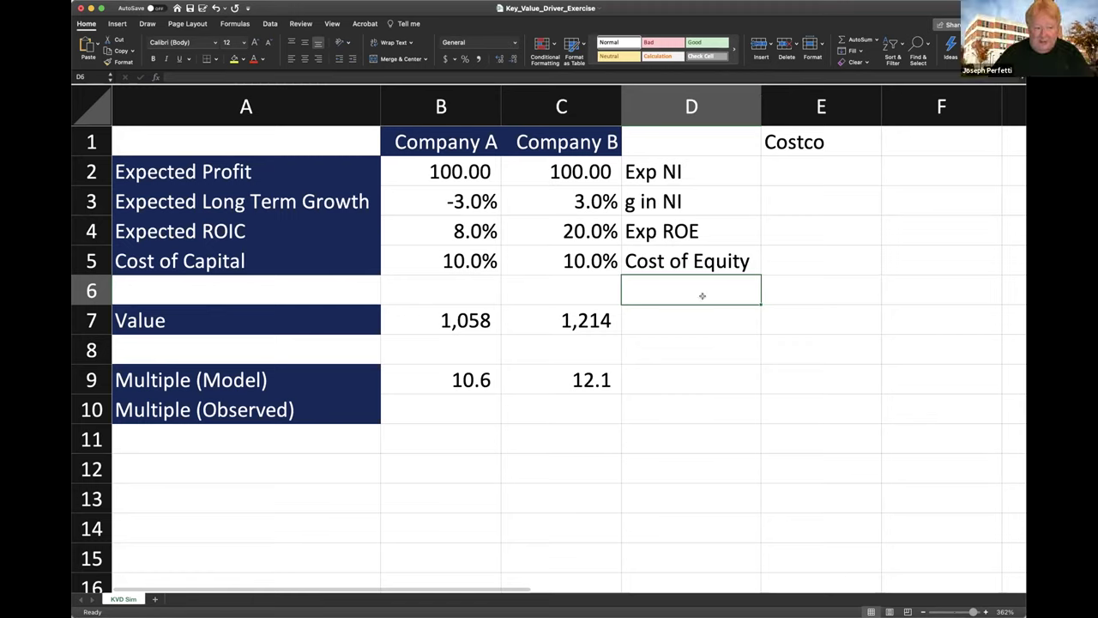
# Enter the label "P/E" in D9, on the Multiple (Model) row.
pyautogui.click(687, 378)
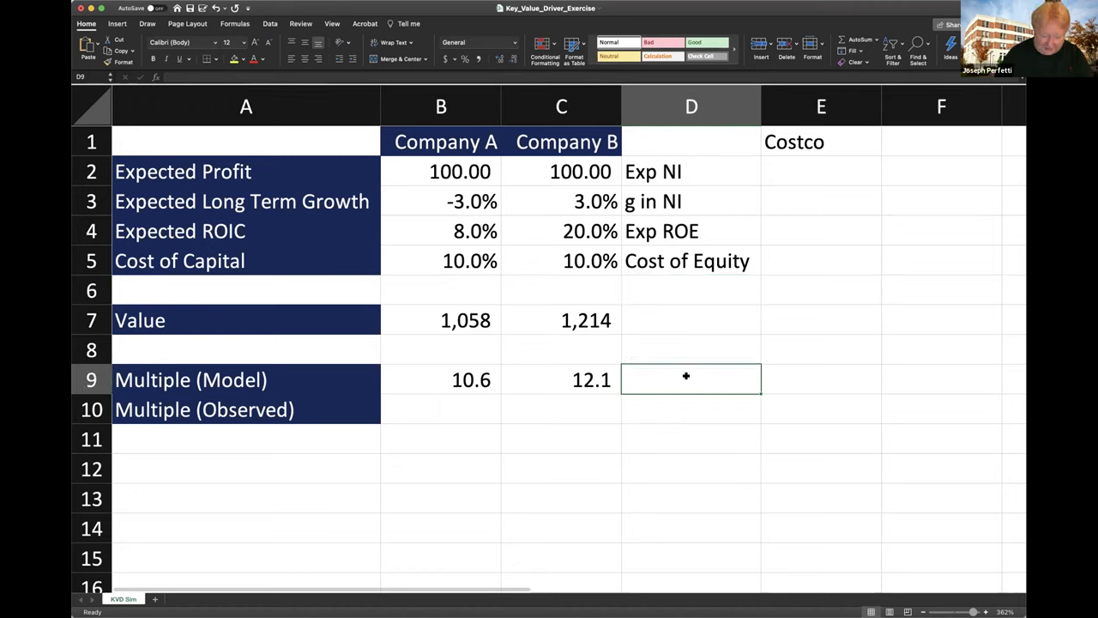
pyautogui.write('P/E')
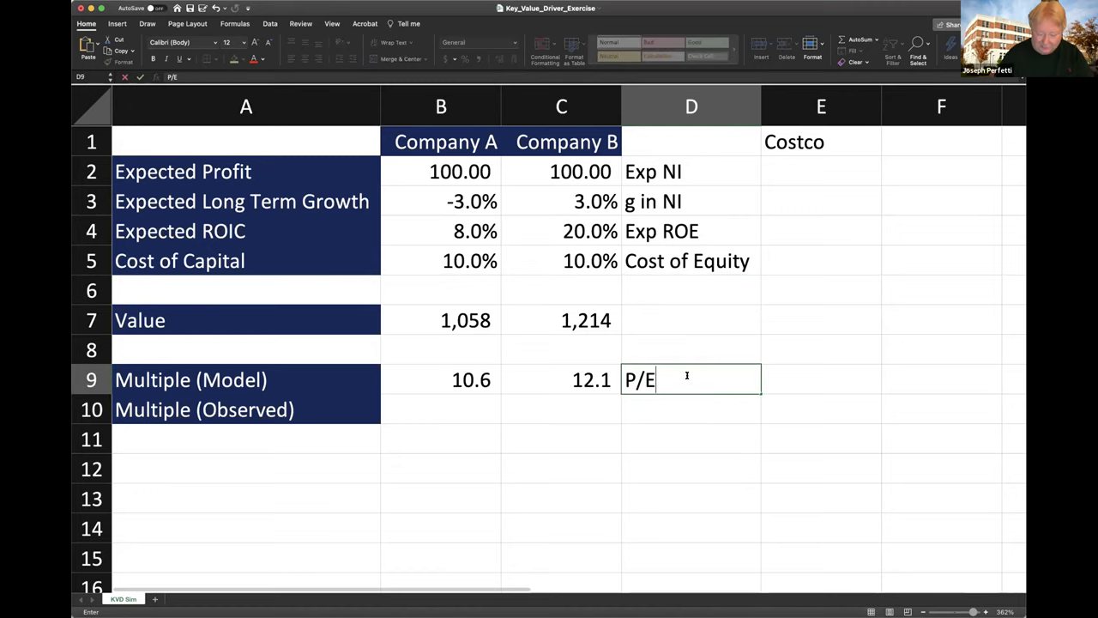
pyautogui.press('Return')
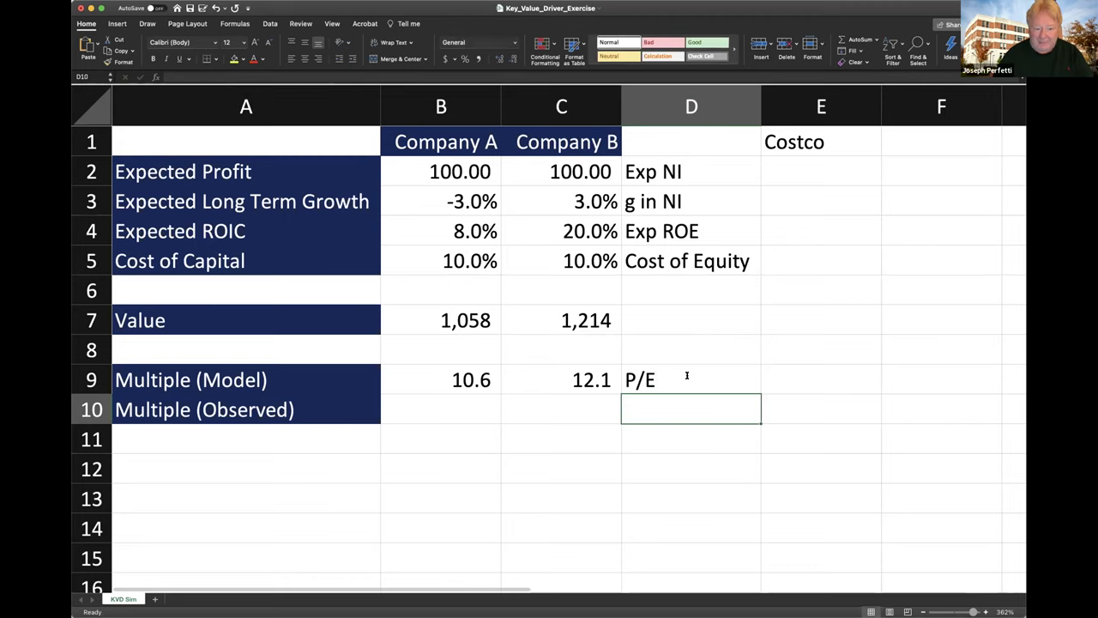
# Enter the label "Market Cap" in D7, on the Value row.
pyautogui.press('Up')
pyautogui.press('Up')
pyautogui.press('Up')
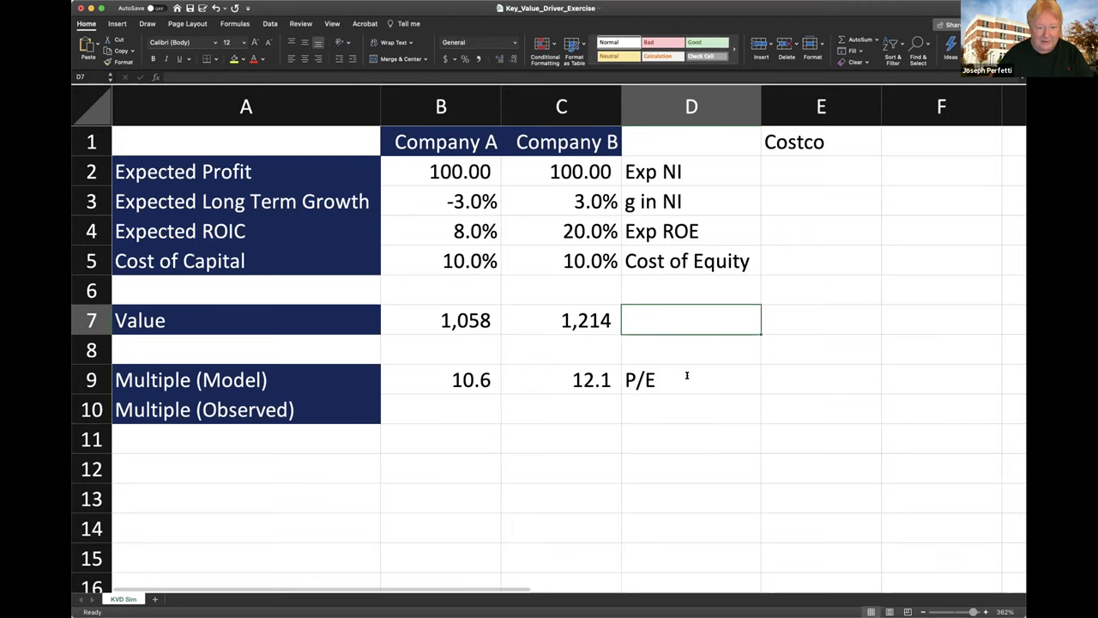
pyautogui.press('Up')
pyautogui.press('Down')
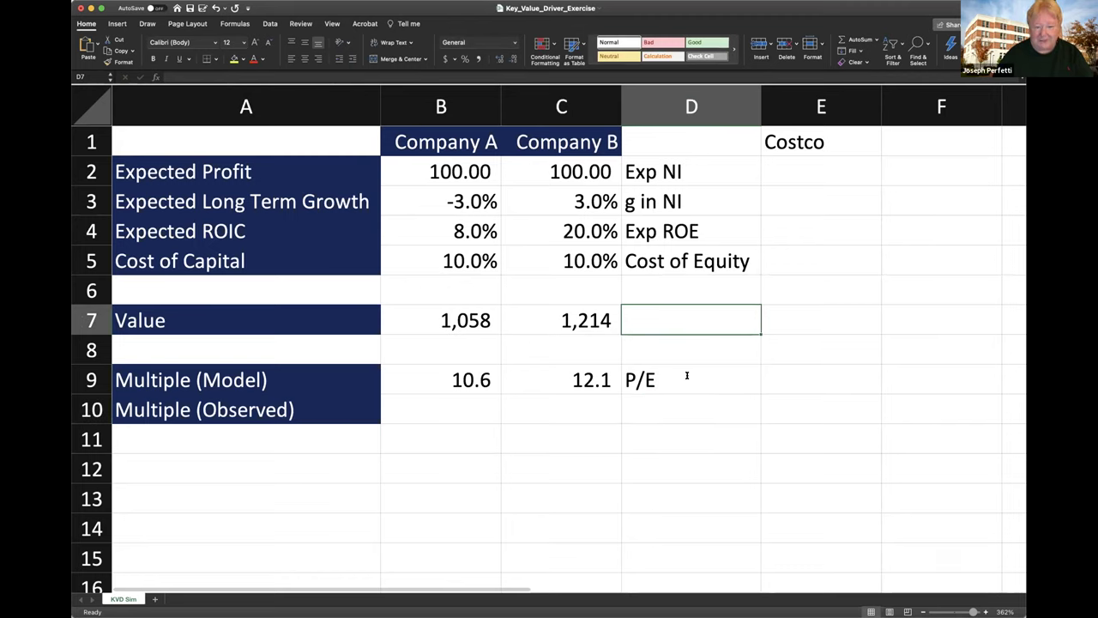
pyautogui.write('Mar')
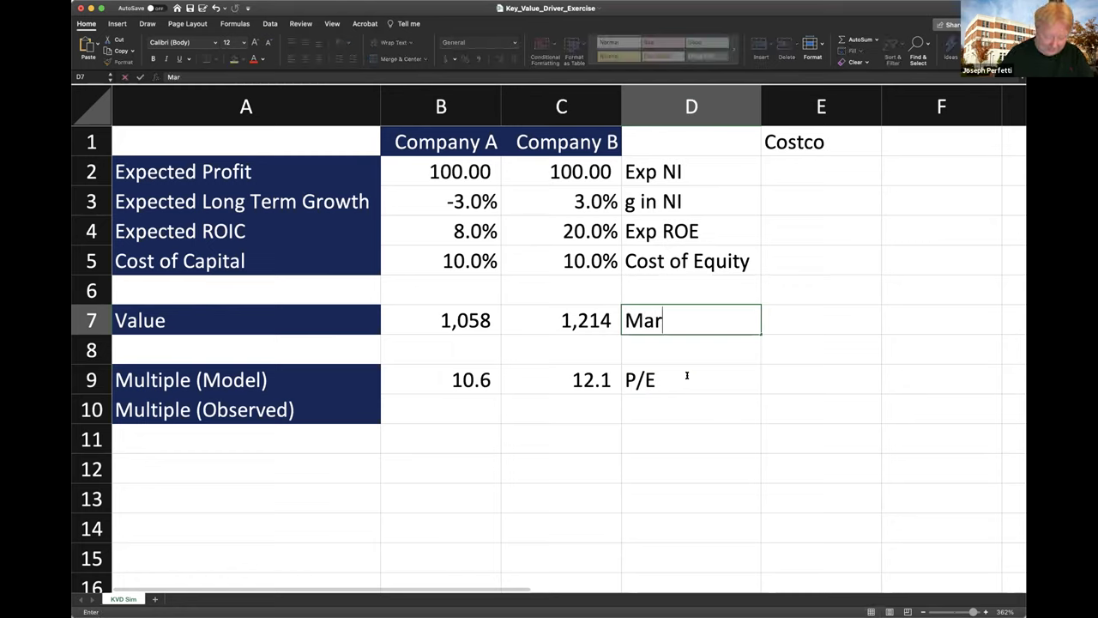
pyautogui.write('ket Cap')
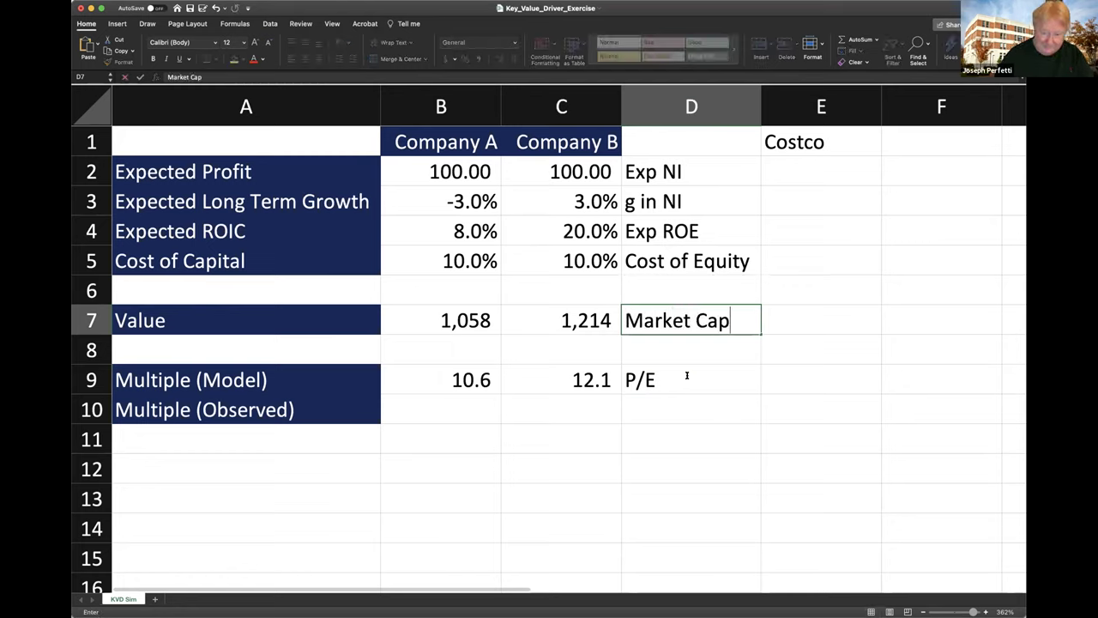
pyautogui.press('Return')
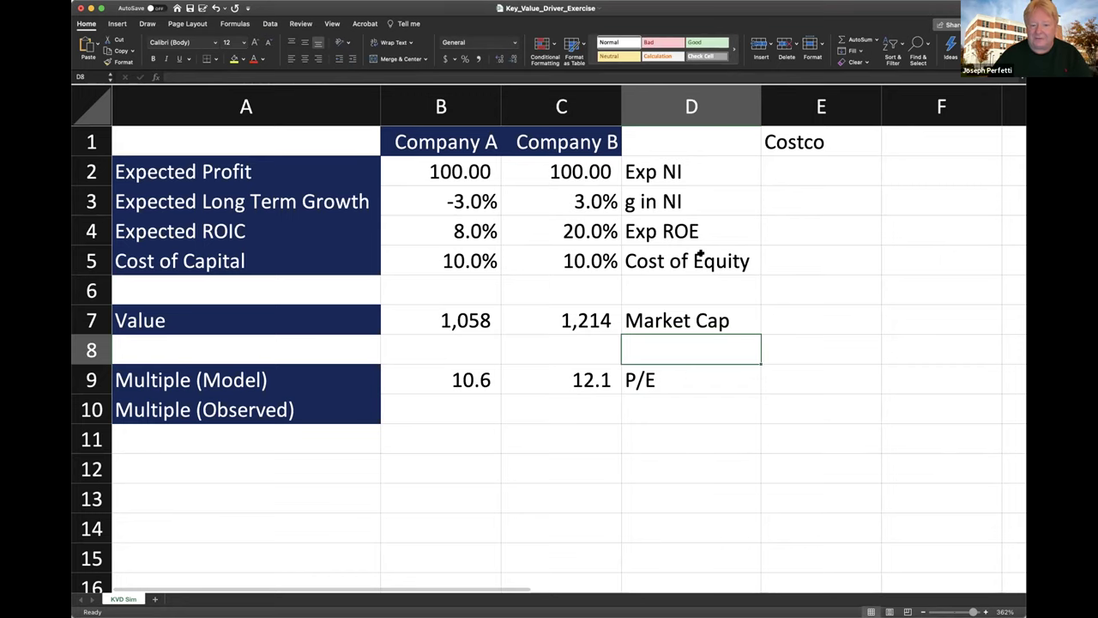
# Switch to Bloomberg, search for COSTCO and load COST US Equity, Costco Wholesale Corp (U.S.).
pyautogui.click(701, 103)
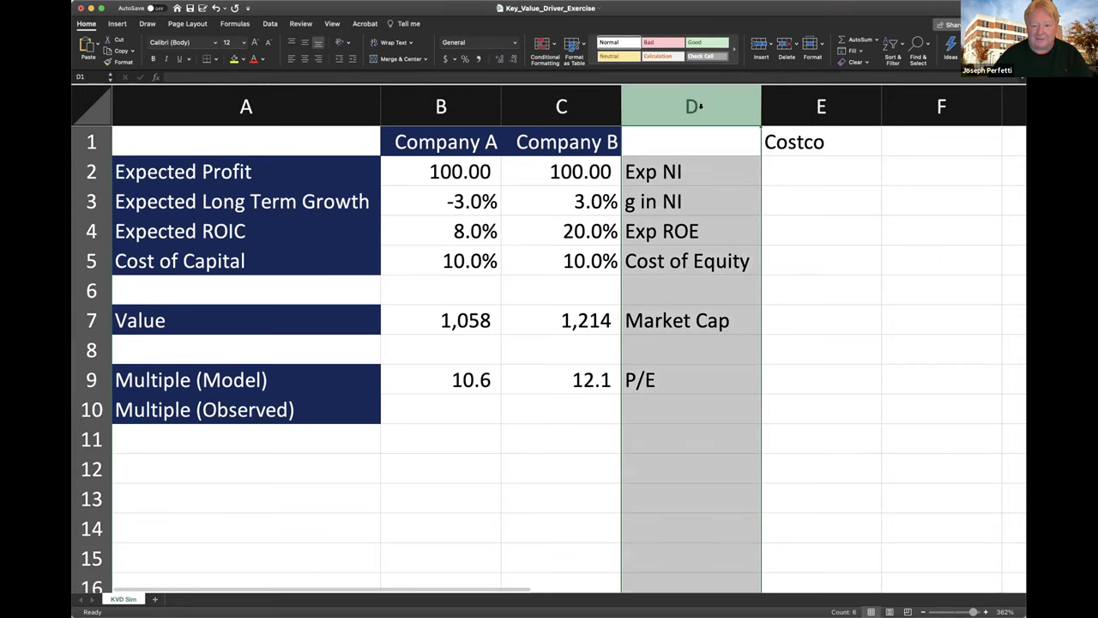
pyautogui.click(802, 174)
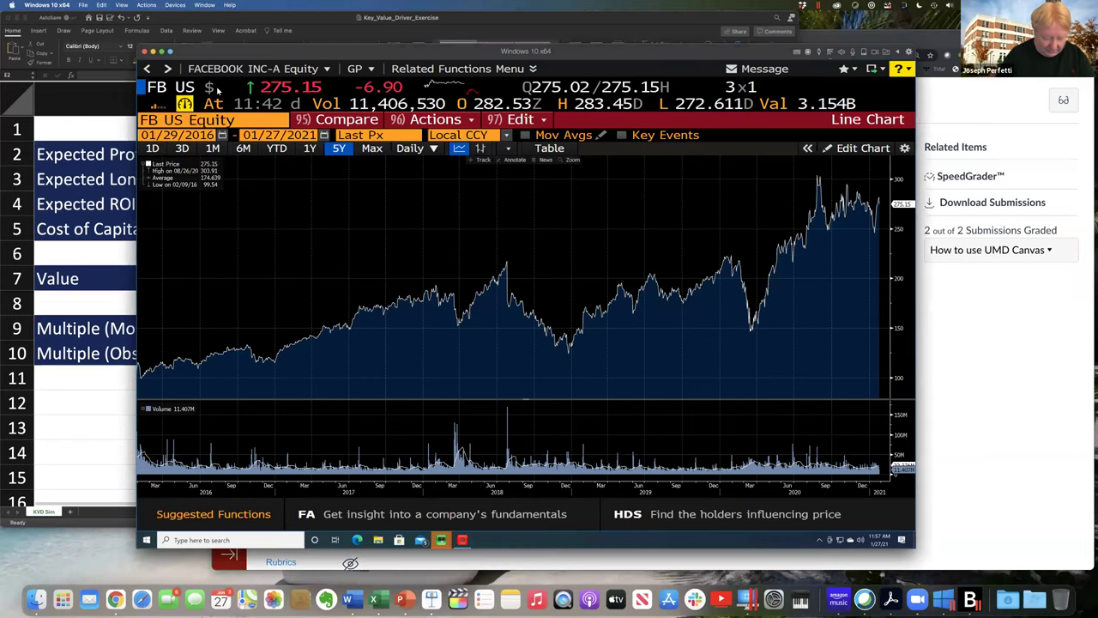
pyautogui.write('CO')
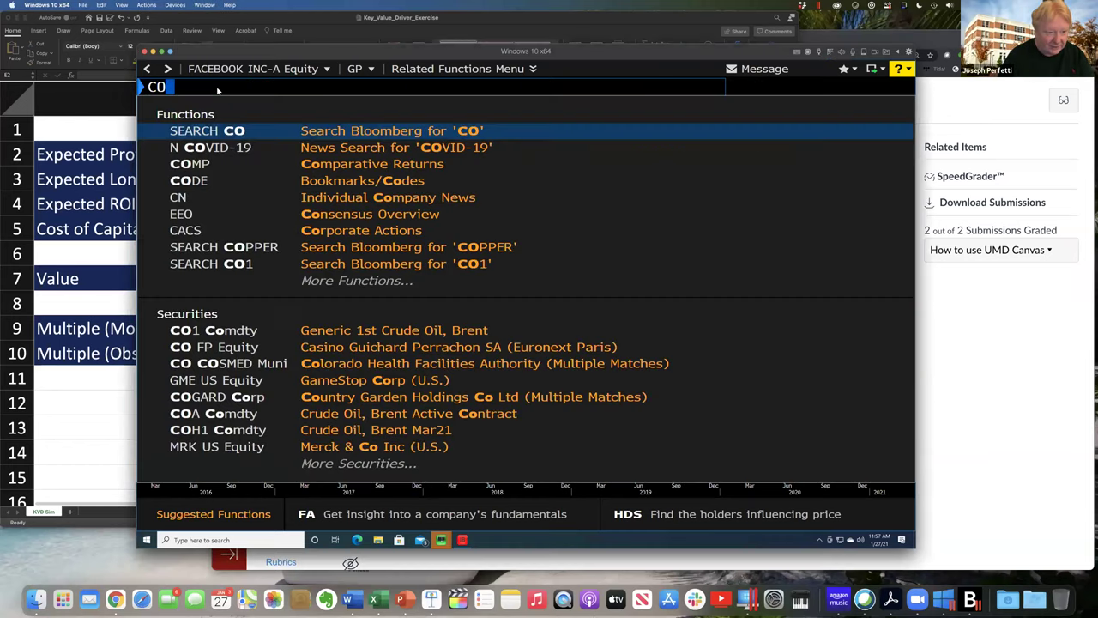
pyautogui.write('STCO')
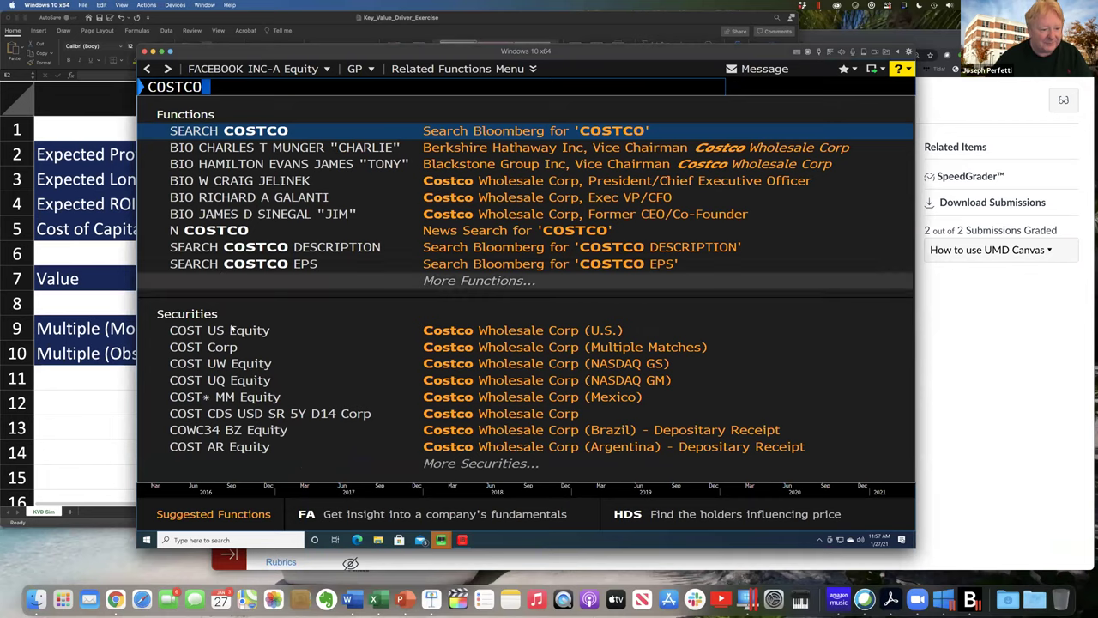
pyautogui.click(232, 329)
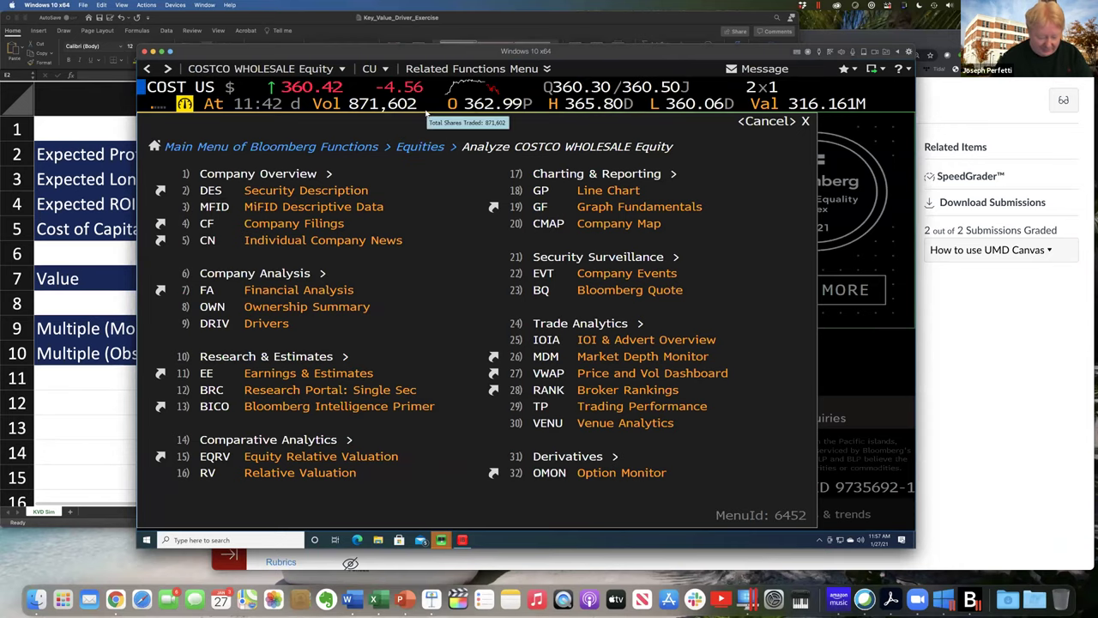
# Open the EEO Consensus Overview for Costco and review the FY 2022 net income estimate.
pyautogui.write('EEO')
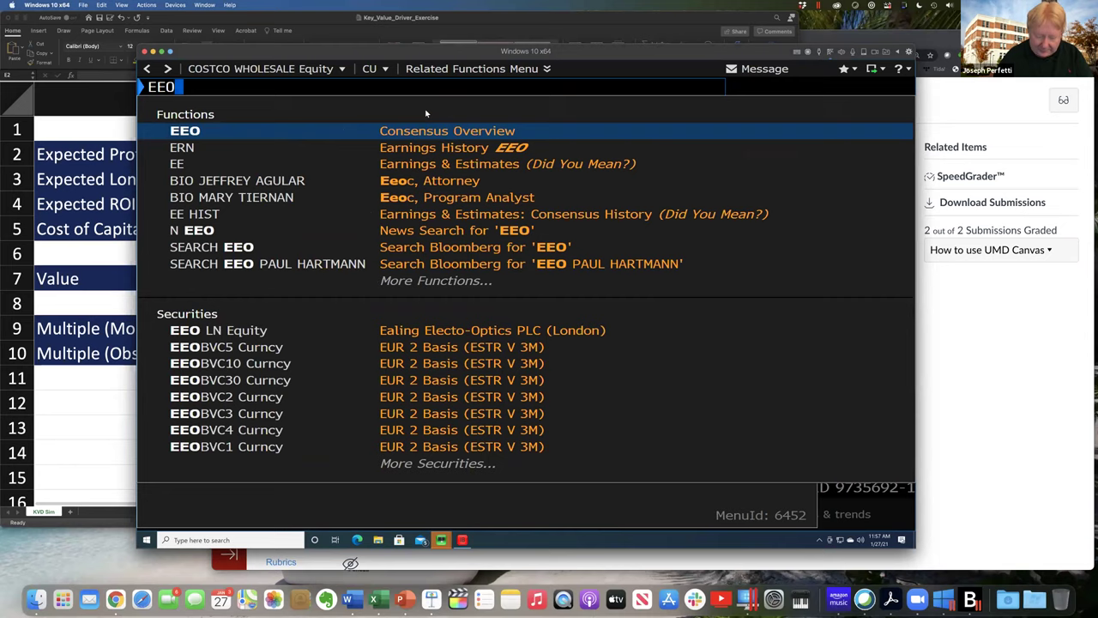
pyautogui.press('Return')
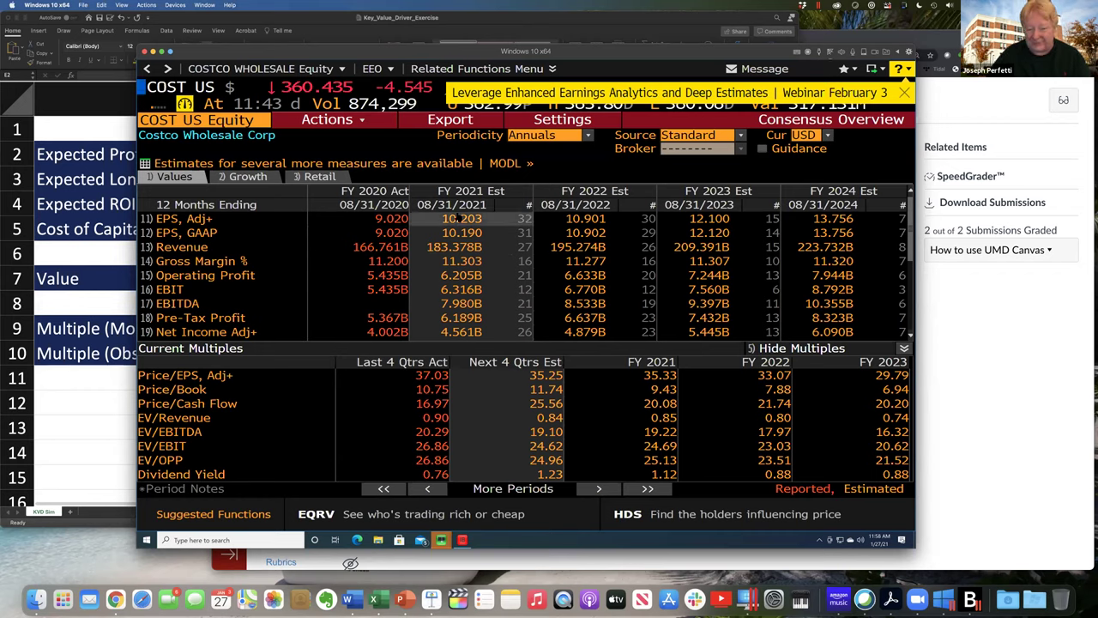
pyautogui.moveTo(459, 219)
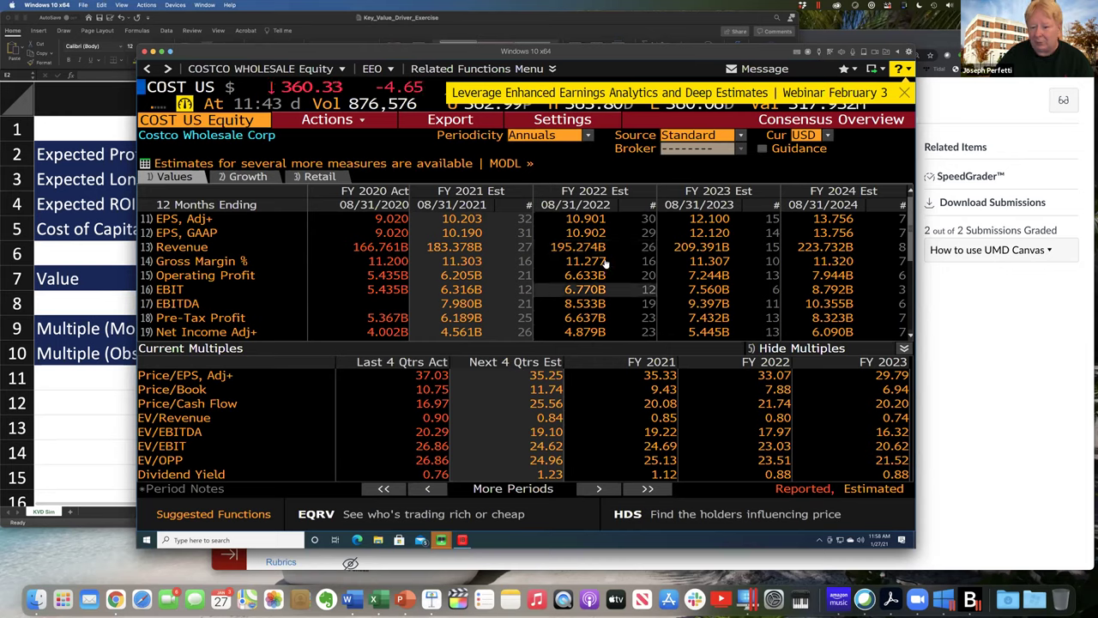
pyautogui.moveTo(606, 280)
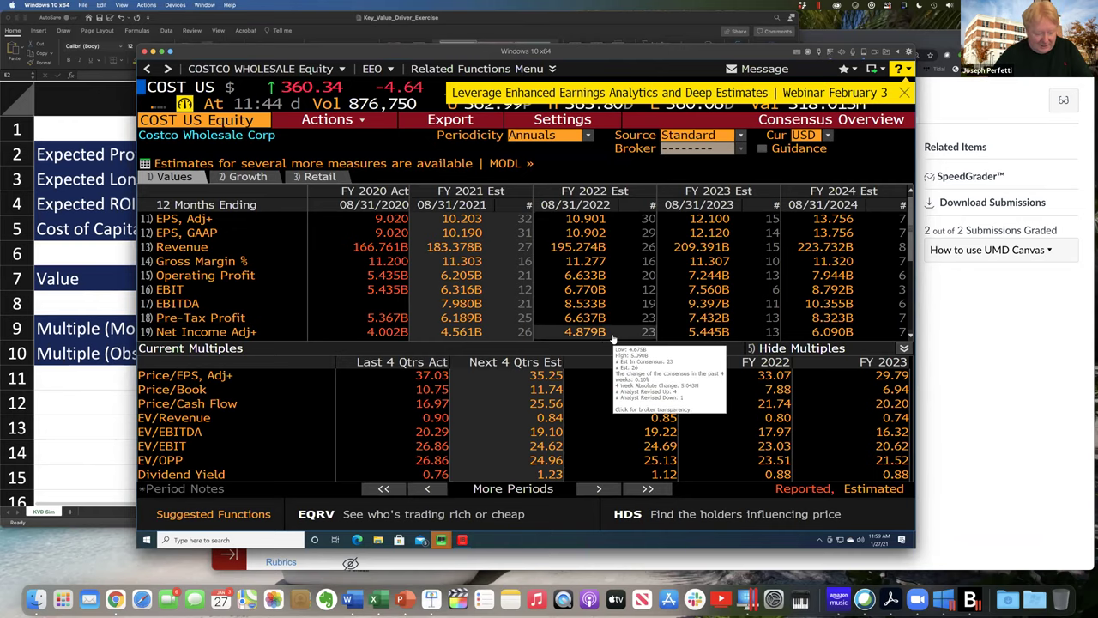
# Switch to Excel and enter 4879 as Costco's Exp NI in E2.
pyautogui.click(94, 414)
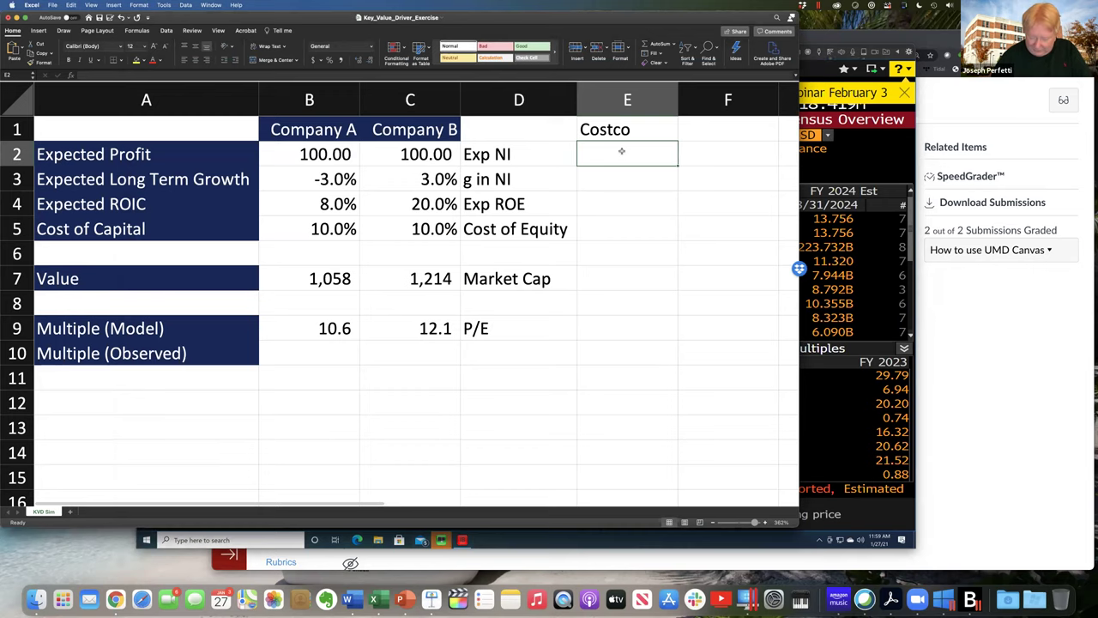
pyautogui.write('4879')
pyautogui.press('Return')
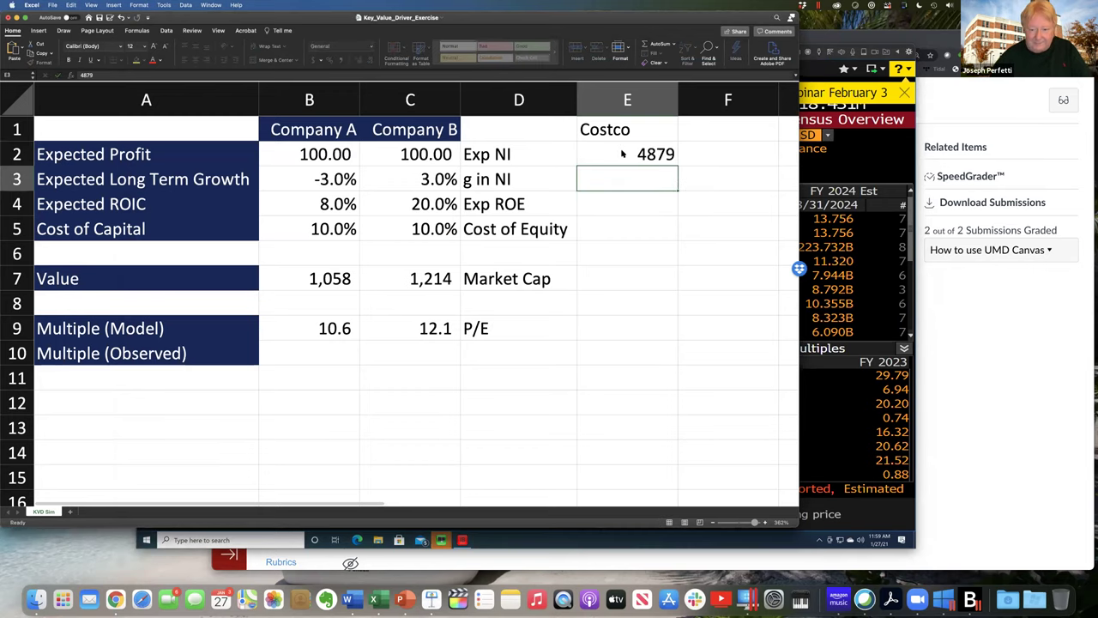
# Switch to Bloomberg, collapse the Current Multiples section and review the Return on Equity % estimates through FY 2024.
pyautogui.press('super+Tab')
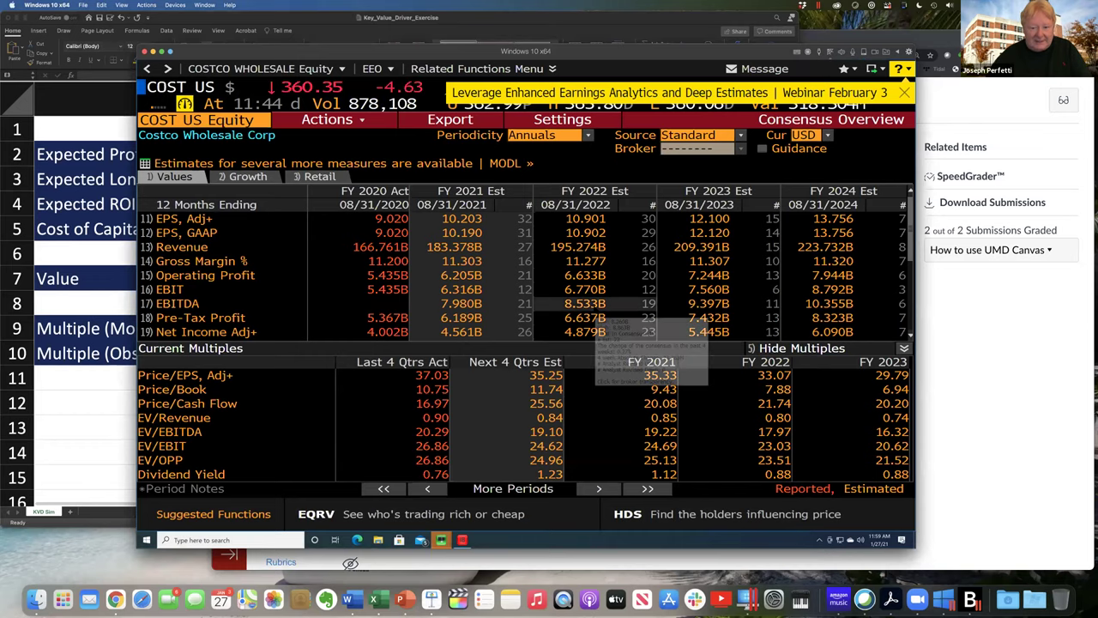
pyautogui.press('super+Tab')
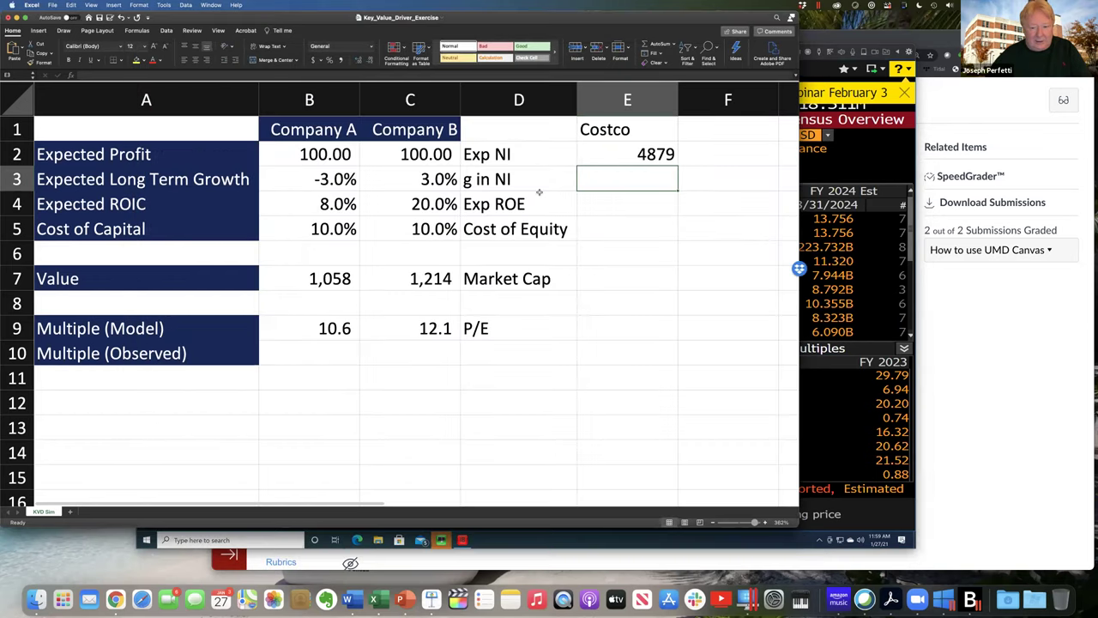
pyautogui.press('super+Tab')
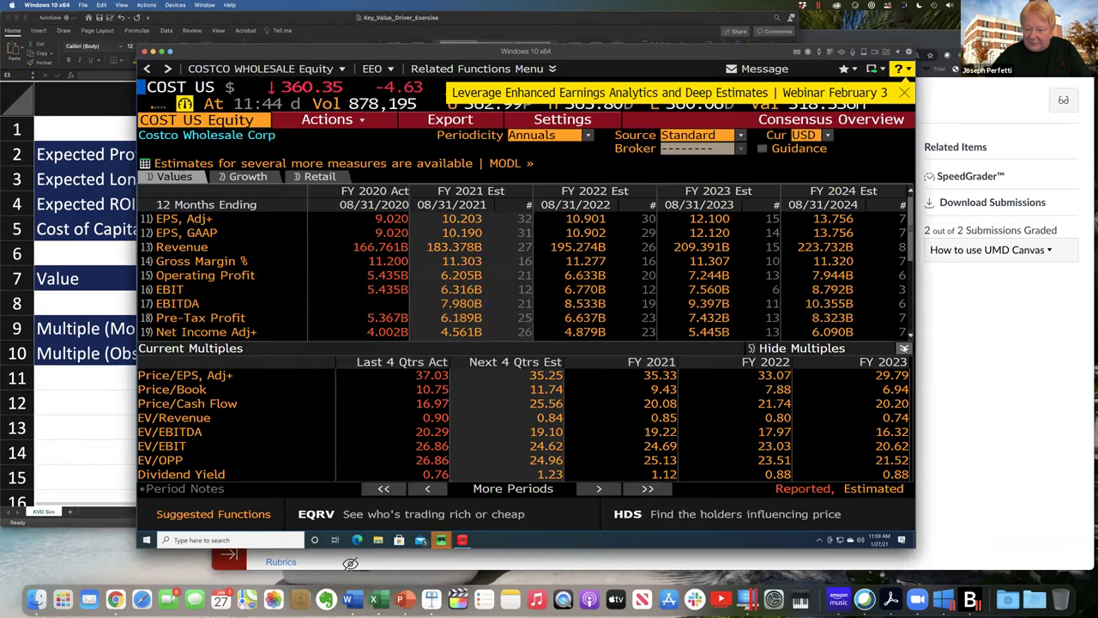
pyautogui.click(903, 349)
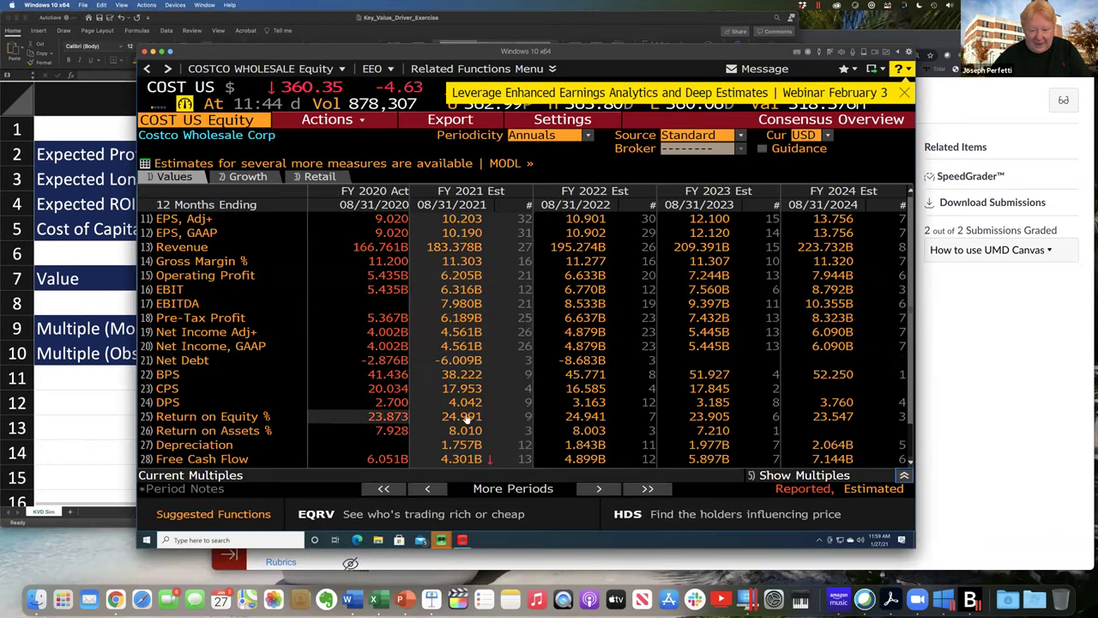
pyautogui.moveTo(805, 409)
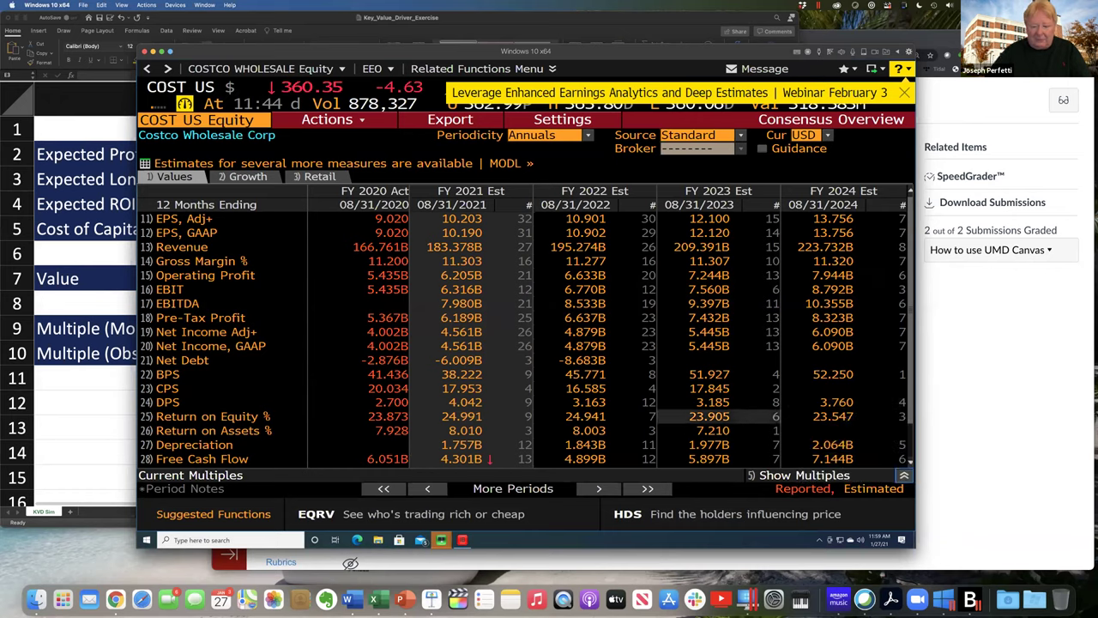
pyautogui.moveTo(870, 423)
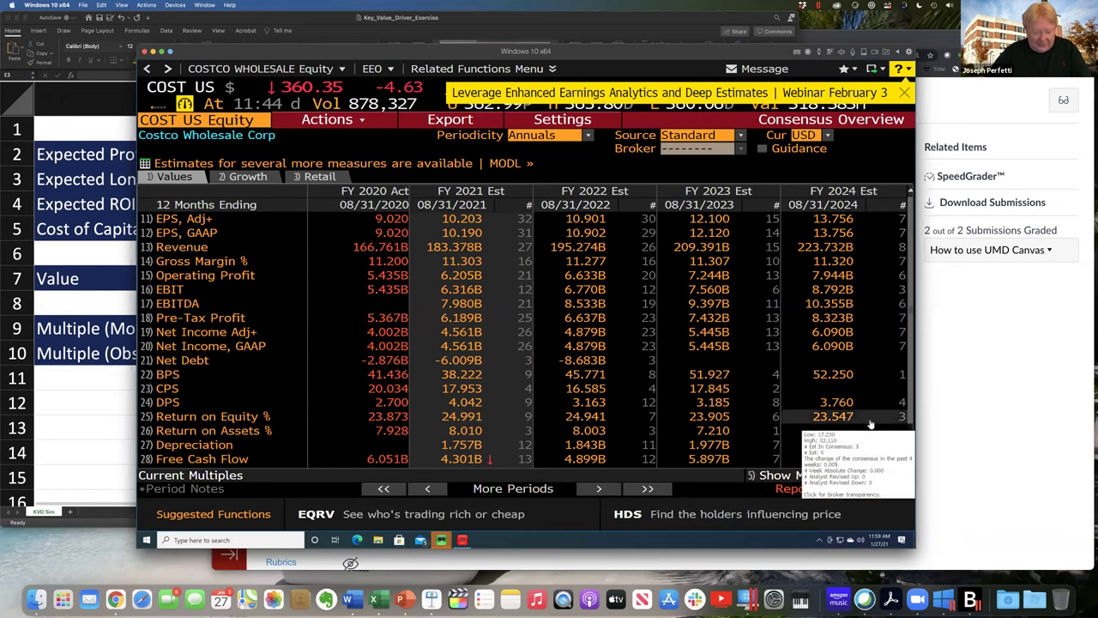
# Switch to Excel and enter 24% as Costco's Exp ROE in E4.
pyautogui.press('super+Tab')
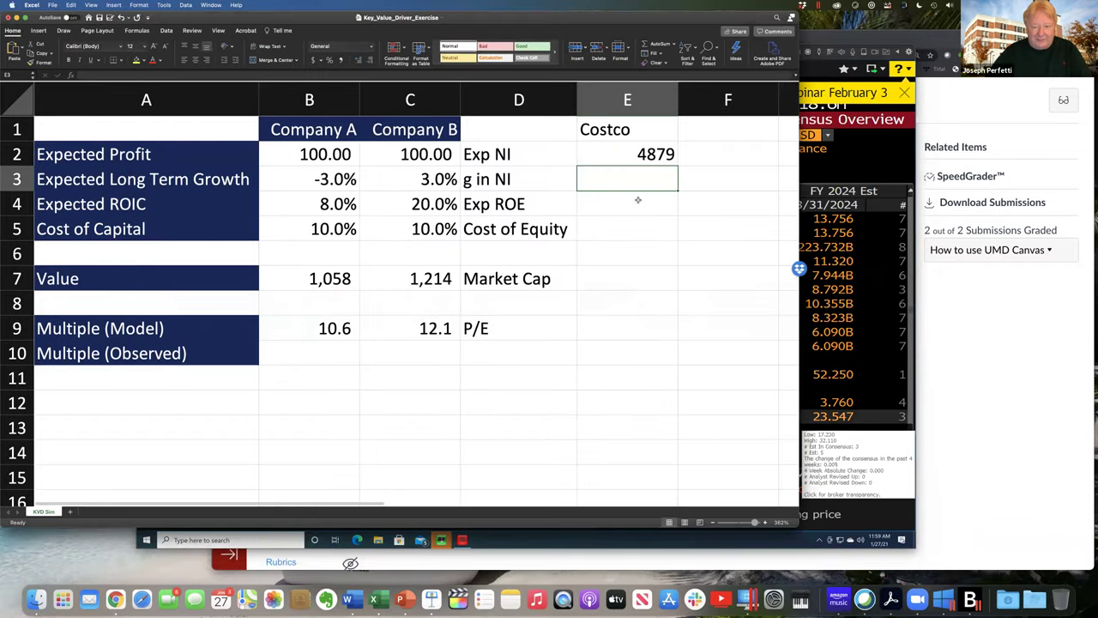
pyautogui.click(637, 200)
pyautogui.write('24')
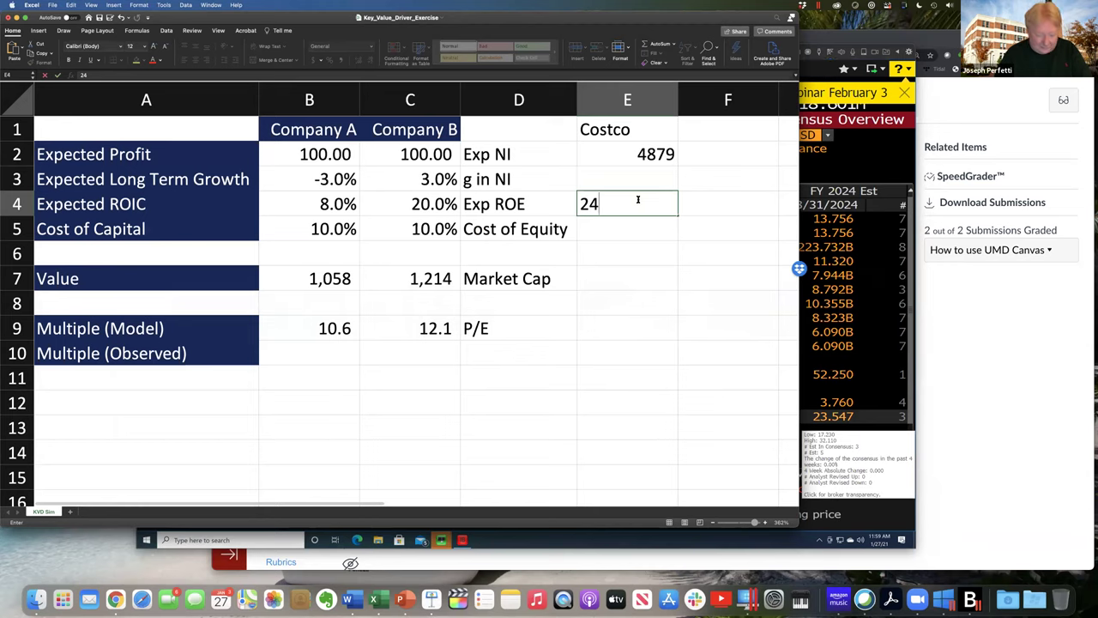
pyautogui.write('%')
pyautogui.press('Return')
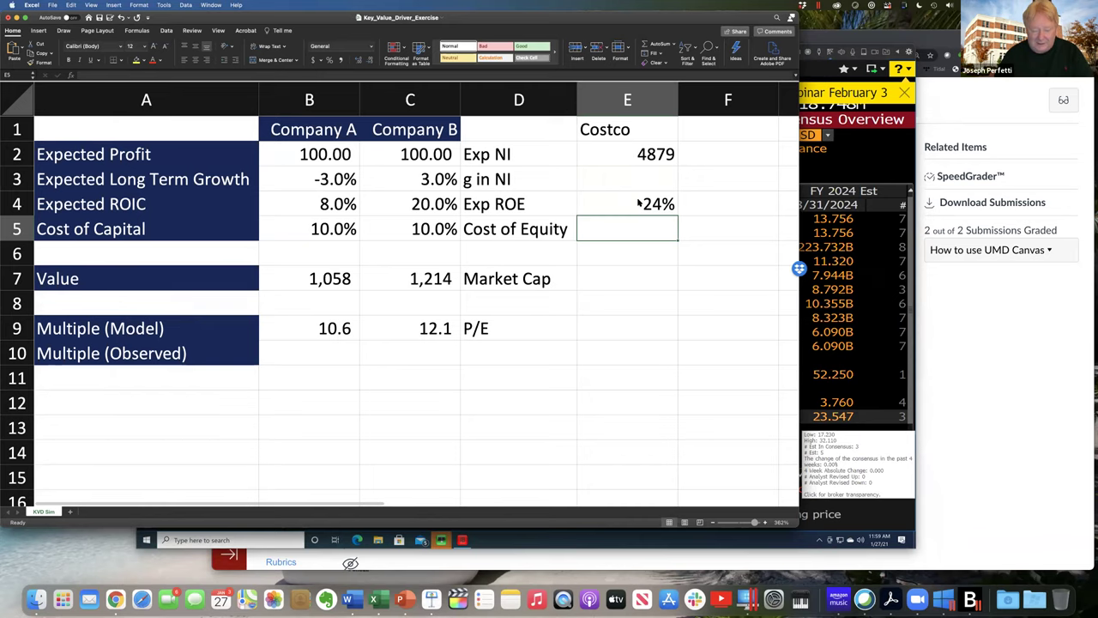
# Switch to Bloomberg and open the WACC function for Costco to read its cost of equity.
pyautogui.press('super+Tab')
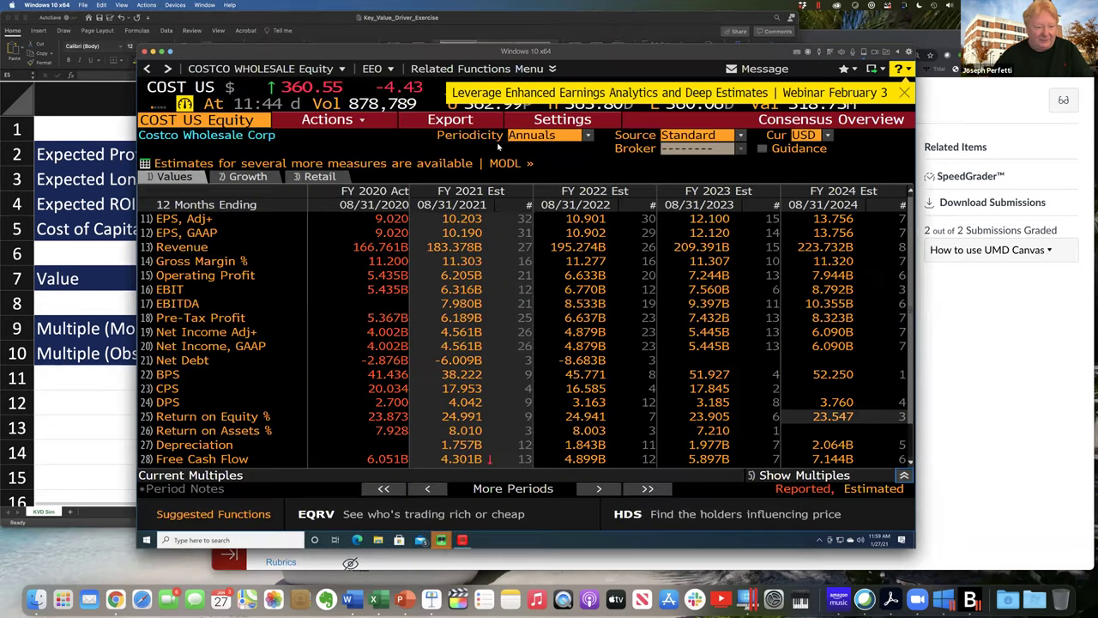
pyautogui.click(191, 86)
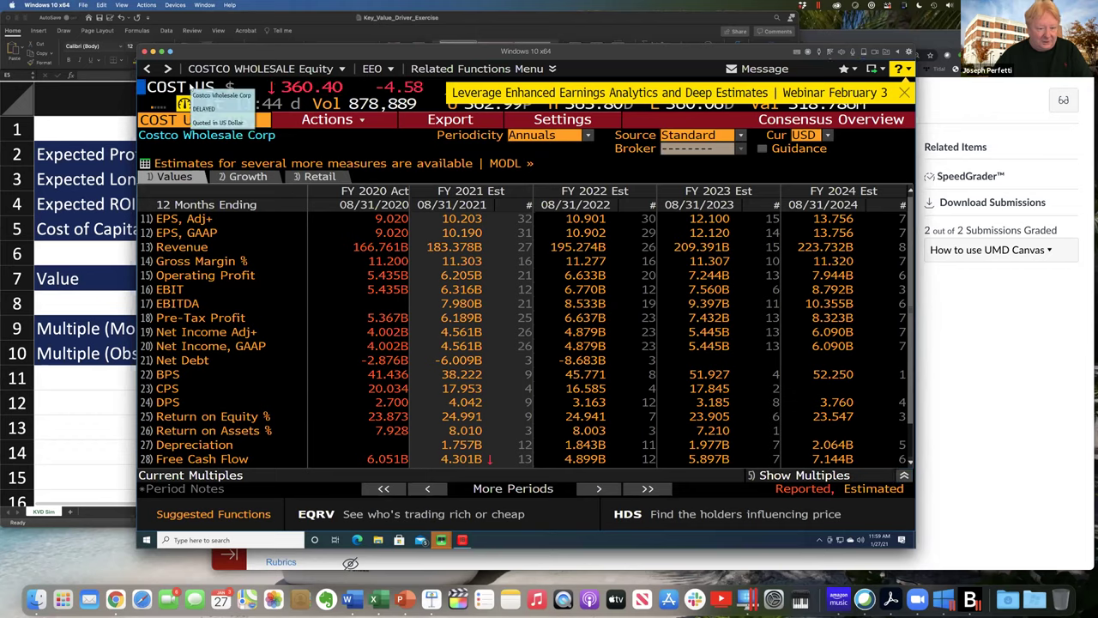
pyautogui.write('WACC')
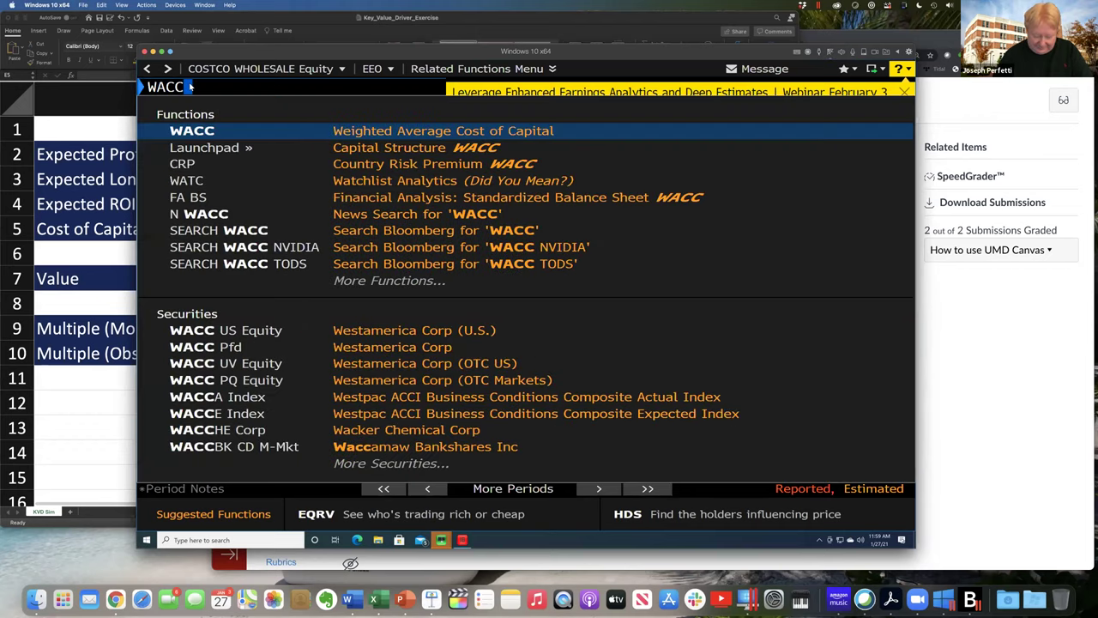
pyautogui.press('Return')
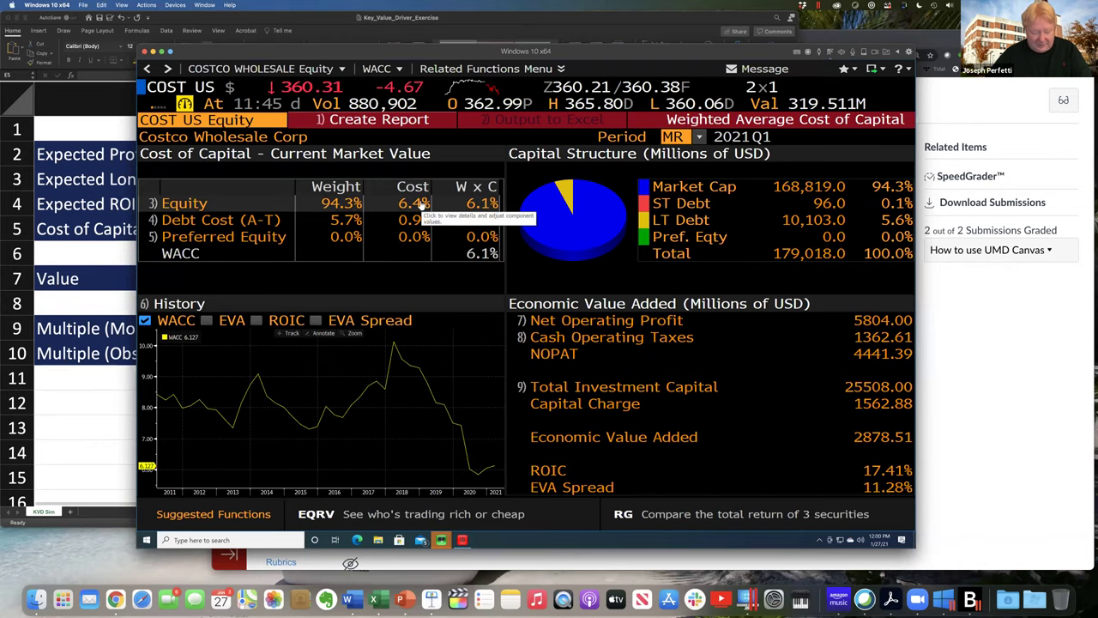
# Switch to Excel and enter 6.40% as Costco's Cost of Equity in E5.
pyautogui.press('super+Tab')
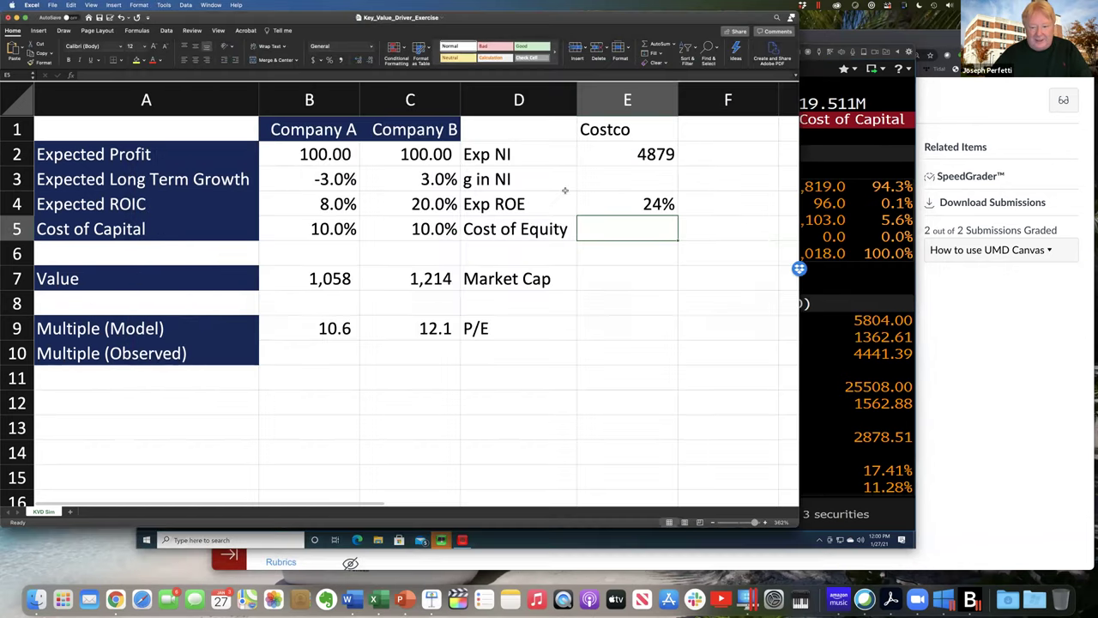
pyautogui.write('6.4')
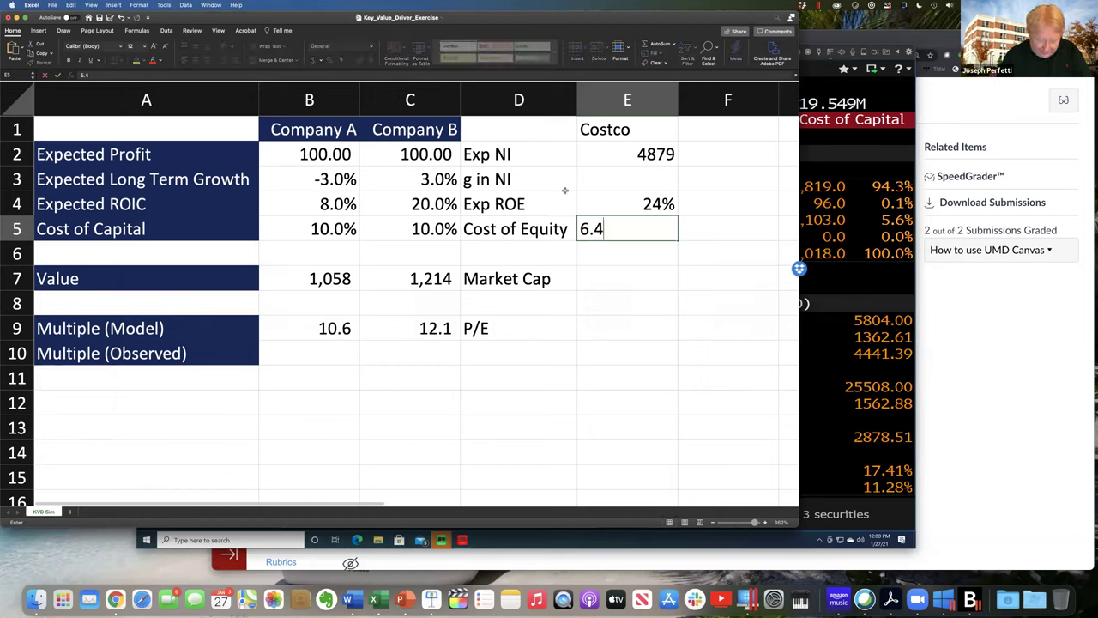
pyautogui.write('0%')
pyautogui.press('Return')
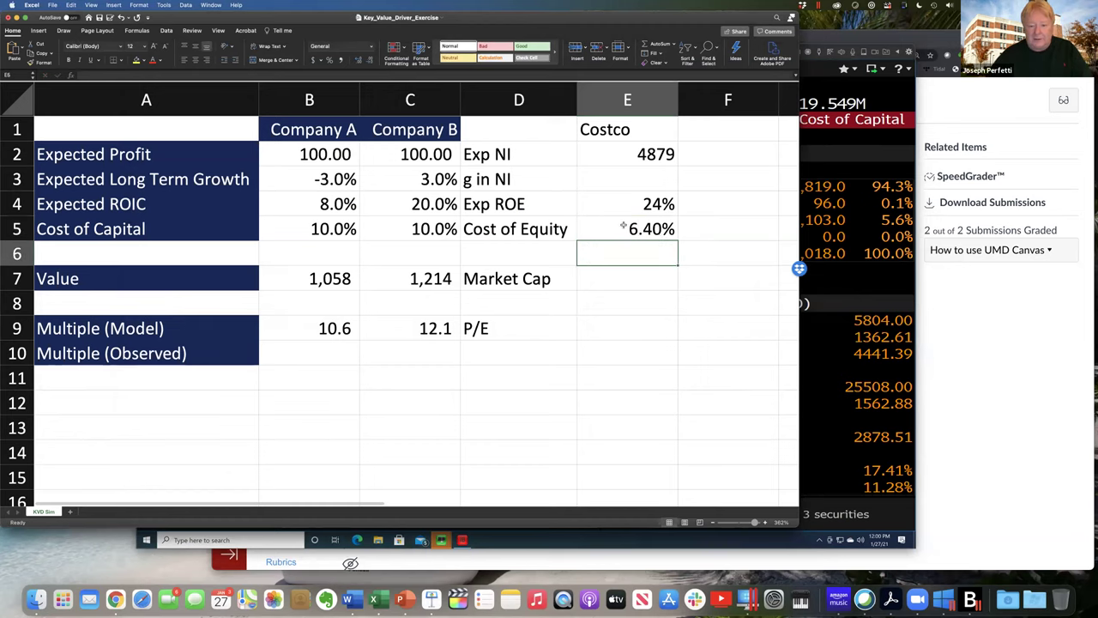
# Copy Company B's value and multiple formulas from C7:C9 into the Costco column at E7:E9.
pyautogui.click(409, 285)
pyautogui.keyDown('shift'); pyautogui.click(415, 325); pyautogui.keyUp('shift')
pyautogui.press('super+c')
pyautogui.click(633, 278)
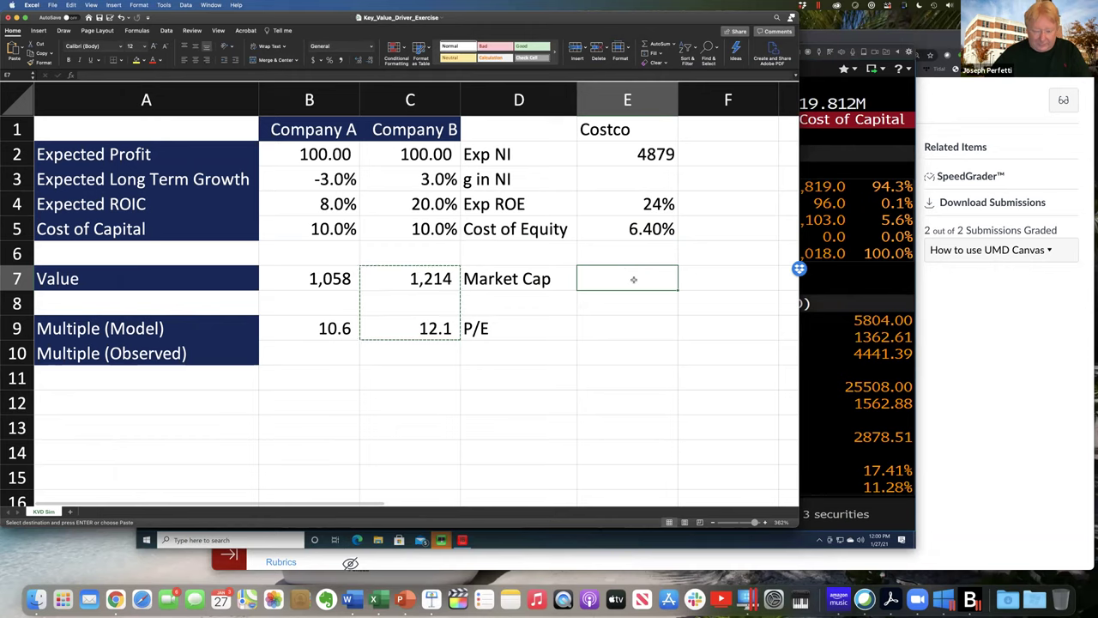
pyautogui.press('super+v')
pyautogui.click(704, 294)
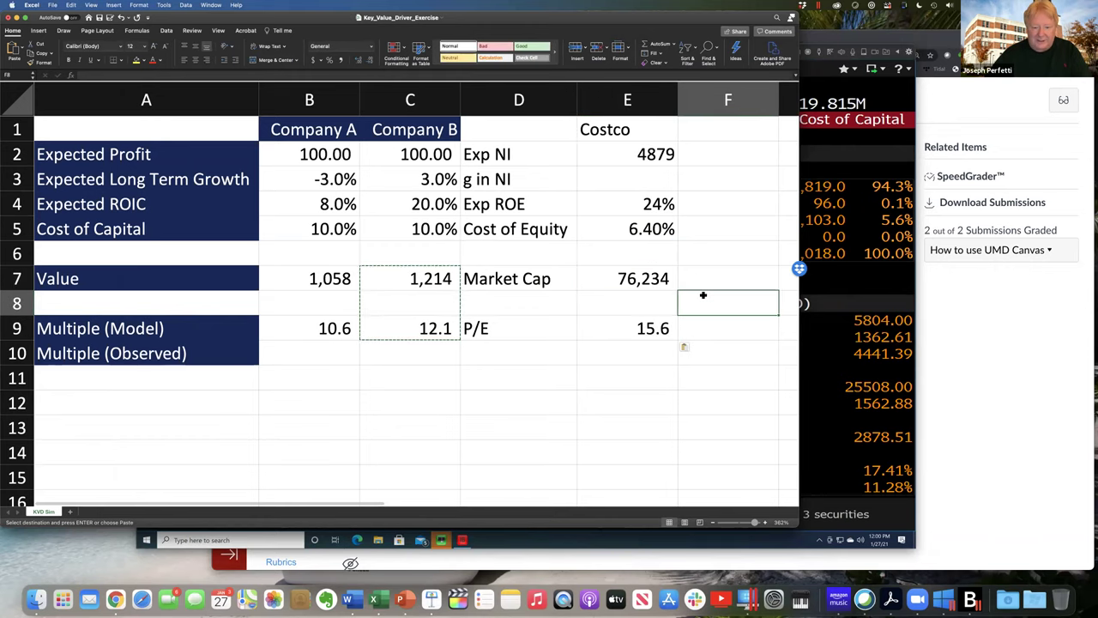
pyautogui.click(630, 328)
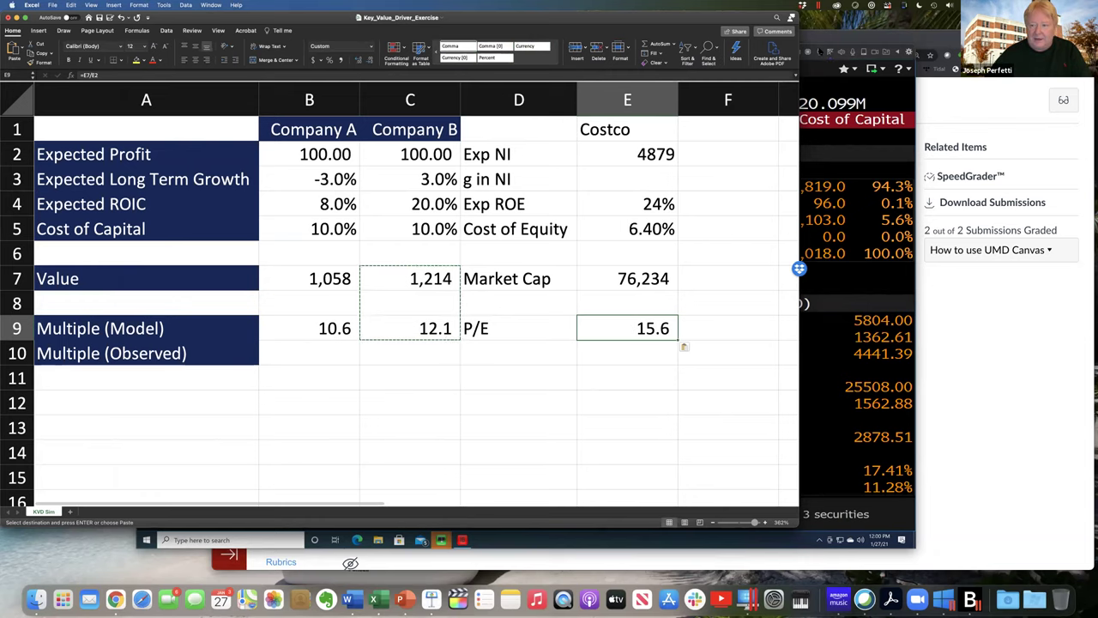
# Switch to Bloomberg, reopen the EEO Consensus Overview and check the FY 2022 Price/EPS, Adj+ multiple.
pyautogui.press('super+Tab')
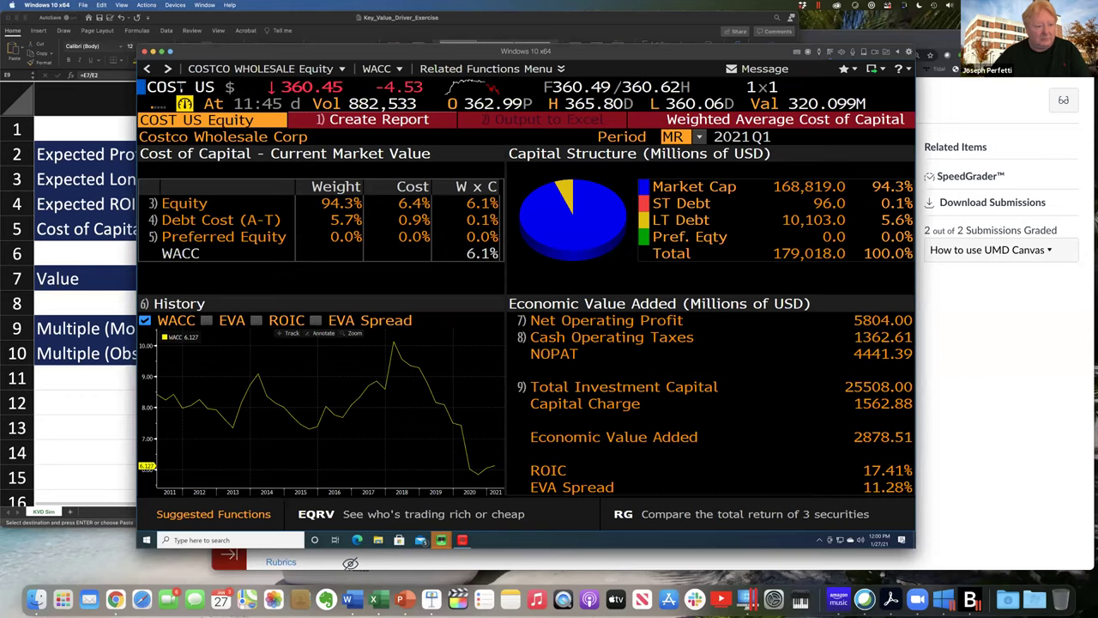
pyautogui.write('EO')
pyautogui.press('BackSpace')
pyautogui.write('EO')
pyautogui.press('Return')
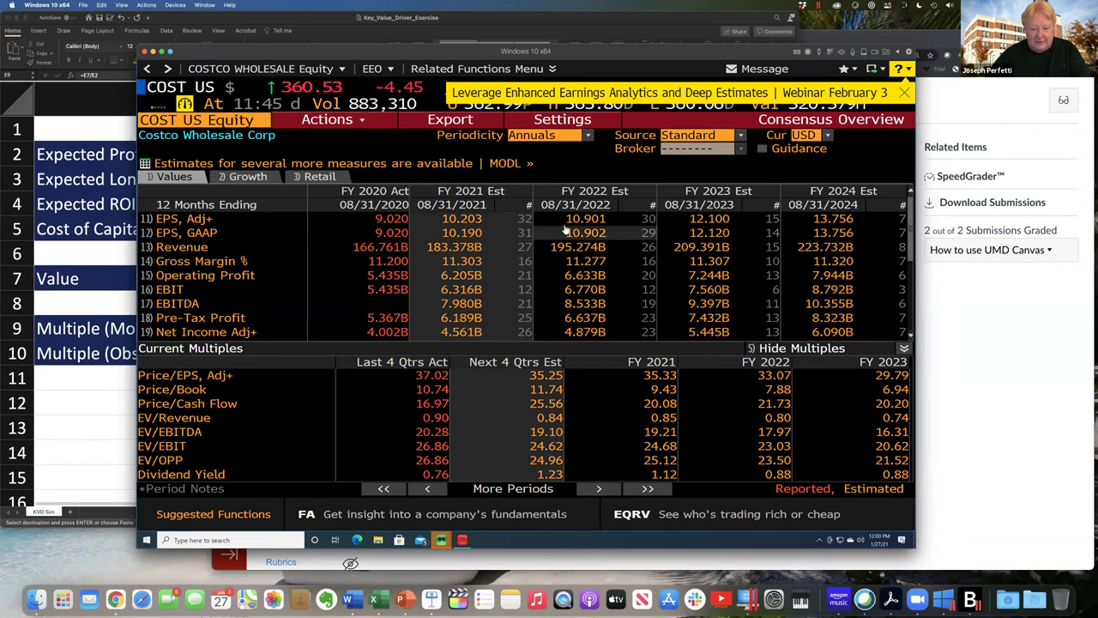
pyautogui.moveTo(564, 230)
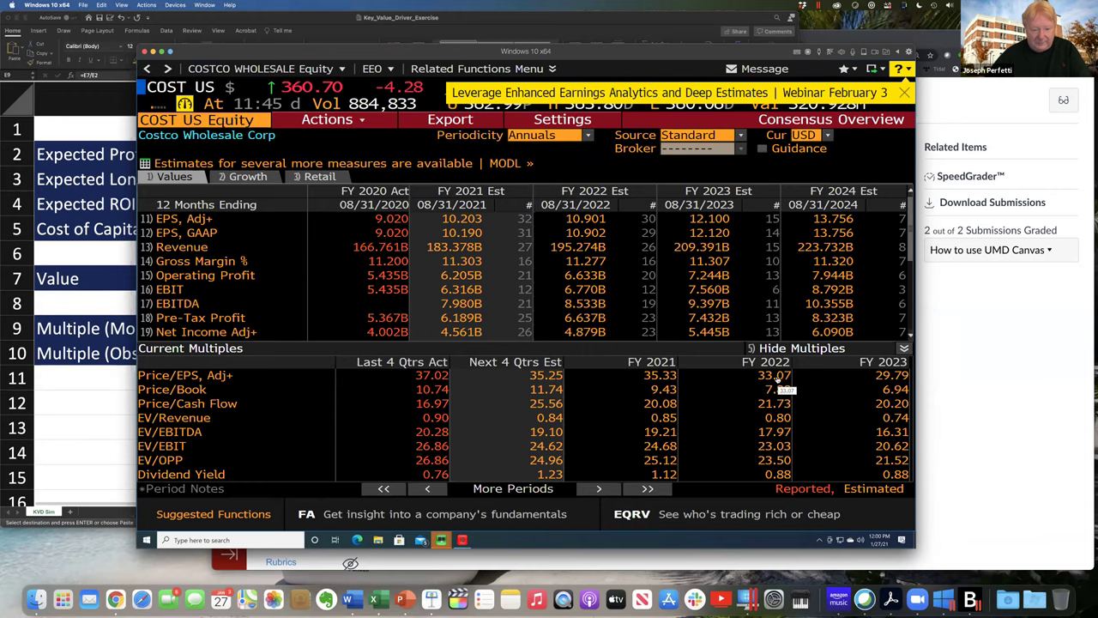
# Switch to Excel and enter 33.07 as Costco's observed multiple in E10.
pyautogui.press('super+Tab')
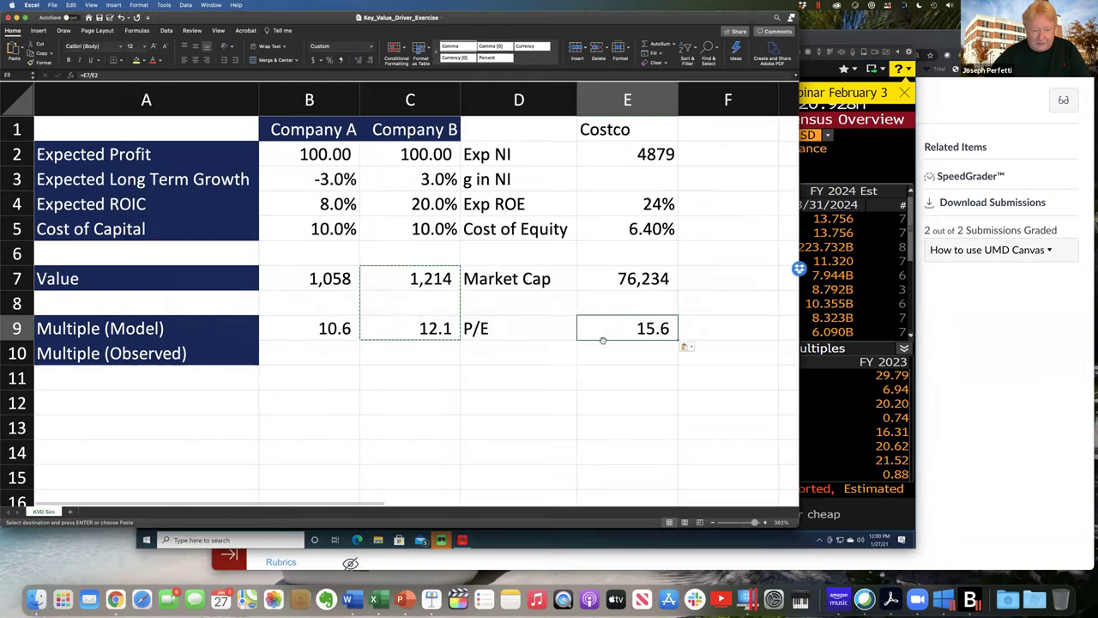
pyautogui.click(633, 350)
pyautogui.write('33.07+')
pyautogui.press('Return')
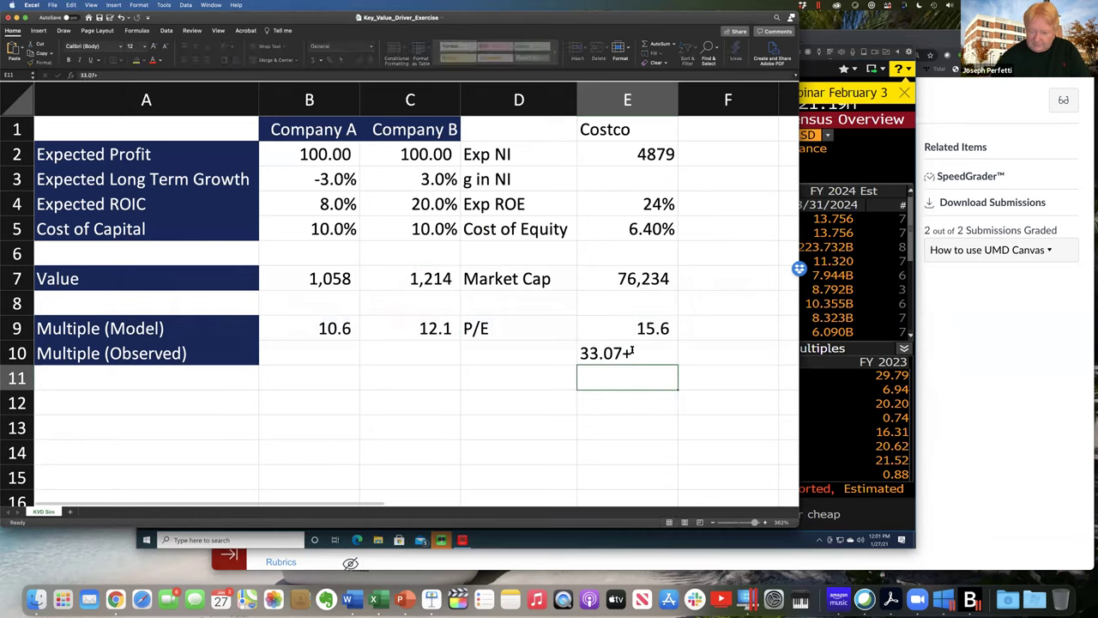
pyautogui.click(634, 352)
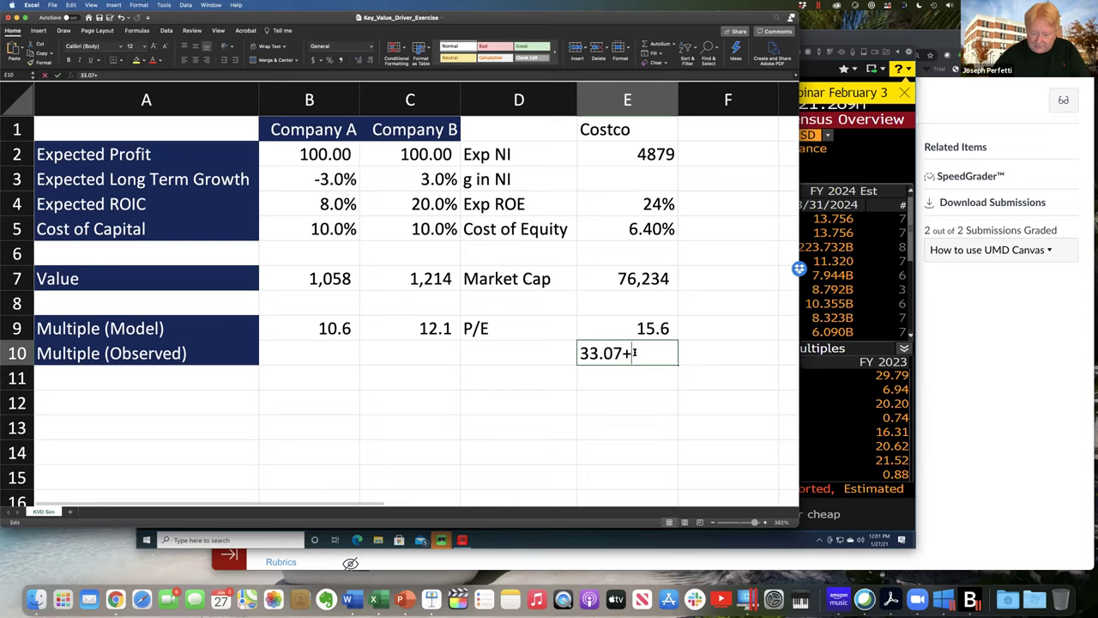
pyautogui.press('BackSpace')
pyautogui.press('Return')
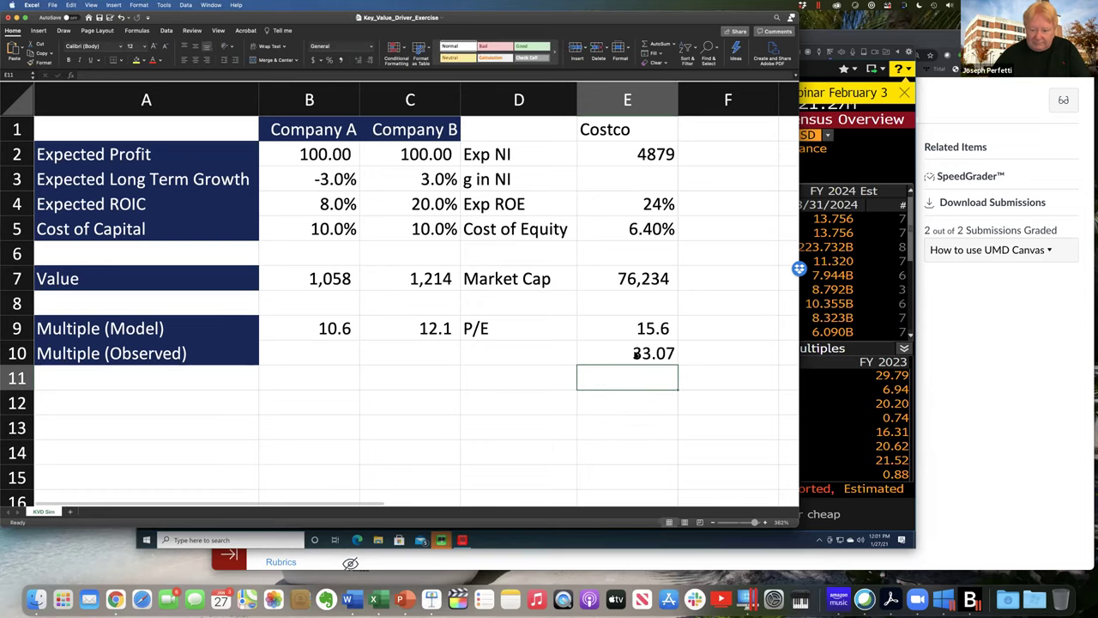
pyautogui.press('super+Tab')
pyautogui.press('super+Tab')
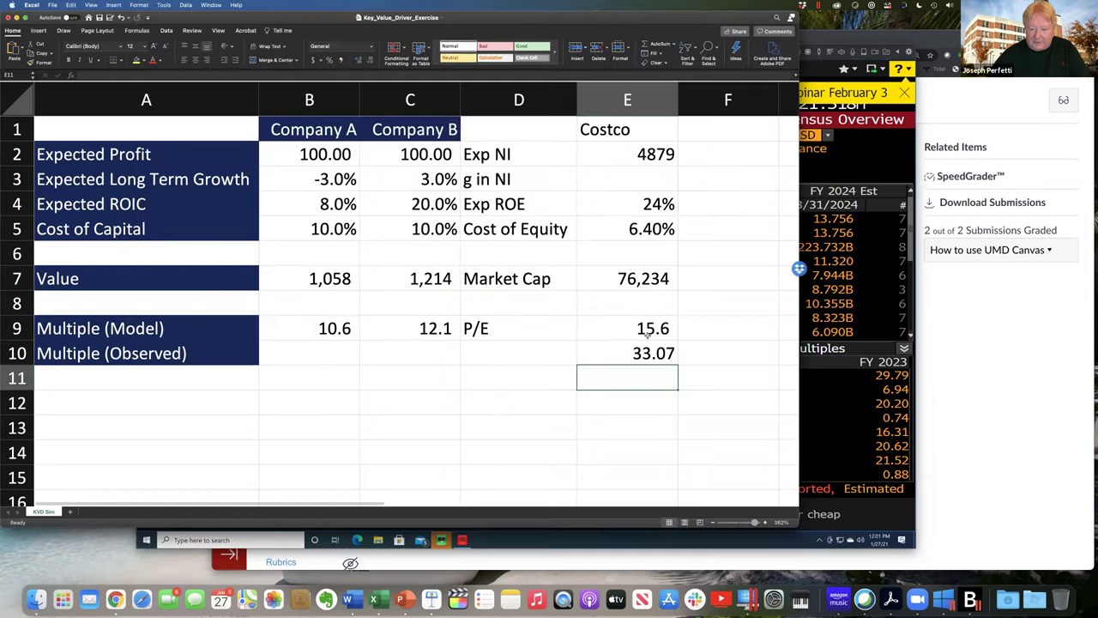
# Format E3 as a percentage and enter 4% as Costco's growth in NI.
pyautogui.click(634, 178)
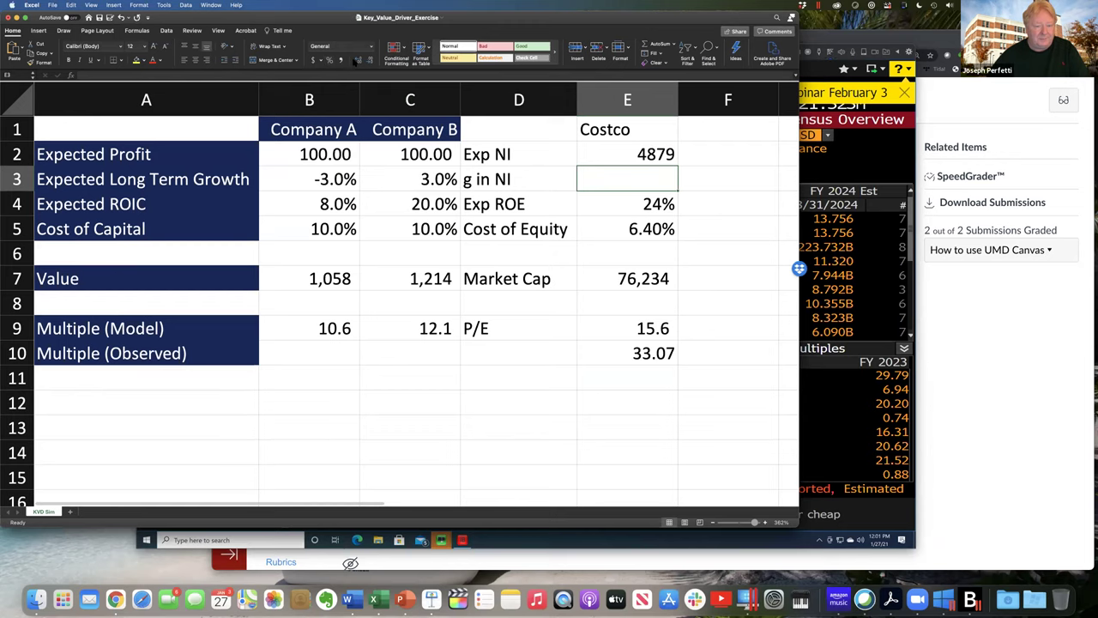
pyautogui.click(329, 60)
pyautogui.write('4')
pyautogui.press('Return')
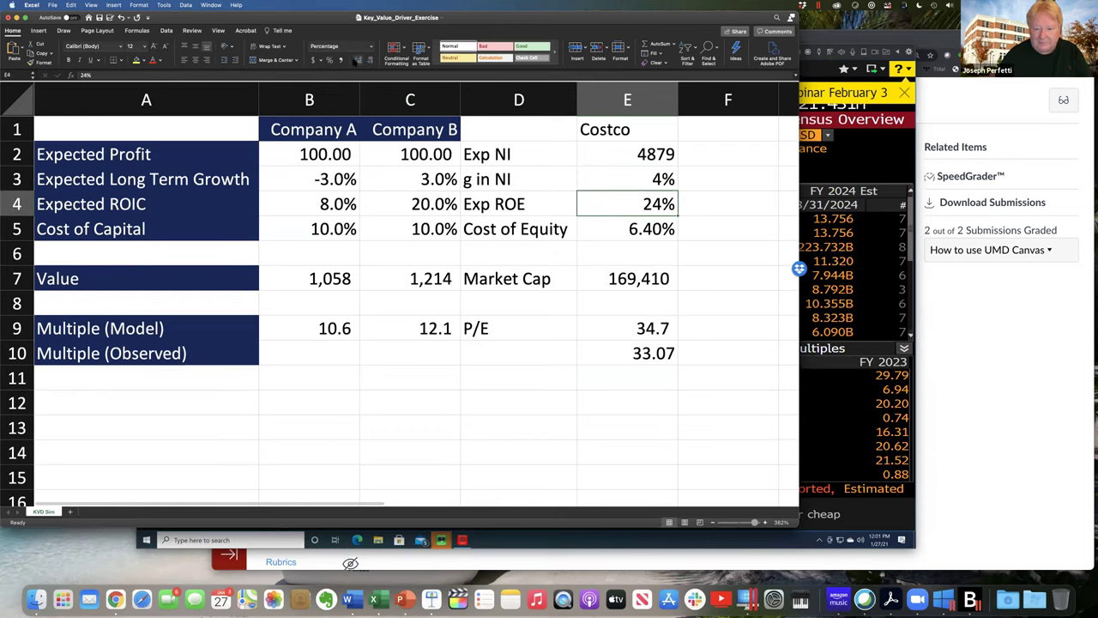
# Show two decimals for Costco's growth in NI in E3 and for the multiples in E9:E10.
pyautogui.click(633, 182)
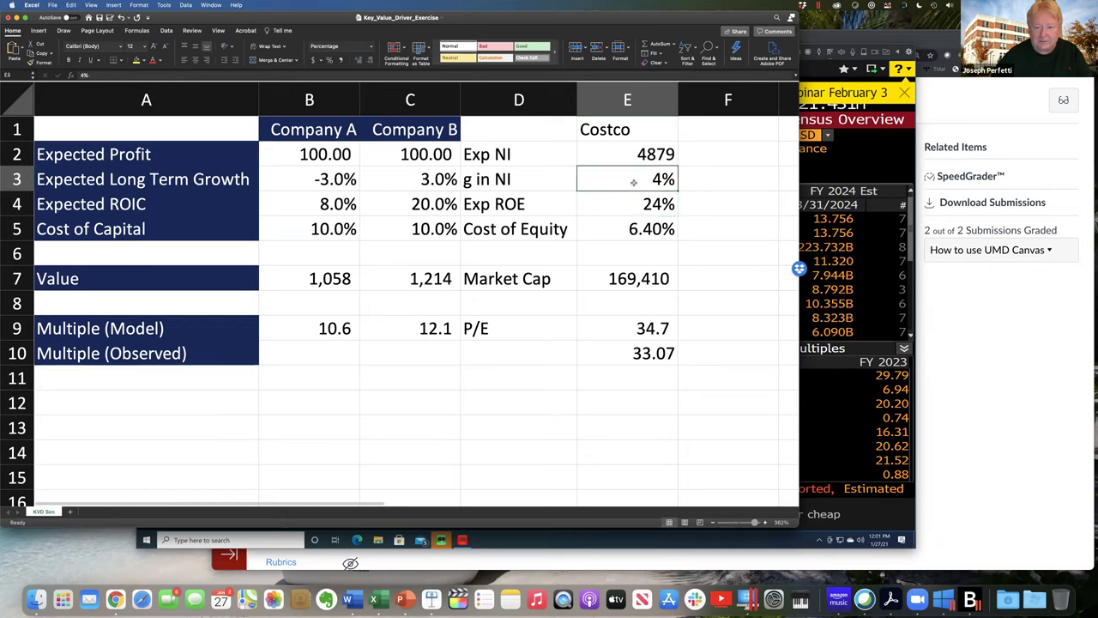
pyautogui.doubleClick(360, 60)
pyautogui.moveTo(640, 329); pyautogui.dragTo(635, 358)
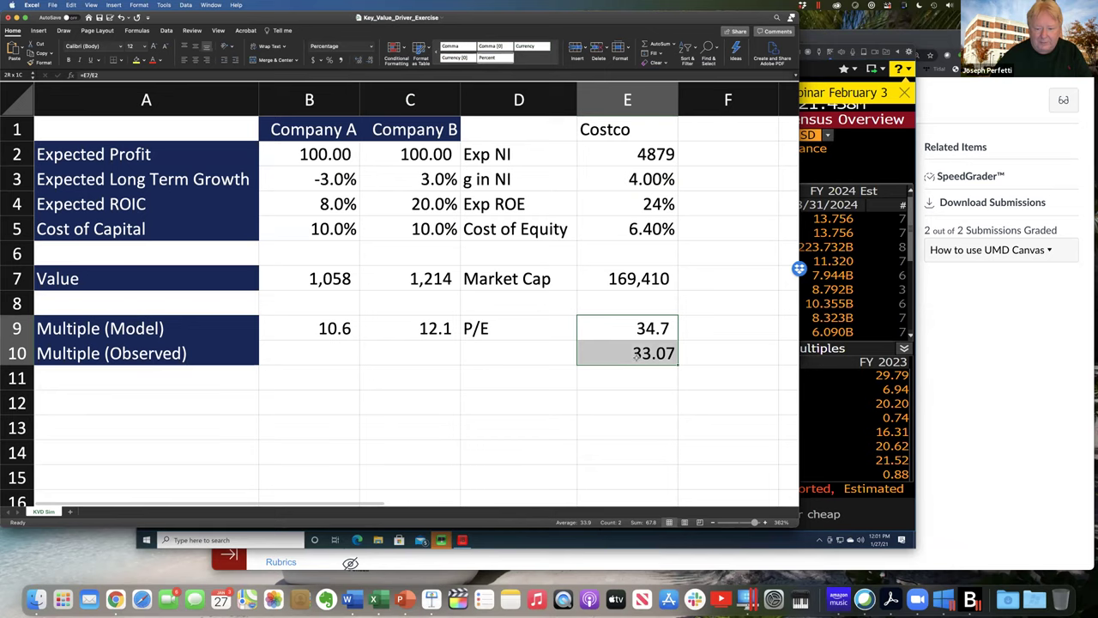
pyautogui.click(341, 60)
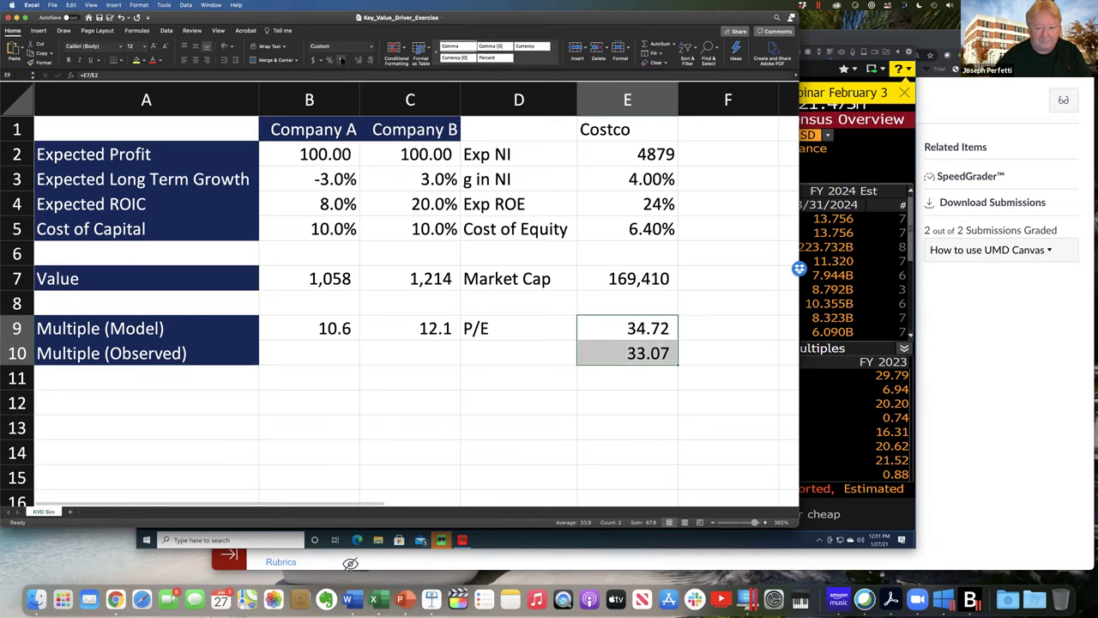
# Try 3.9% and 3.8% in turn as Costco's growth in NI in E3.
pyautogui.click(640, 175)
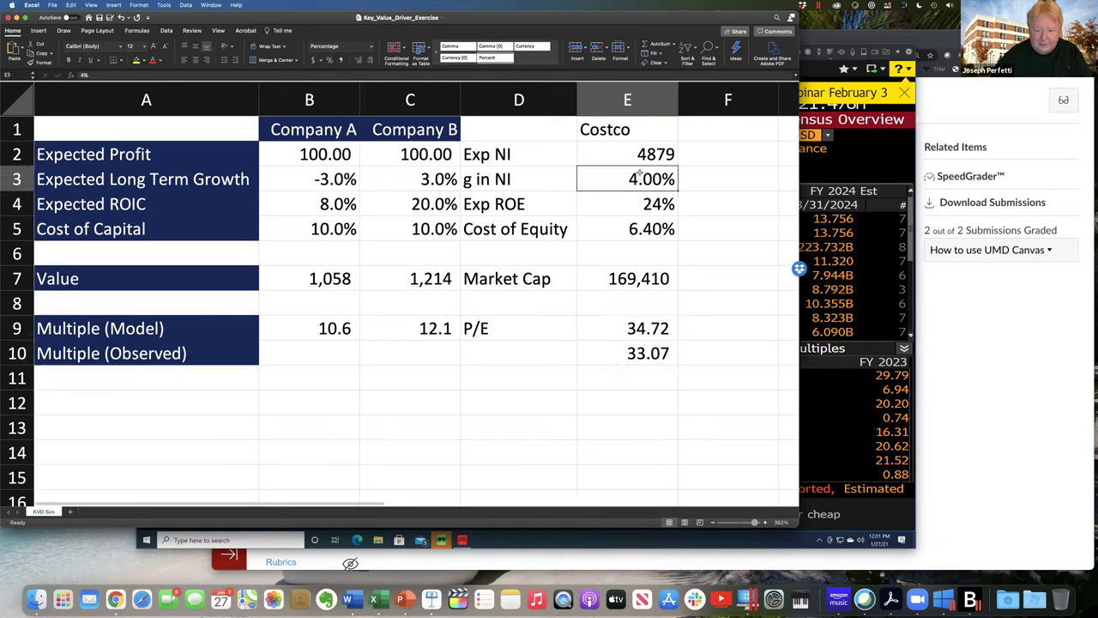
pyautogui.write('3.9')
pyautogui.press('Return')
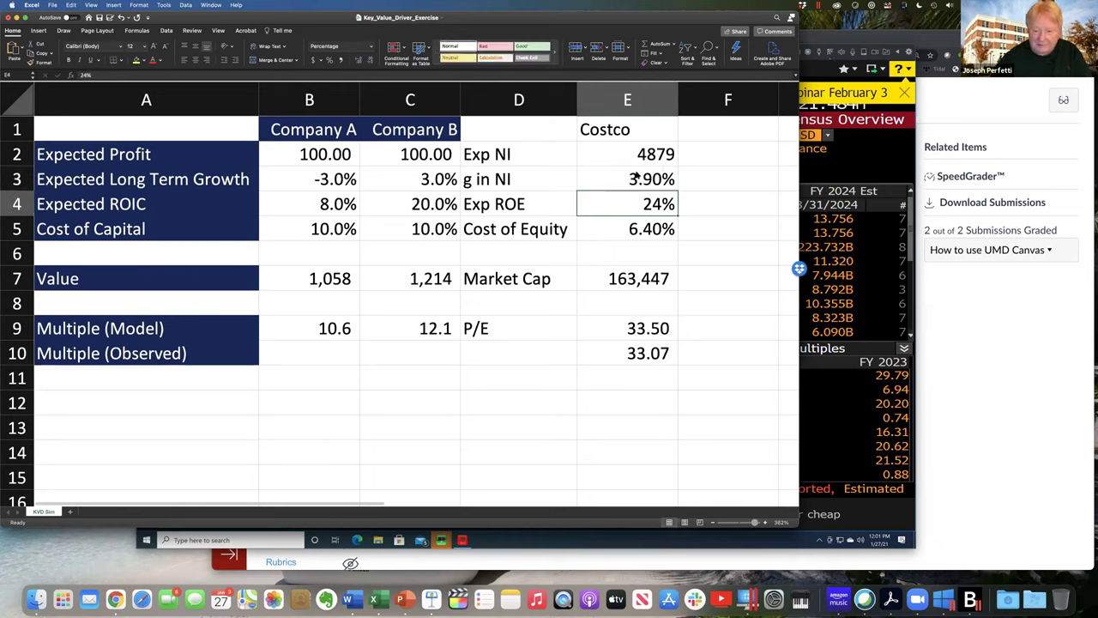
pyautogui.click(629, 187)
pyautogui.write('3.8')
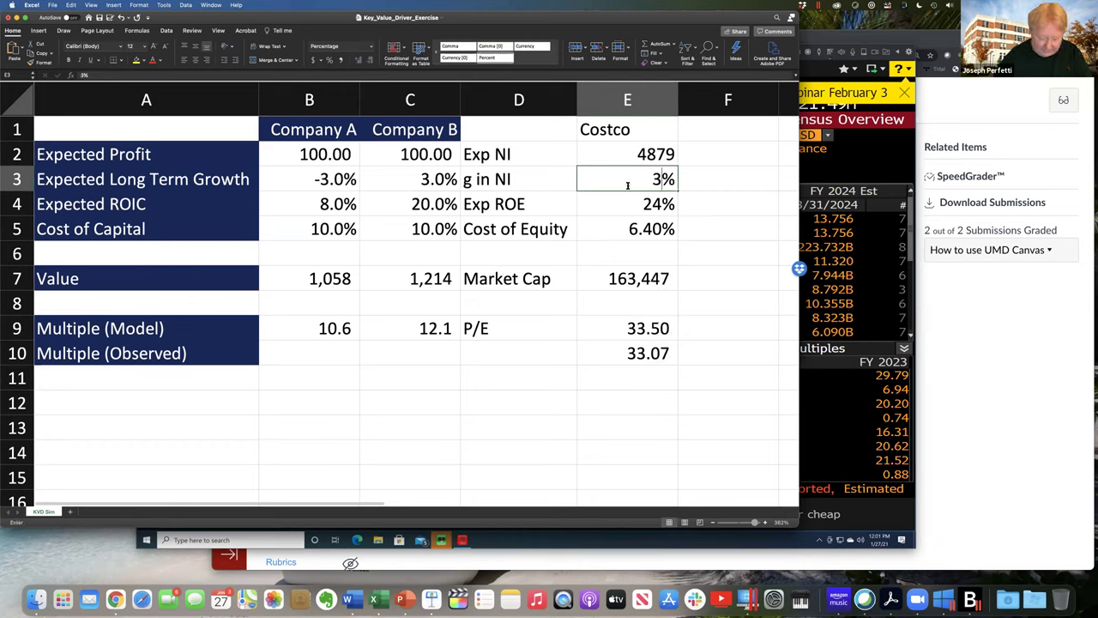
pyautogui.press('Return')
pyautogui.press('BackSpace')
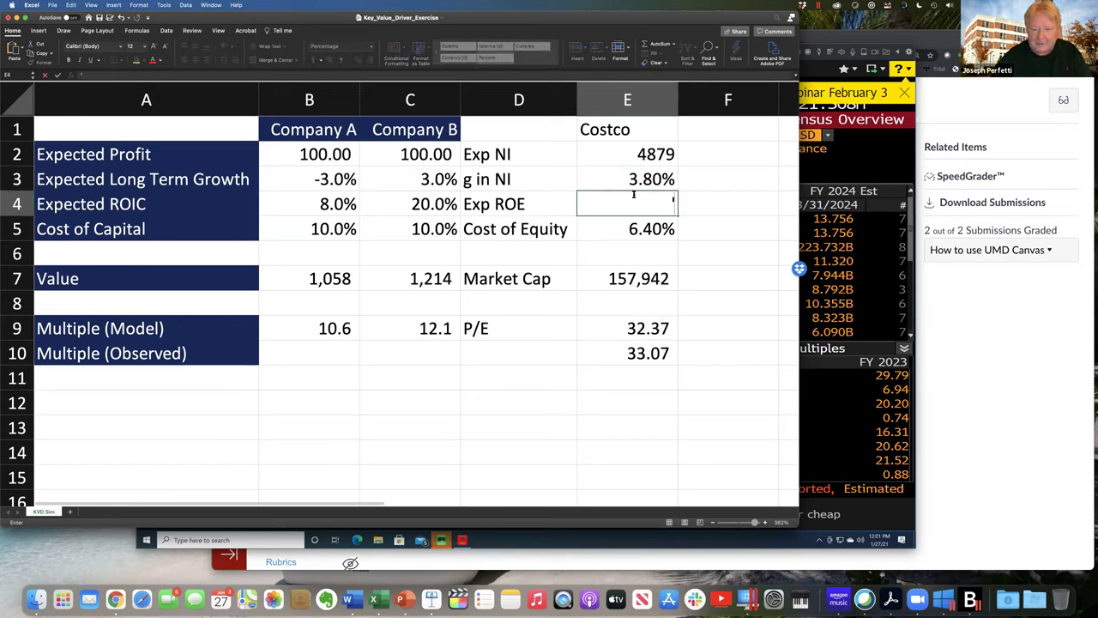
pyautogui.click(631, 181)
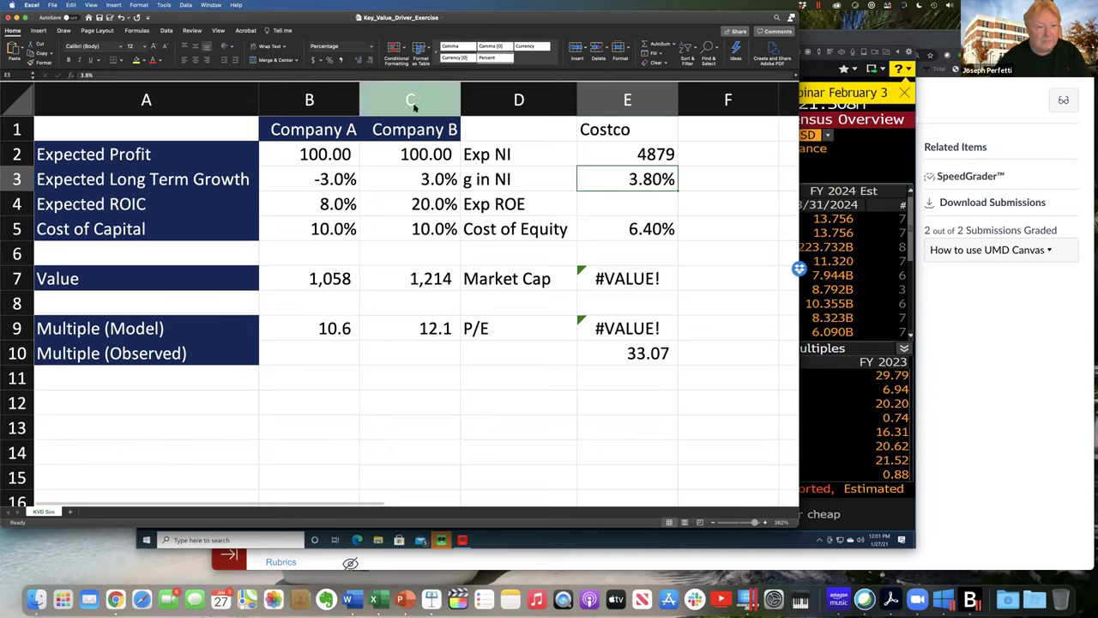
pyautogui.click(121, 17)
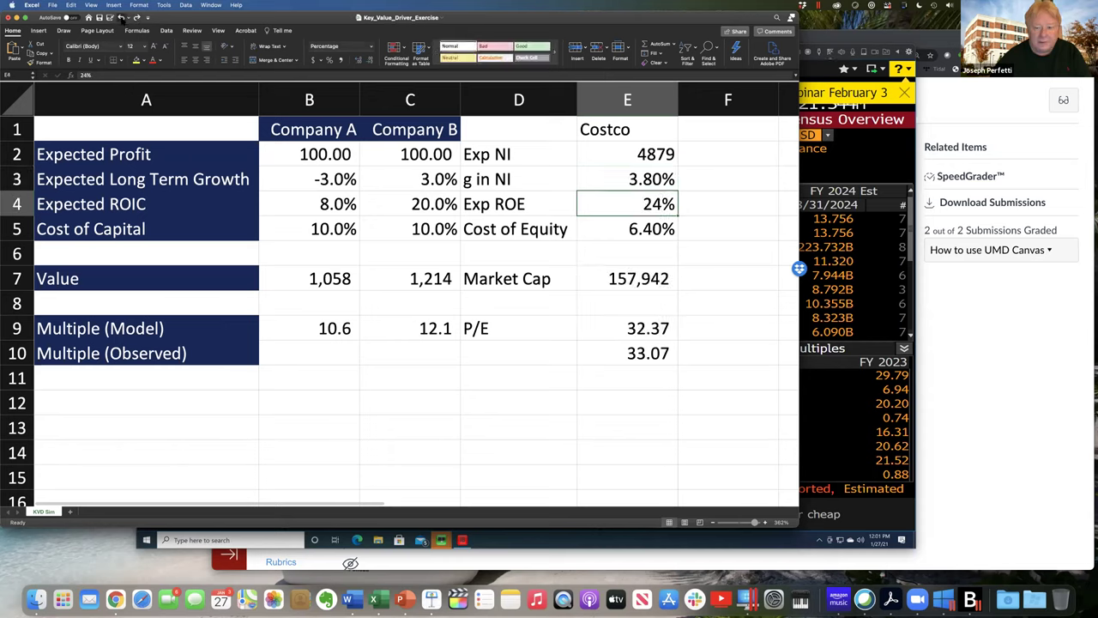
# Try 3.85% and 3.88% in turn as Costco's growth in NI in E3.
pyautogui.click(644, 184)
pyautogui.doubleClick(644, 180)
pyautogui.press('BackSpace')
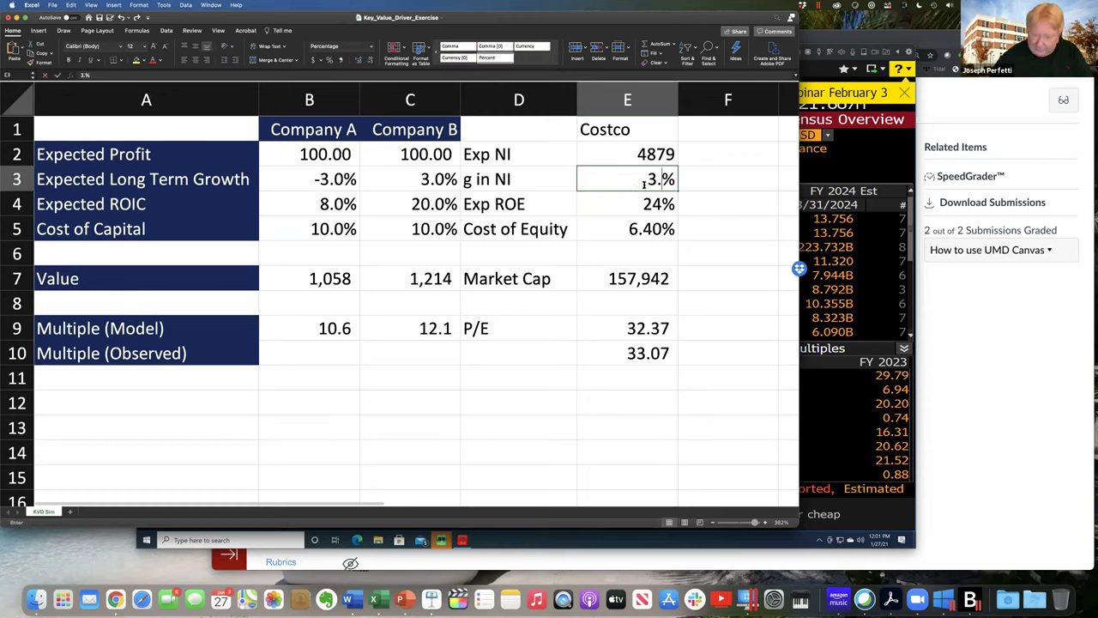
pyautogui.press('Return')
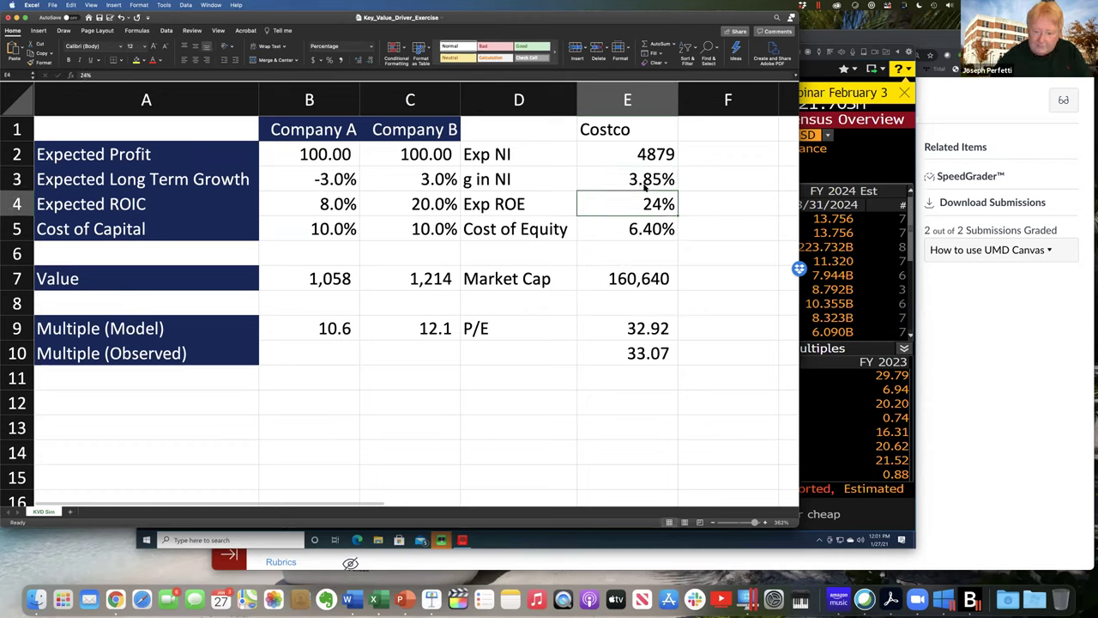
pyautogui.click(641, 183)
pyautogui.doubleClick(641, 183)
pyautogui.press('BackSpace')
pyautogui.press('BackSpace')
pyautogui.write('88')
pyautogui.press('Return')
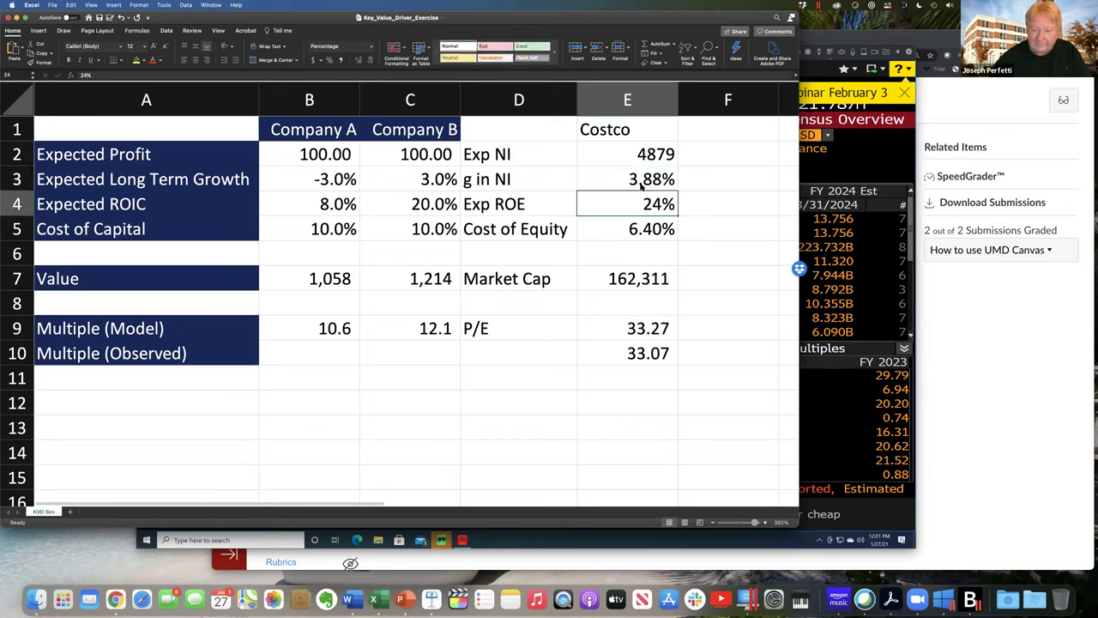
# Set Costco's growth in NI in E3 to 3.87%.
pyautogui.click(658, 183)
pyautogui.doubleClick(657, 182)
pyautogui.press('BackSpace')
pyautogui.write('7')
pyautogui.press('Return')
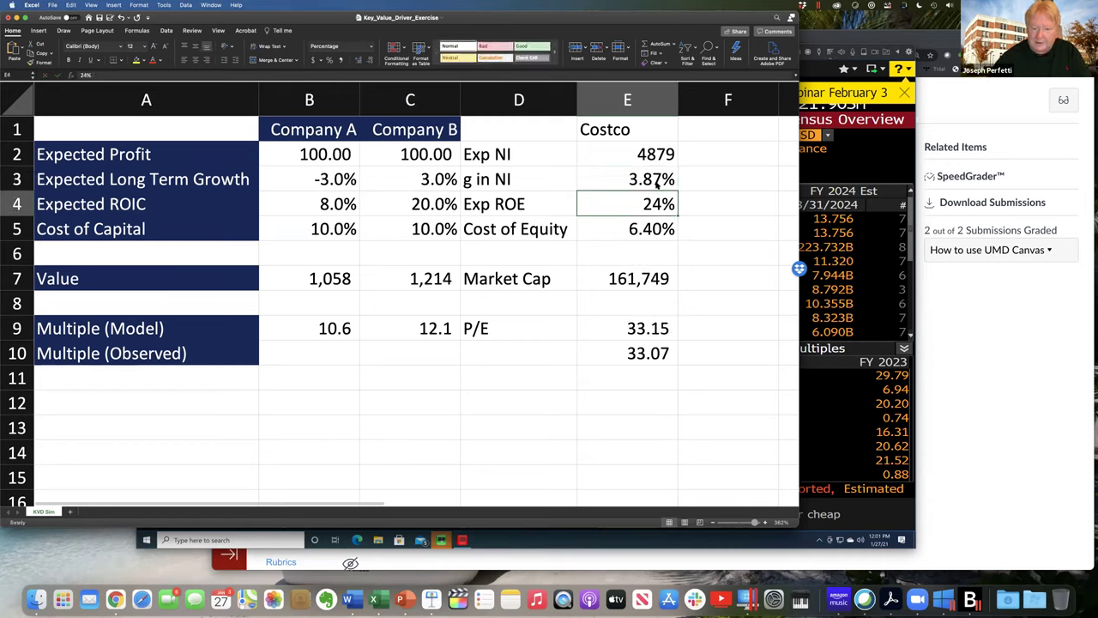
pyautogui.click(658, 181)
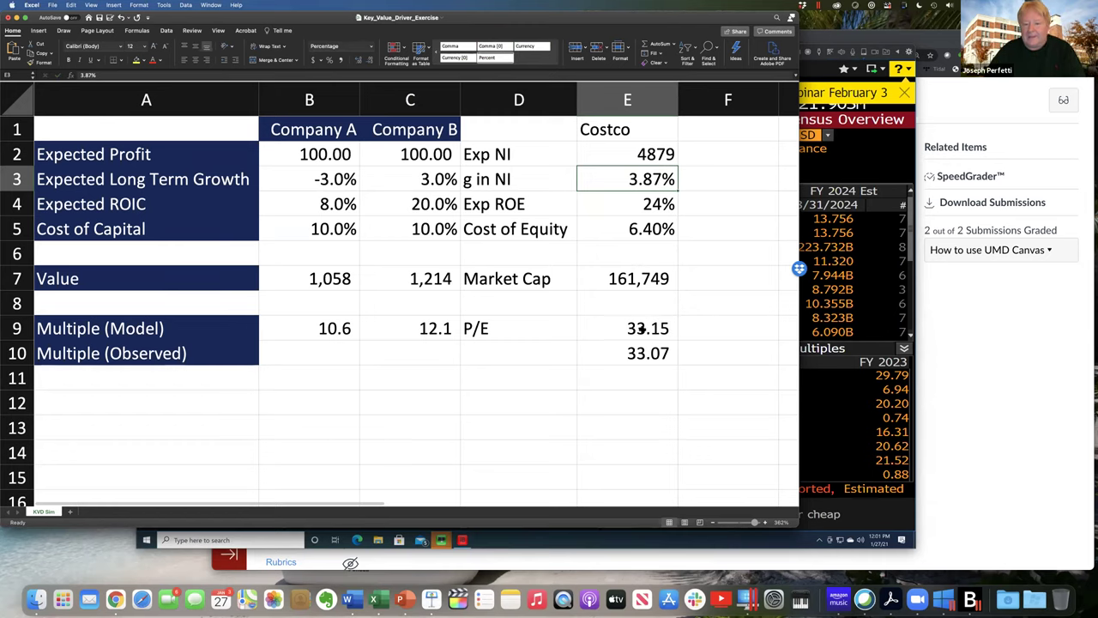
# Compare Costco's modelled and observed multiples in E9:E10 and review the inputs in E2:E5 and the market cap in E7.
pyautogui.moveTo(642, 328); pyautogui.dragTo(645, 353)
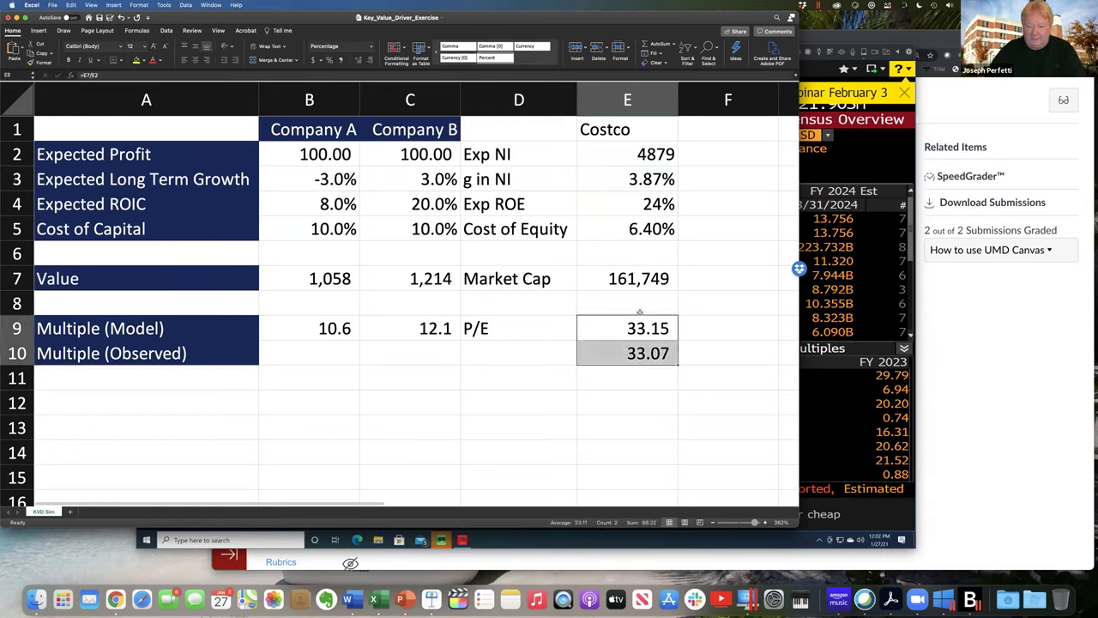
pyautogui.click(649, 178)
pyautogui.moveTo(643, 153); pyautogui.dragTo(644, 230)
pyautogui.click(639, 328)
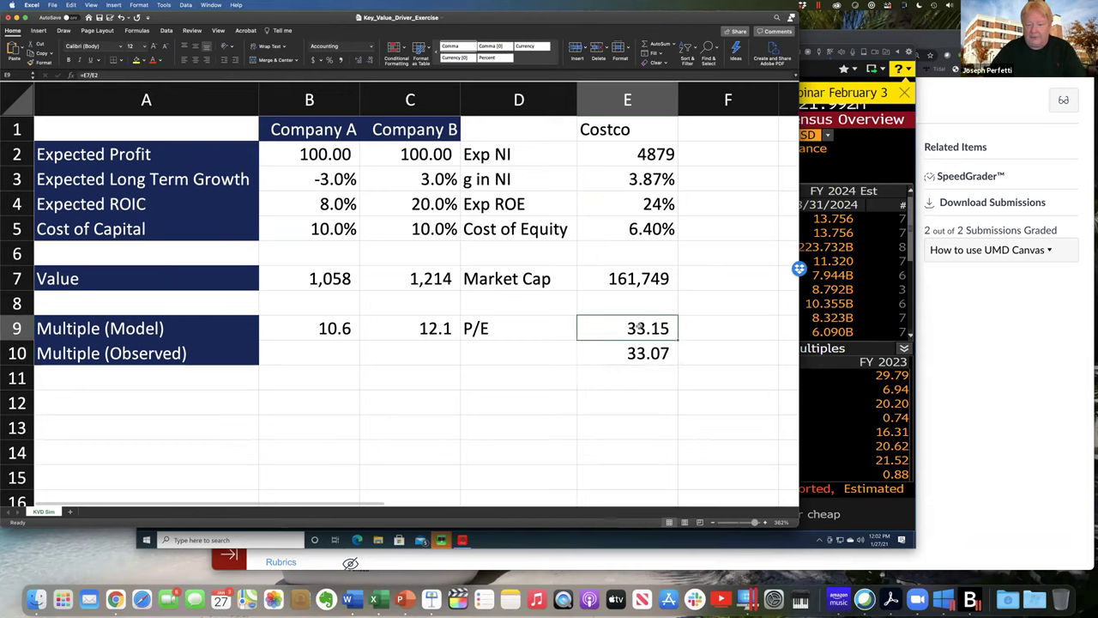
pyautogui.click(640, 354)
pyautogui.click(644, 276)
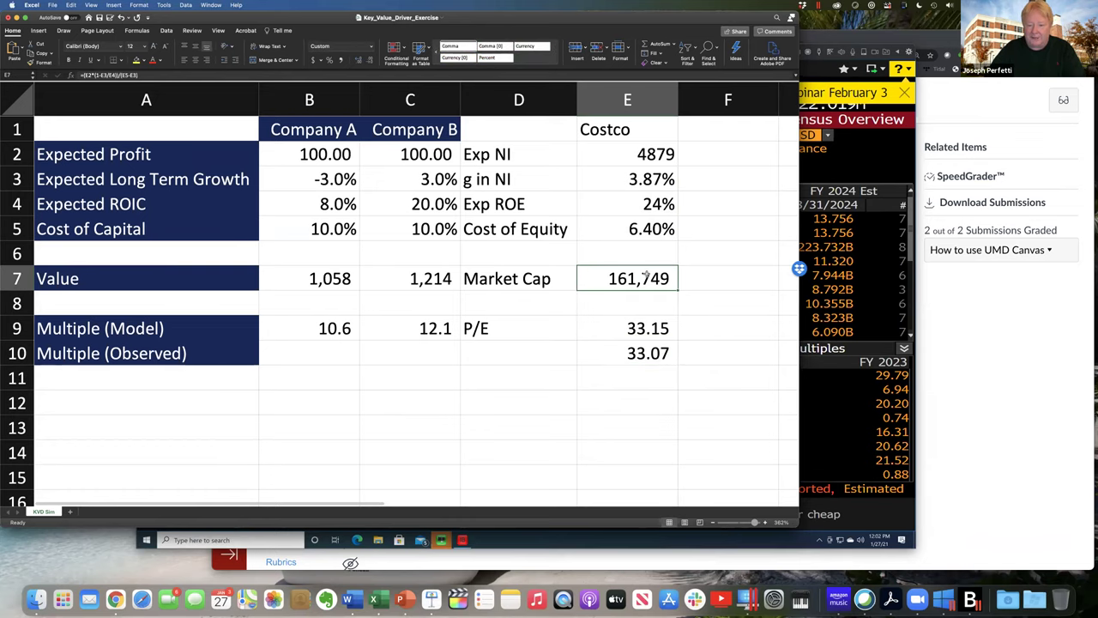
# Switch to Bloomberg, open Costco's Security Description (DES) to check its market cap, and return to Excel.
pyautogui.click(877, 163)
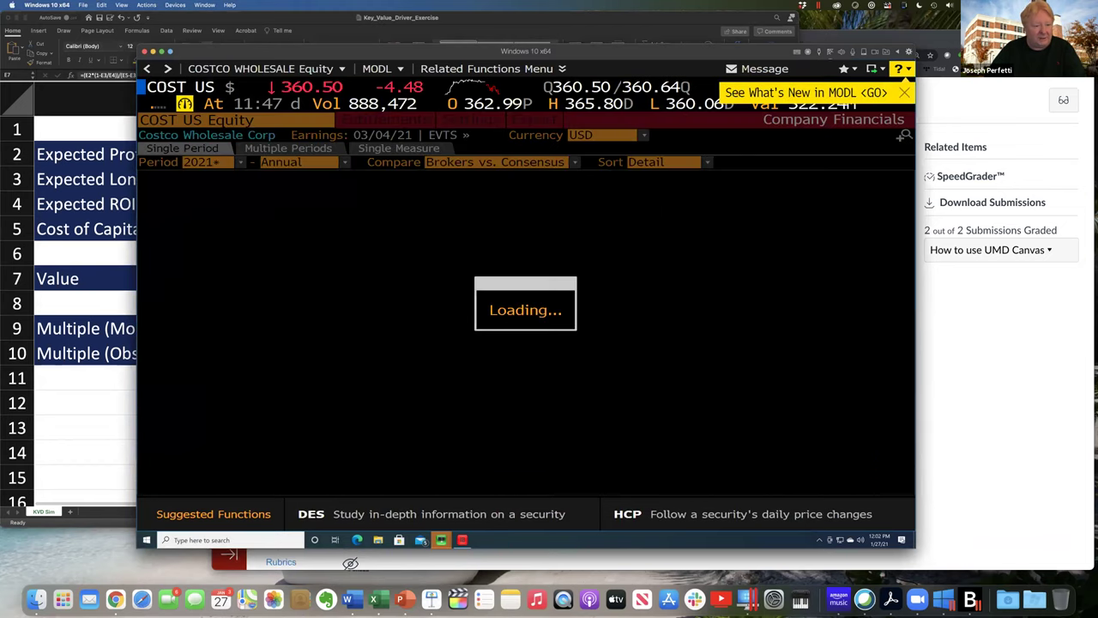
pyautogui.write('DES')
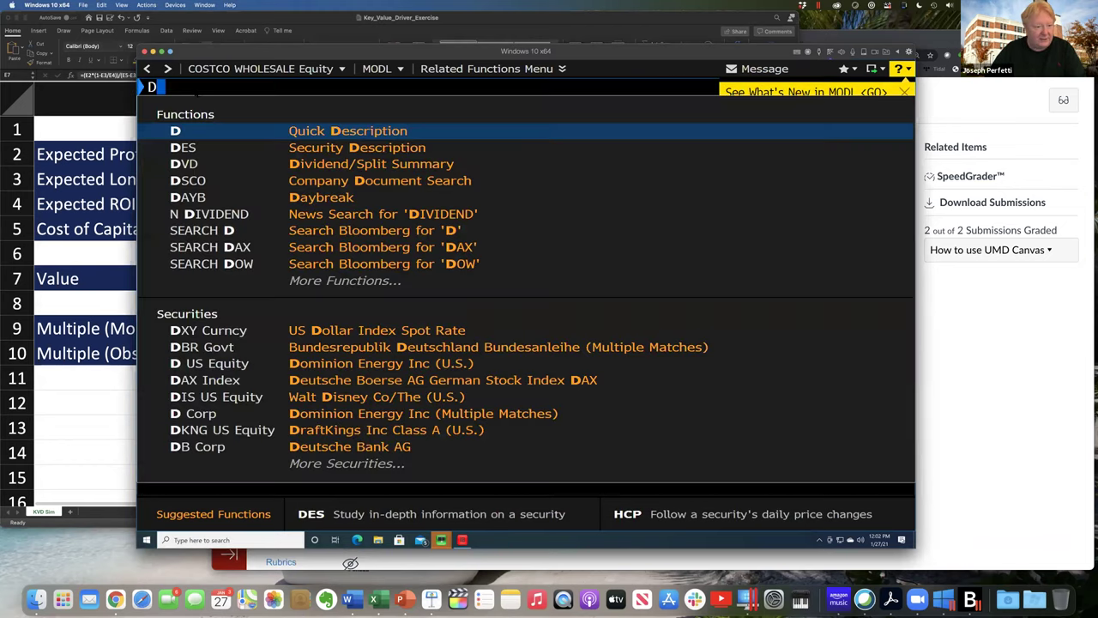
pyautogui.press('Return')
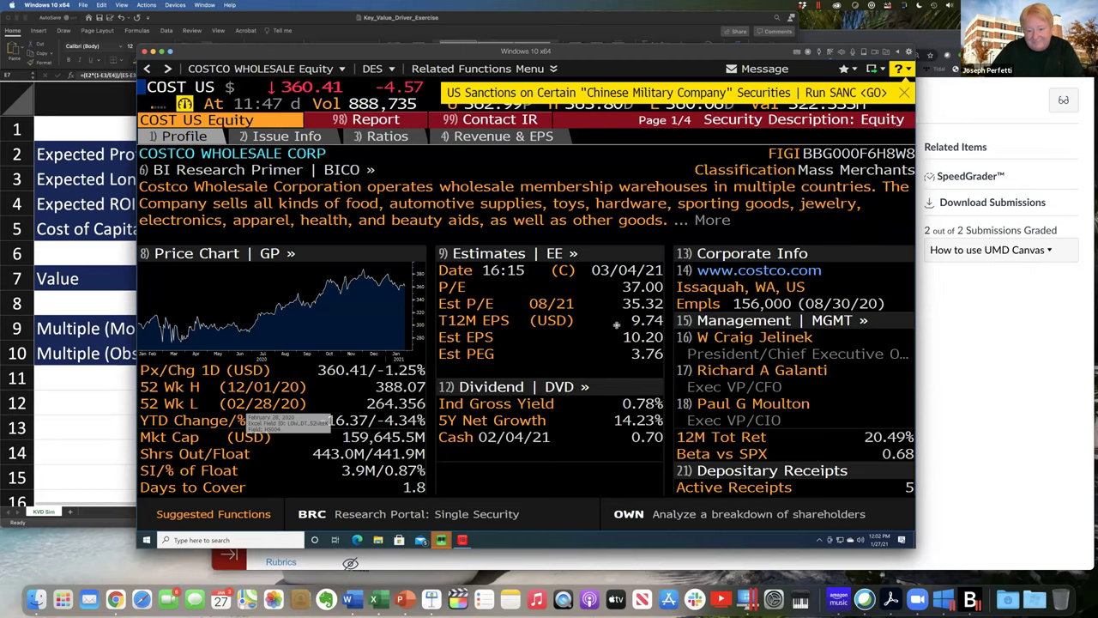
pyautogui.press('super+Tab')
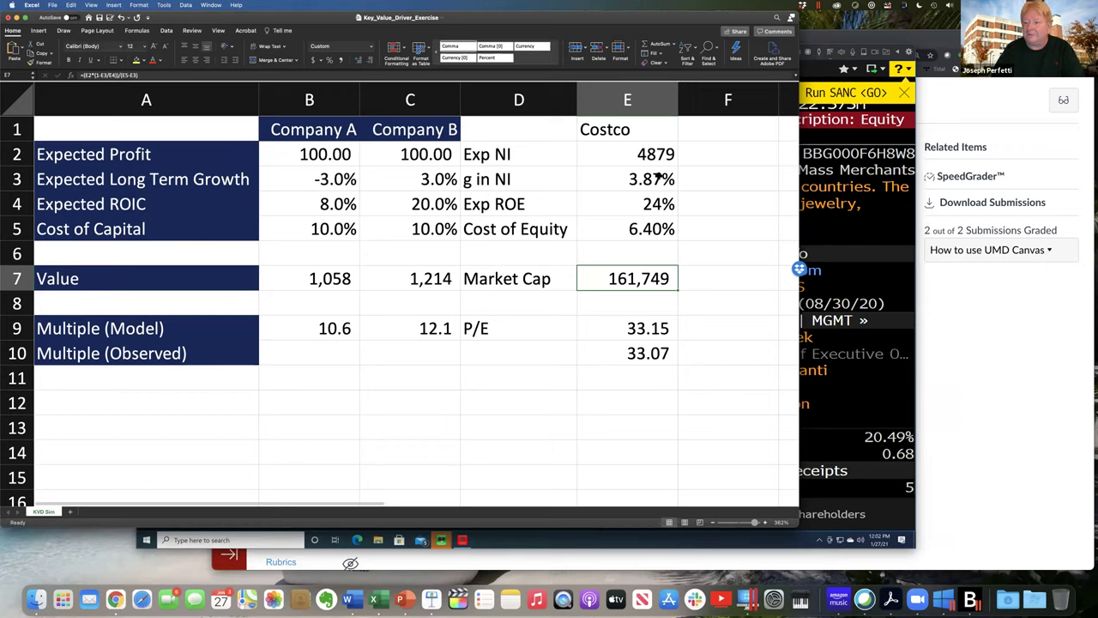
# Try 5% as Costco's growth in NI in E3 to test the multiple's sensitivity, and undo the change.
pyautogui.moveTo(648, 149); pyautogui.dragTo(646, 229)
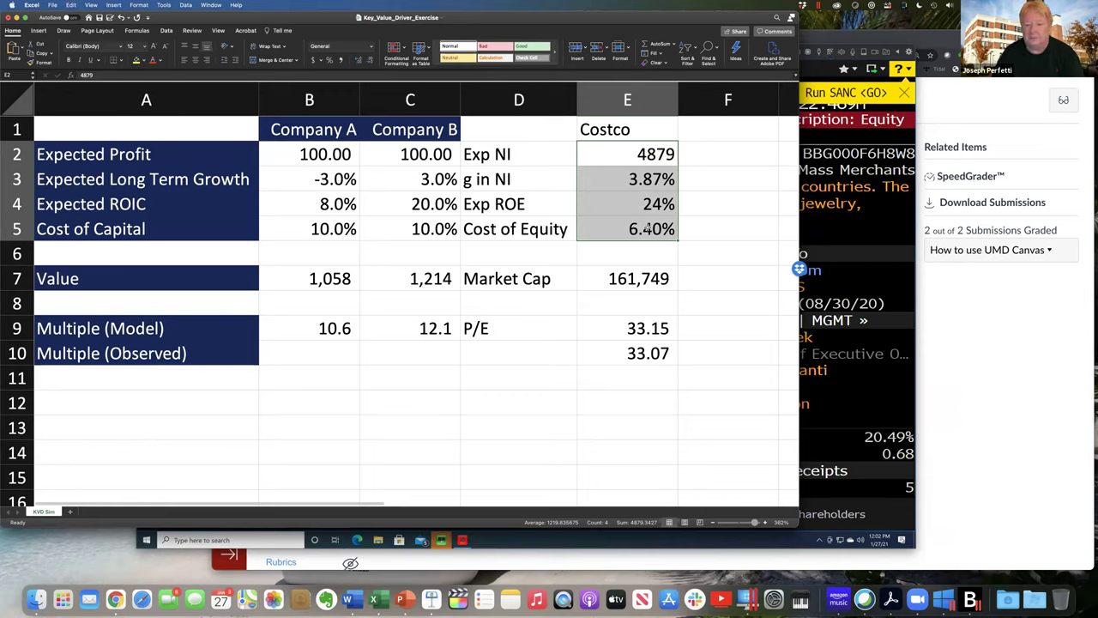
pyautogui.click(626, 179)
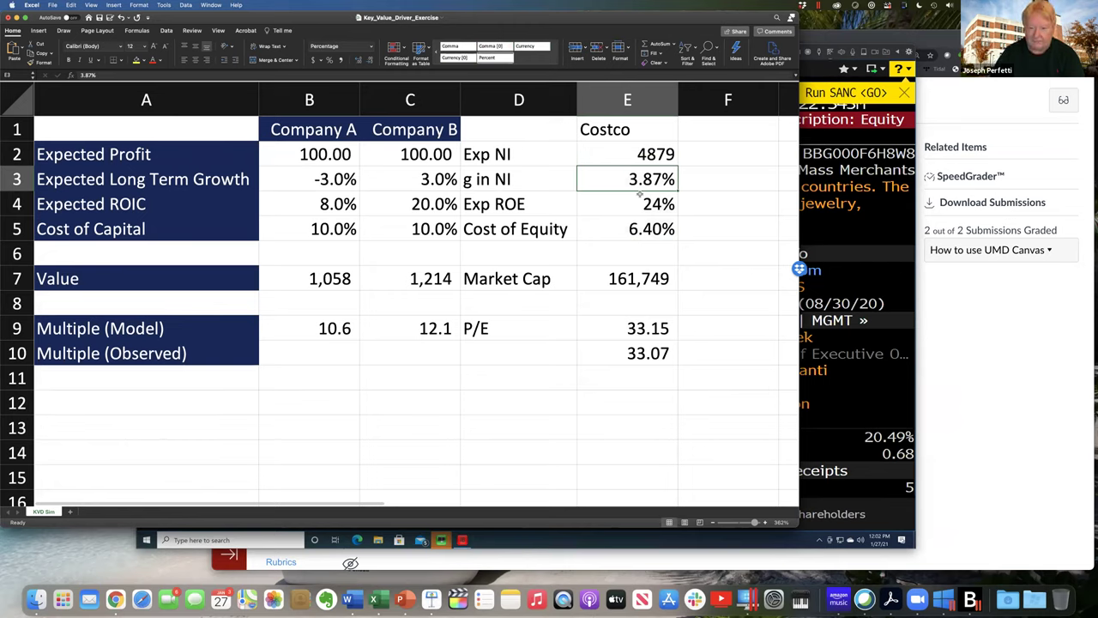
pyautogui.write('5')
pyautogui.press('Return')
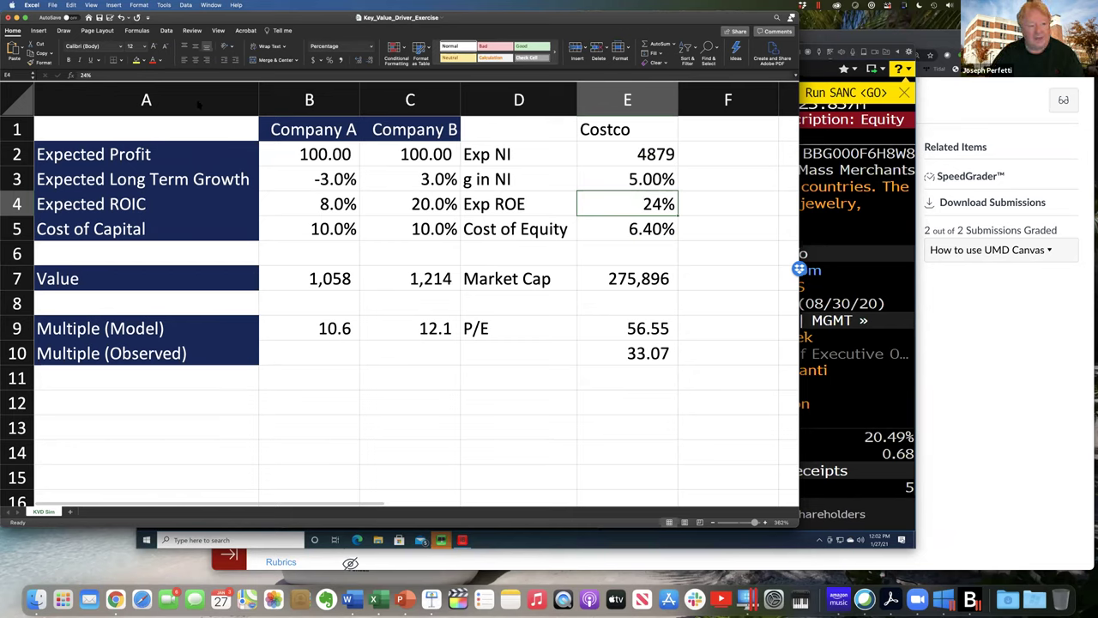
pyautogui.click(121, 17)
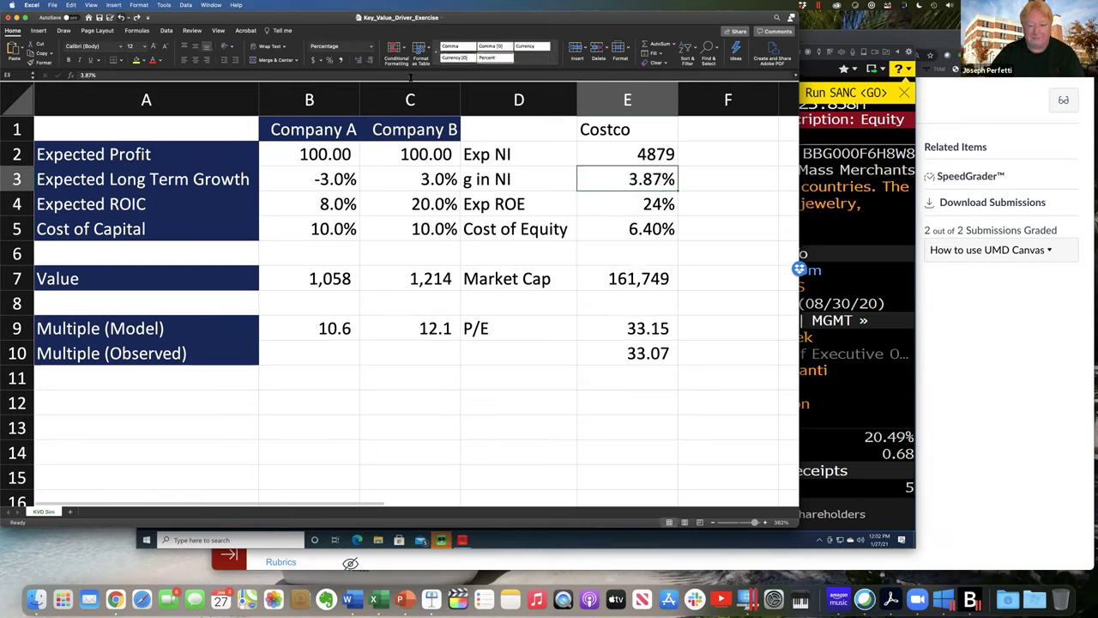
# Try 30% as Costco's expected ROE in E4 to test the multiple's sensitivity, and undo the change.
pyautogui.click(625, 213)
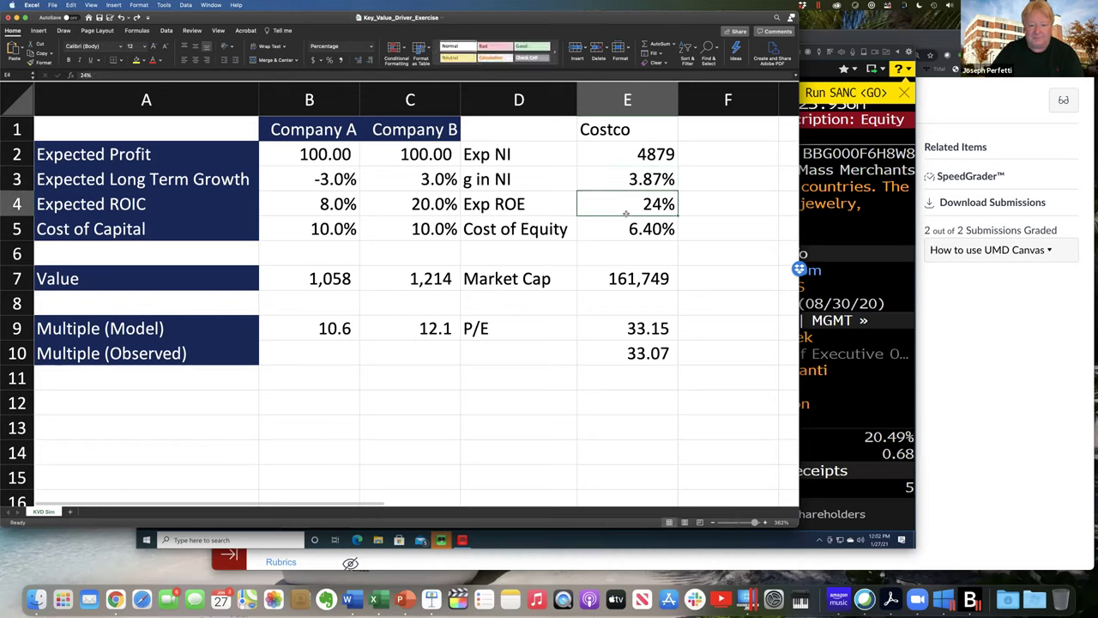
pyautogui.write('30')
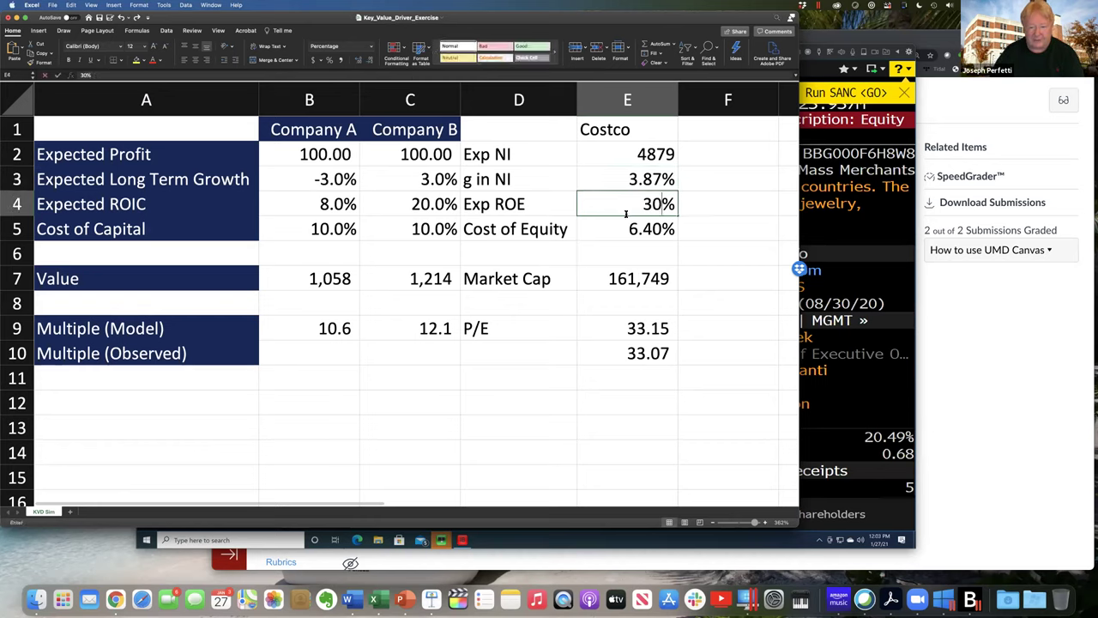
pyautogui.press('Return')
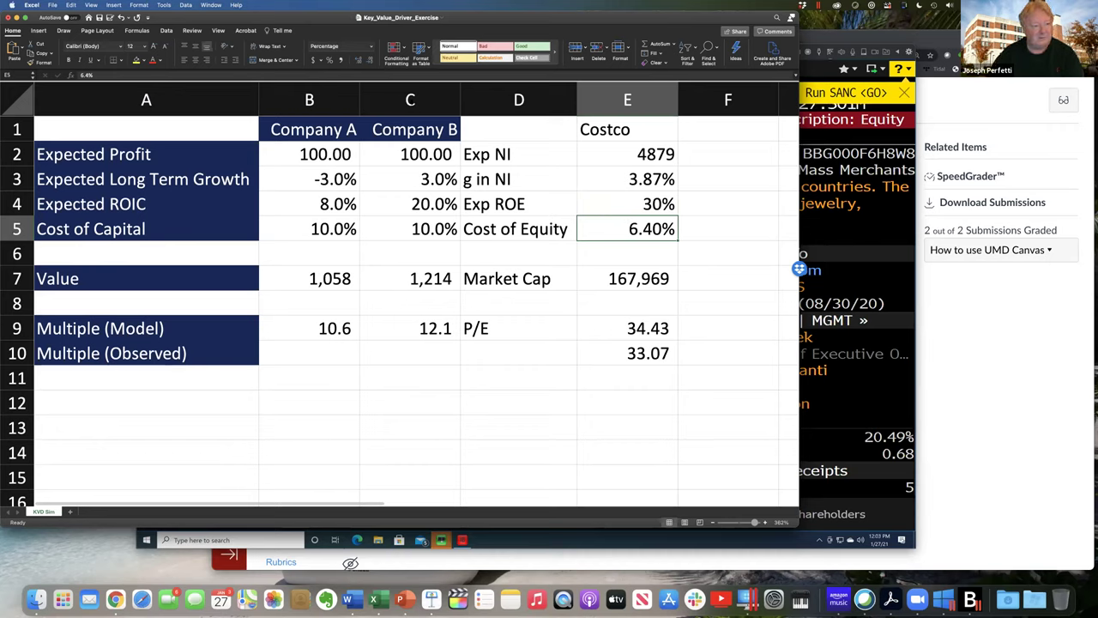
pyautogui.click(121, 17)
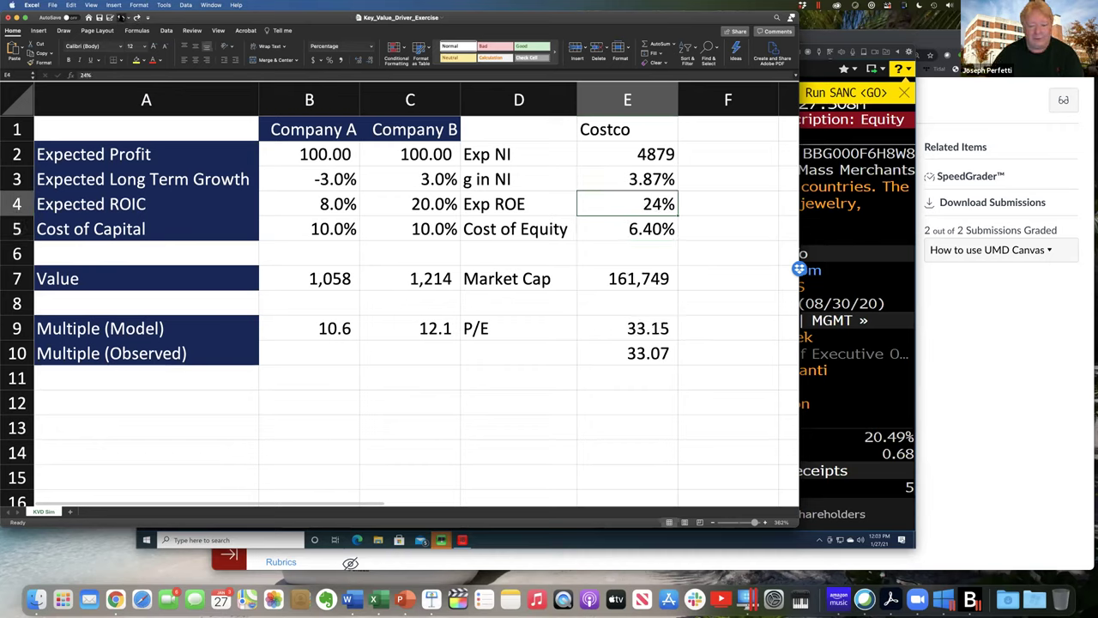
# Try 7.4% as Costco's cost of equity in E5 to test the multiple's sensitivity, and undo the change.
pyautogui.click(642, 236)
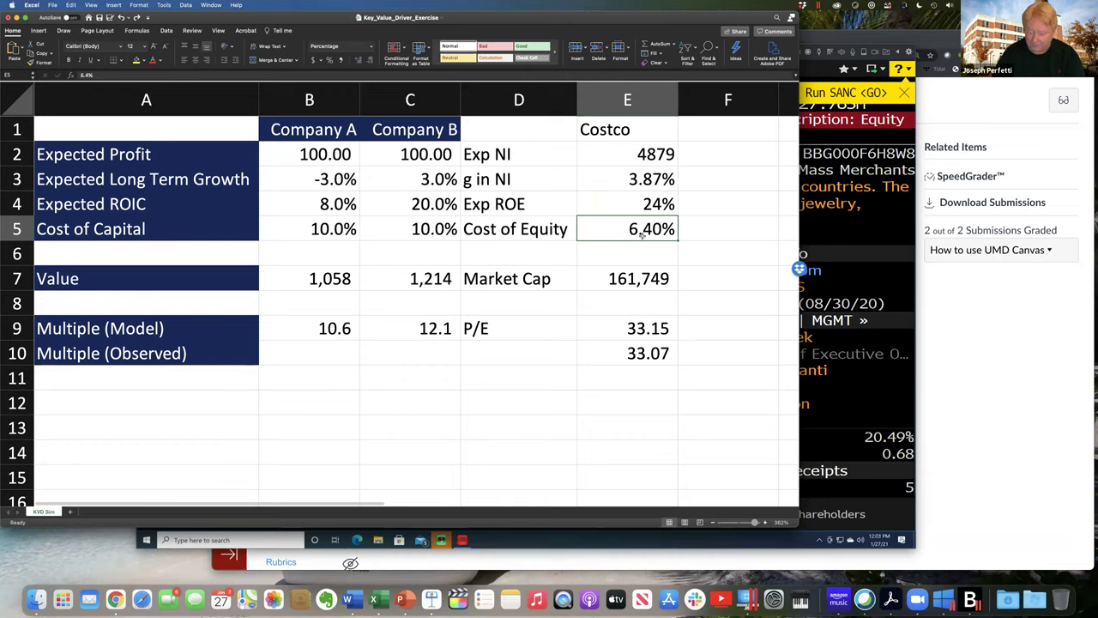
pyautogui.write('7.4')
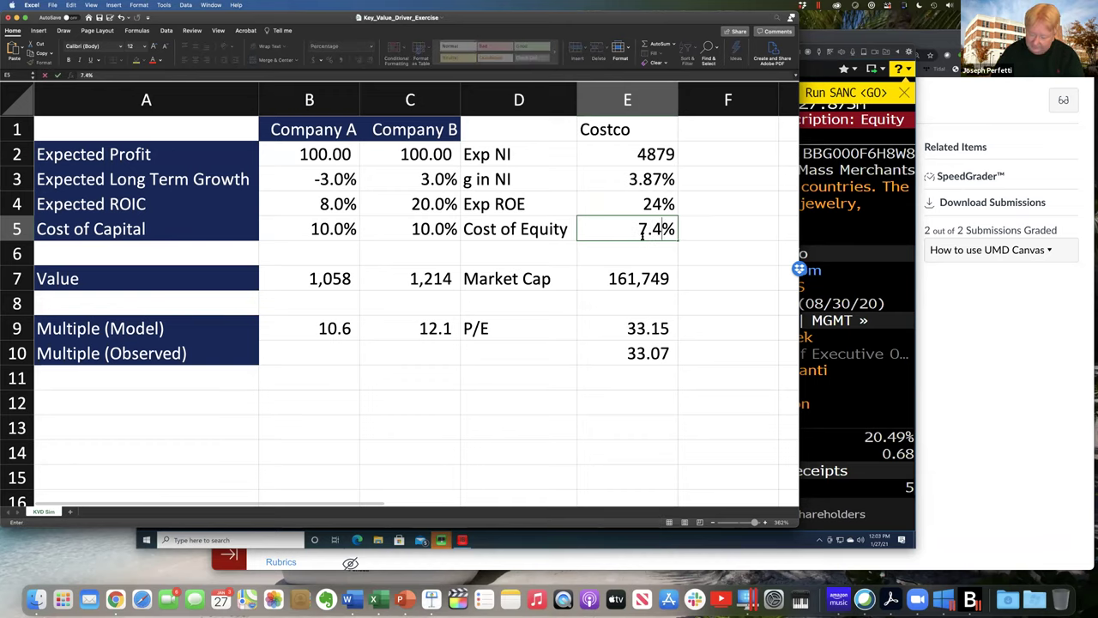
pyautogui.press('Return')
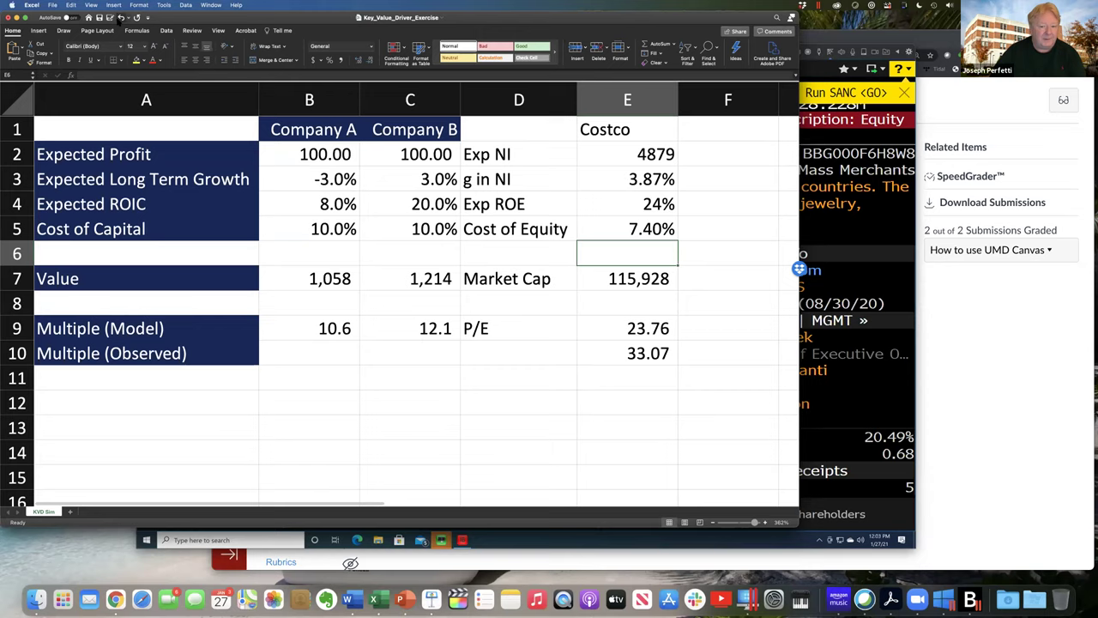
pyautogui.click(121, 17)
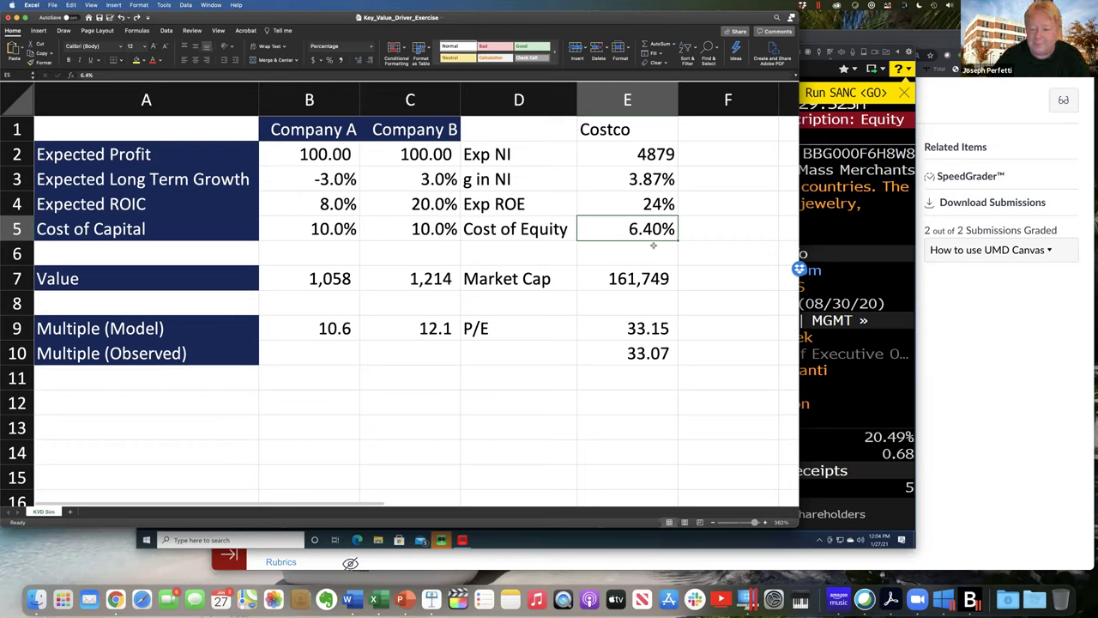
# Switch to Bloomberg, load the FB US Equity security, and open its consensus overview with the EEO function.
pyautogui.press('super+Tab')
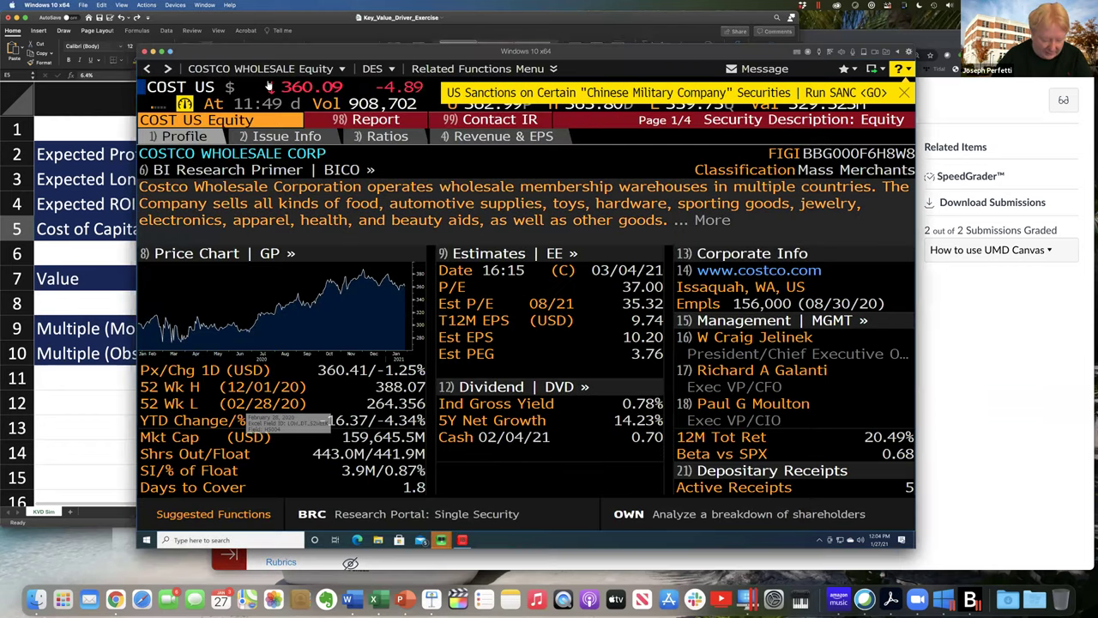
pyautogui.write('FB')
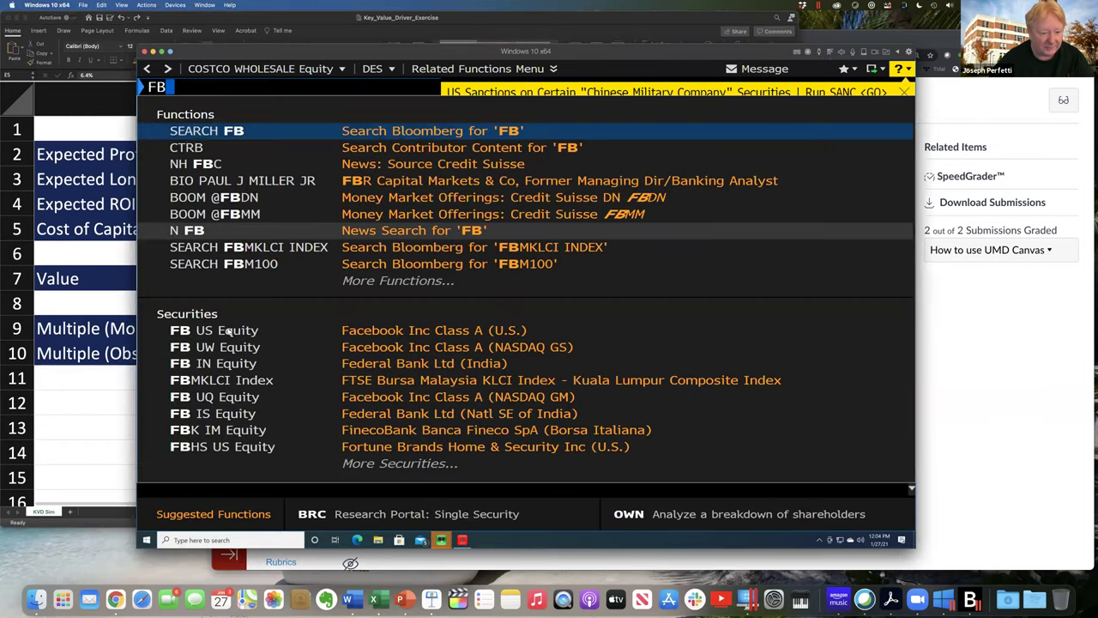
pyautogui.click(229, 333)
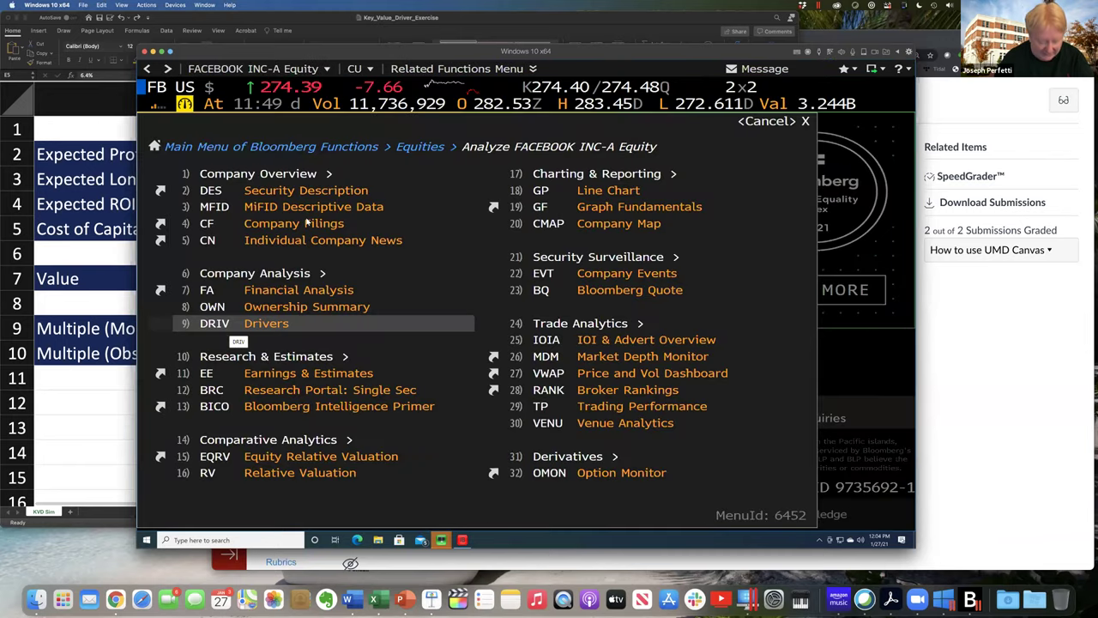
pyautogui.write('EEO')
pyautogui.press('Return')
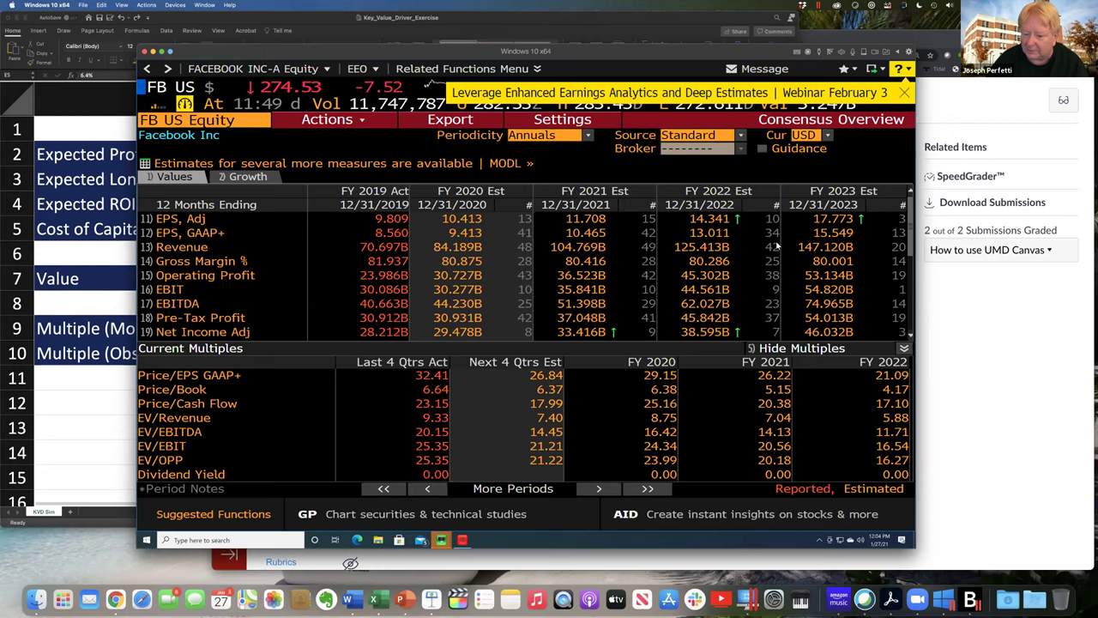
# Review Facebook's consensus growth rates, return to the estimate values, and inspect the FY 2023 revenue and FY 2022 adjusted net income estimates.
pyautogui.click(248, 176)
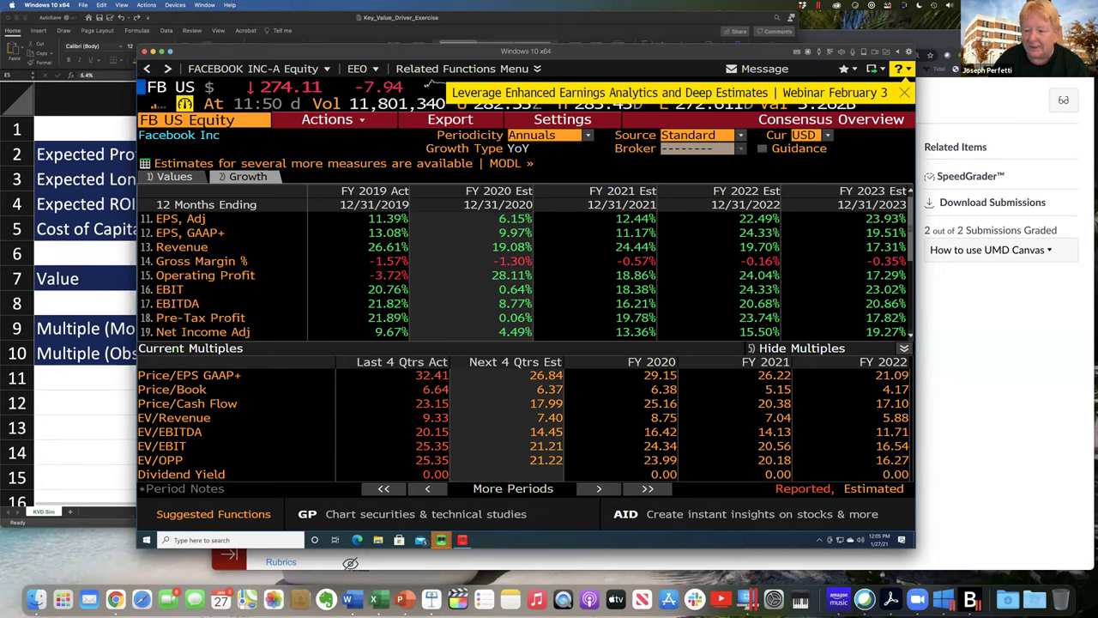
pyautogui.click(174, 176)
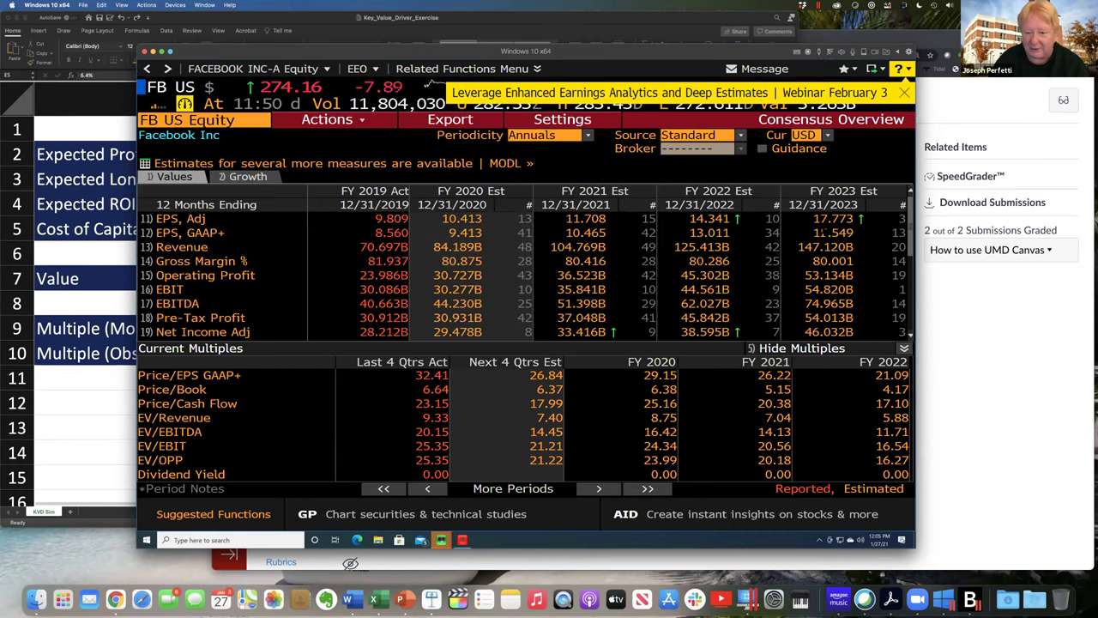
pyautogui.moveTo(822, 248)
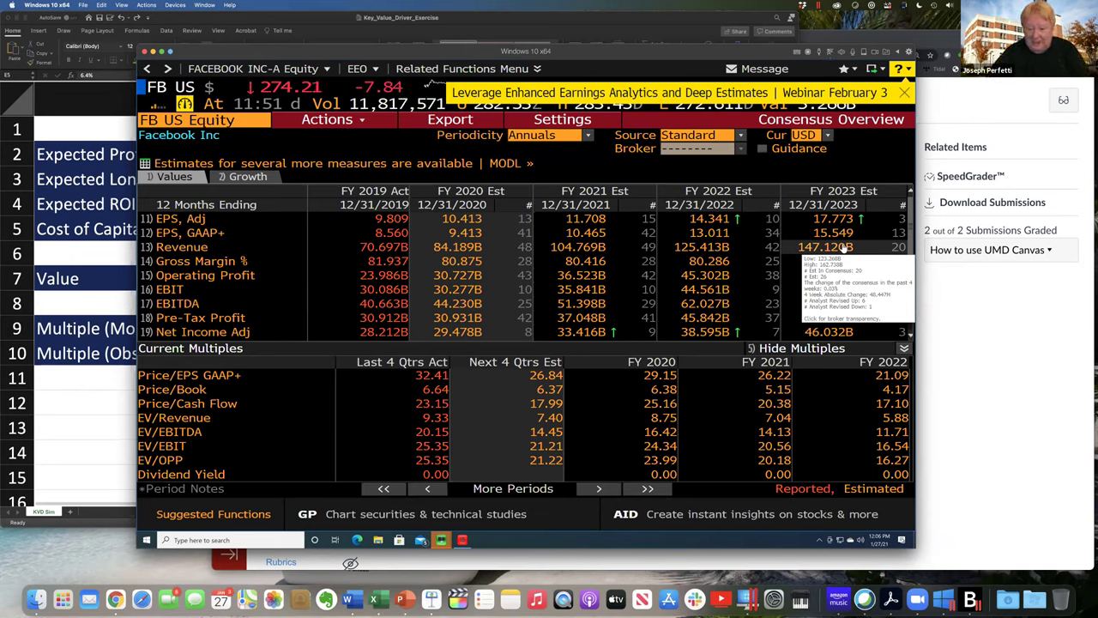
pyautogui.moveTo(738, 331)
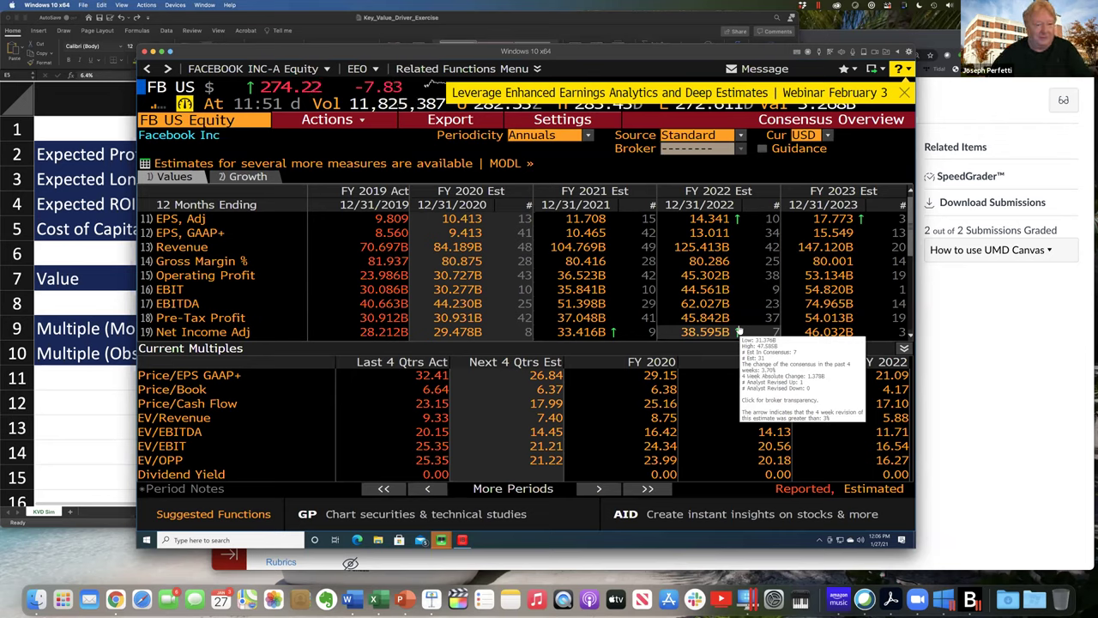
# Load AAPL US Equity in the consensus overview, review its year-over-year growth rates, and return to the estimate values.
pyautogui.click(242, 118)
pyautogui.write('aapl')
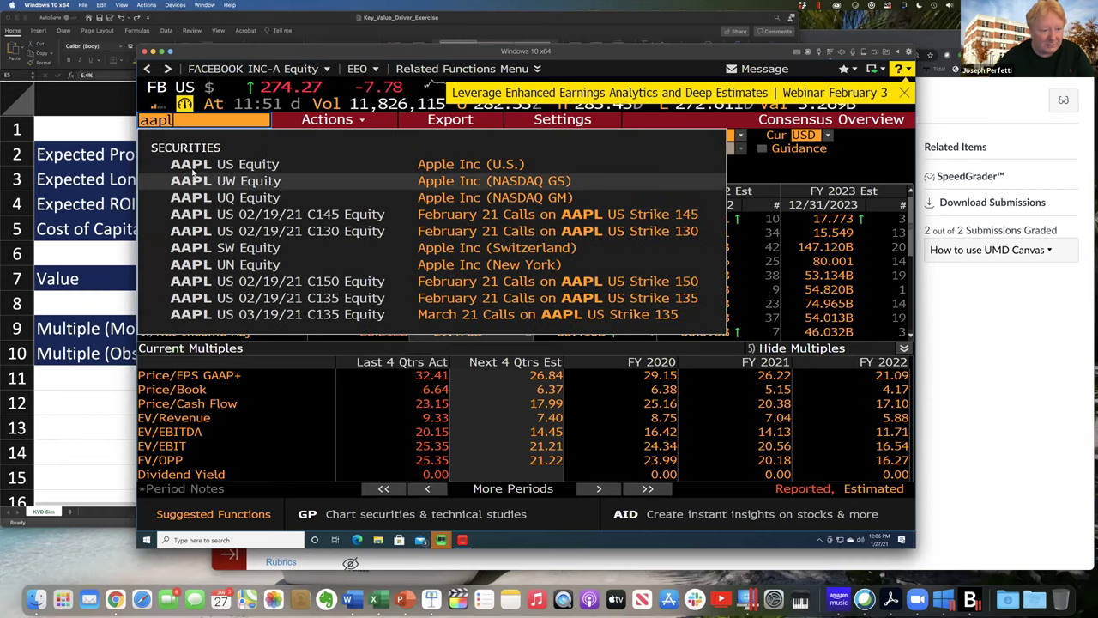
pyautogui.click(193, 166)
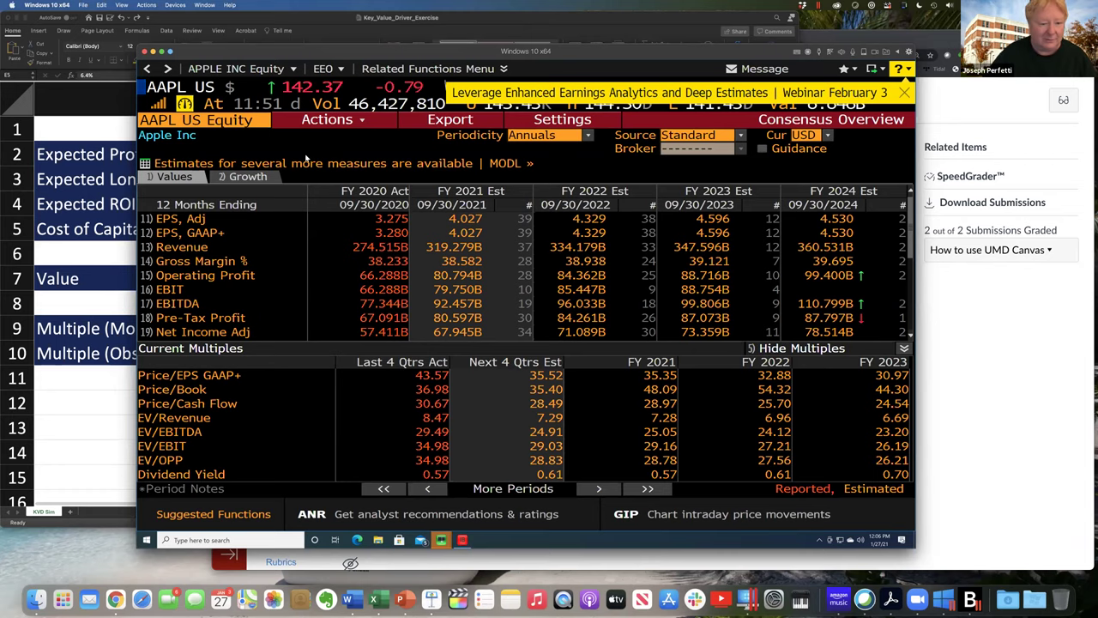
pyautogui.click(264, 176)
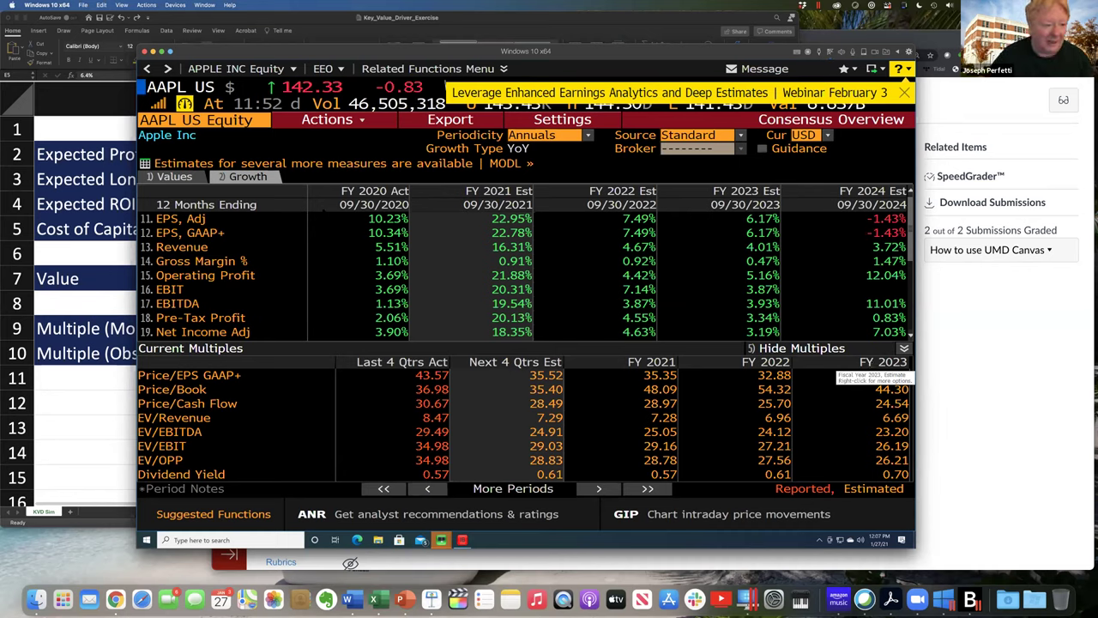
pyautogui.click(170, 177)
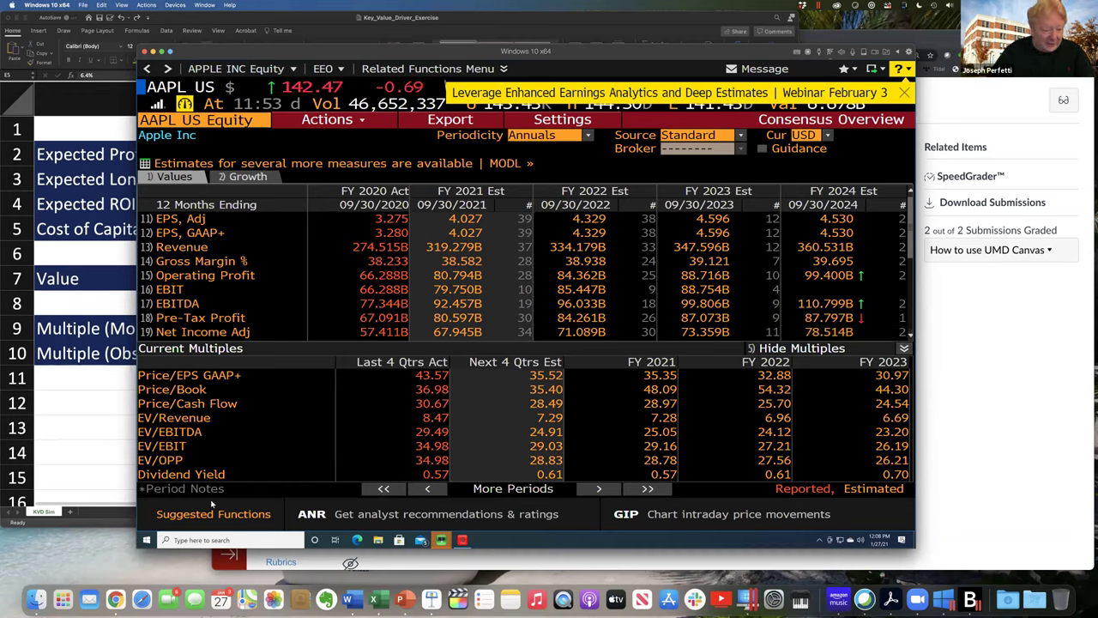
# Switch to Google Chrome to view the Homework 1 assignment page.
pyautogui.click(109, 603)
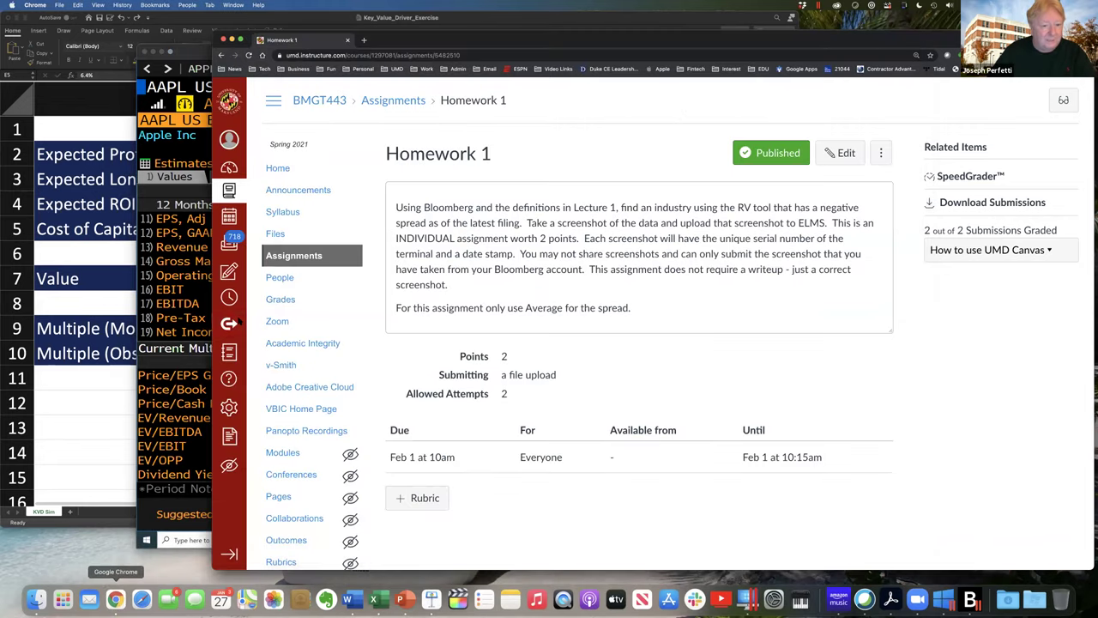